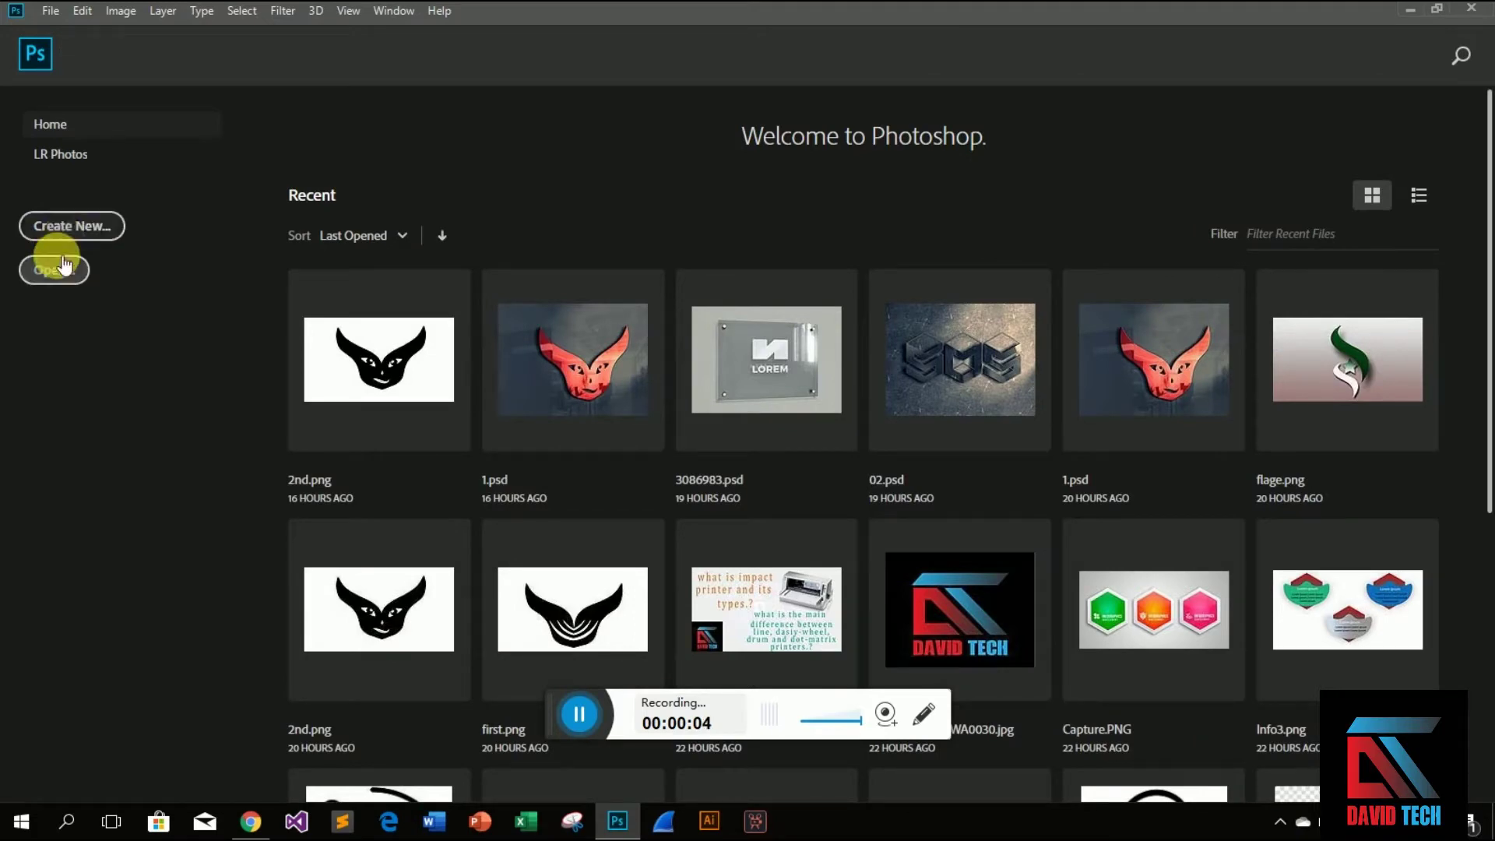
- Create a new blank 1920×1080 document from the Custom preset
click(64, 228)
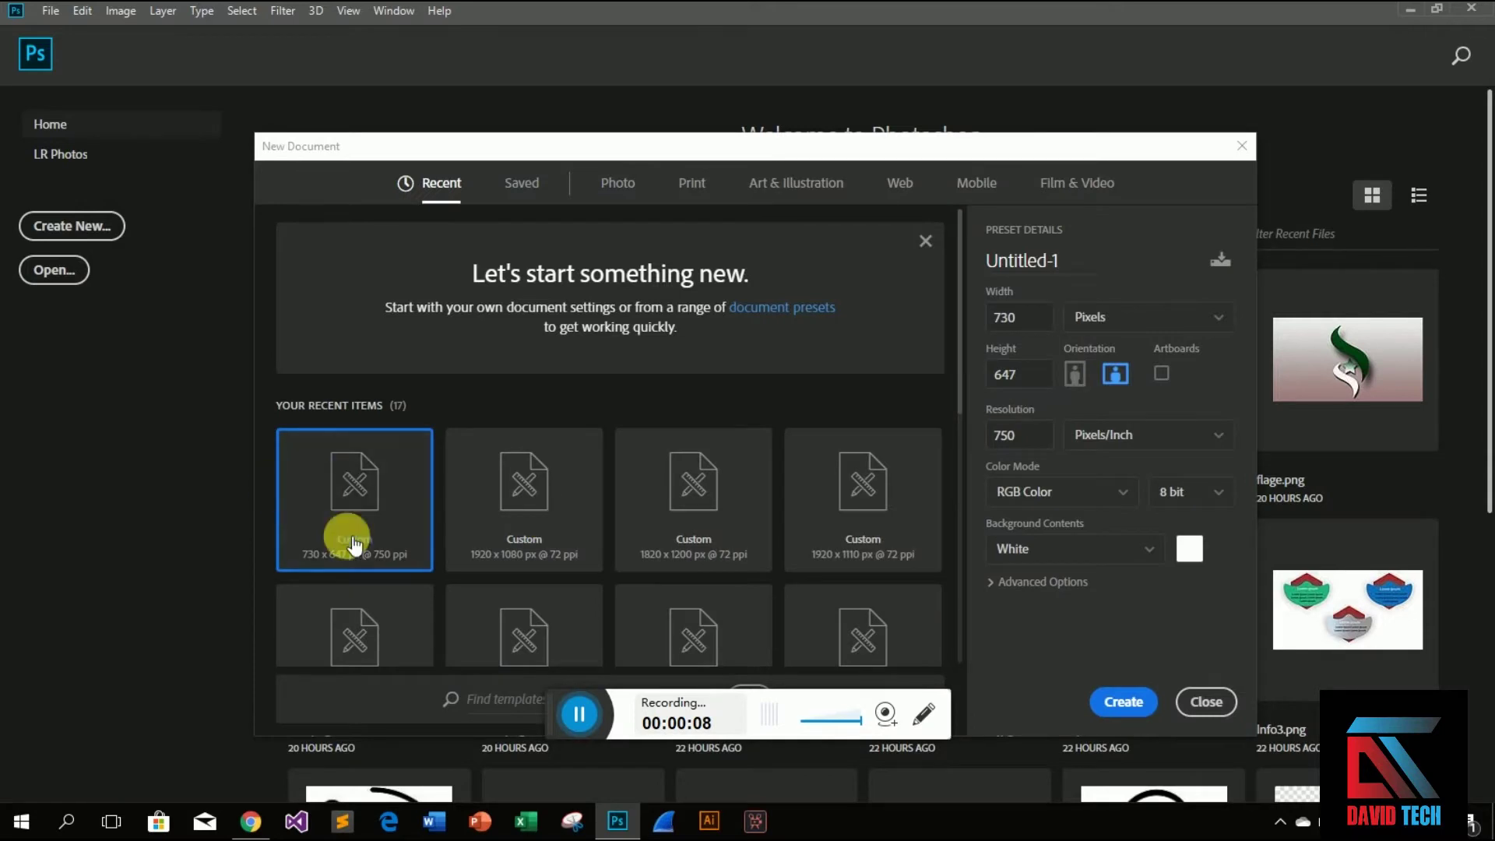
click(517, 535)
click(1105, 699)
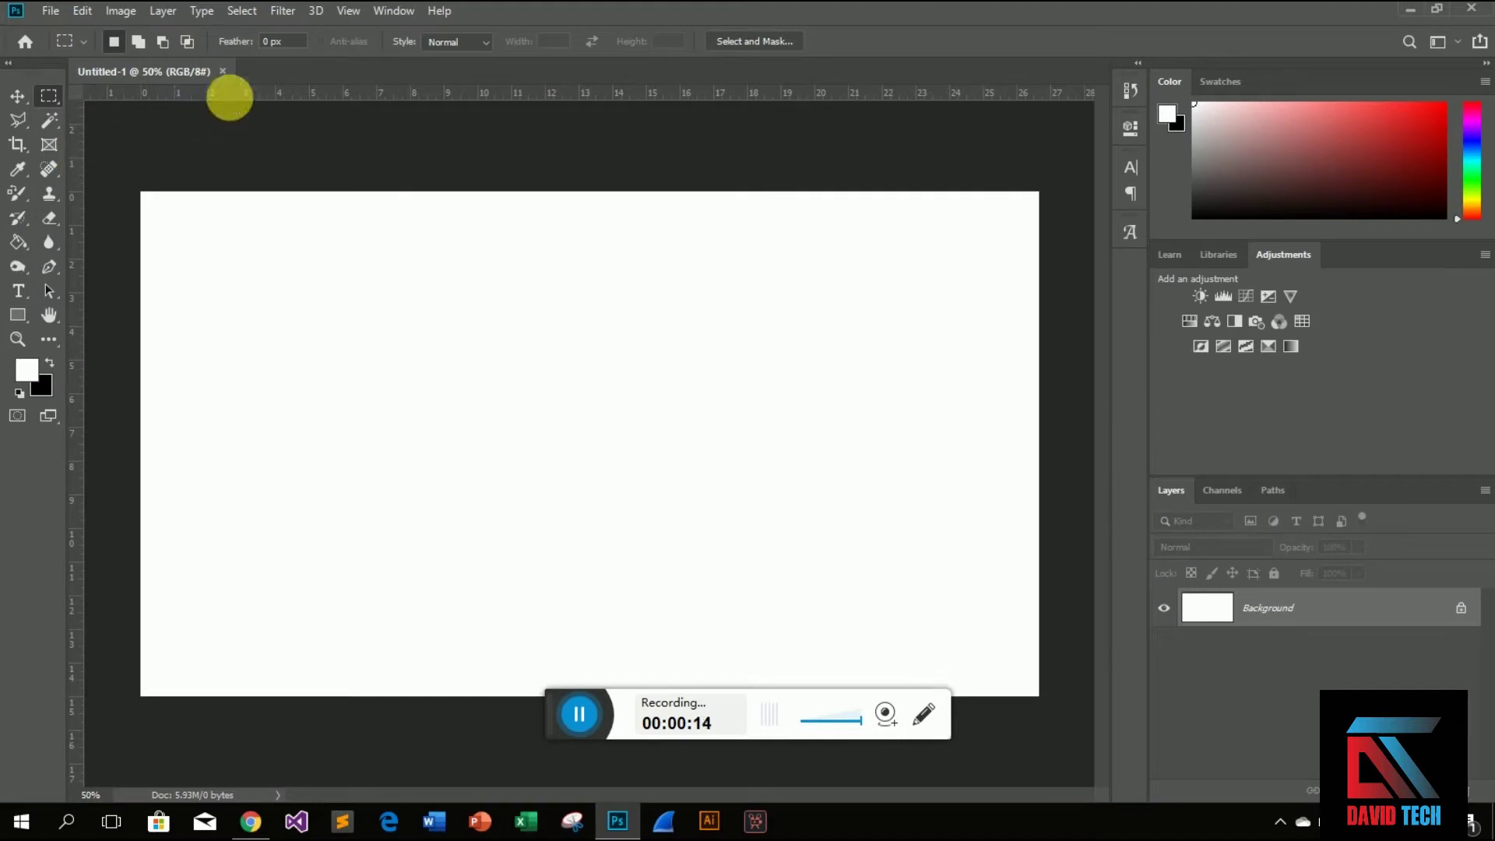
- Place a vertical guide at the canvas middle, dismissing the no-pixels-selected warning
drag(236, 97, 306, 444)
drag(72, 379, 609, 403)
key(Escape)
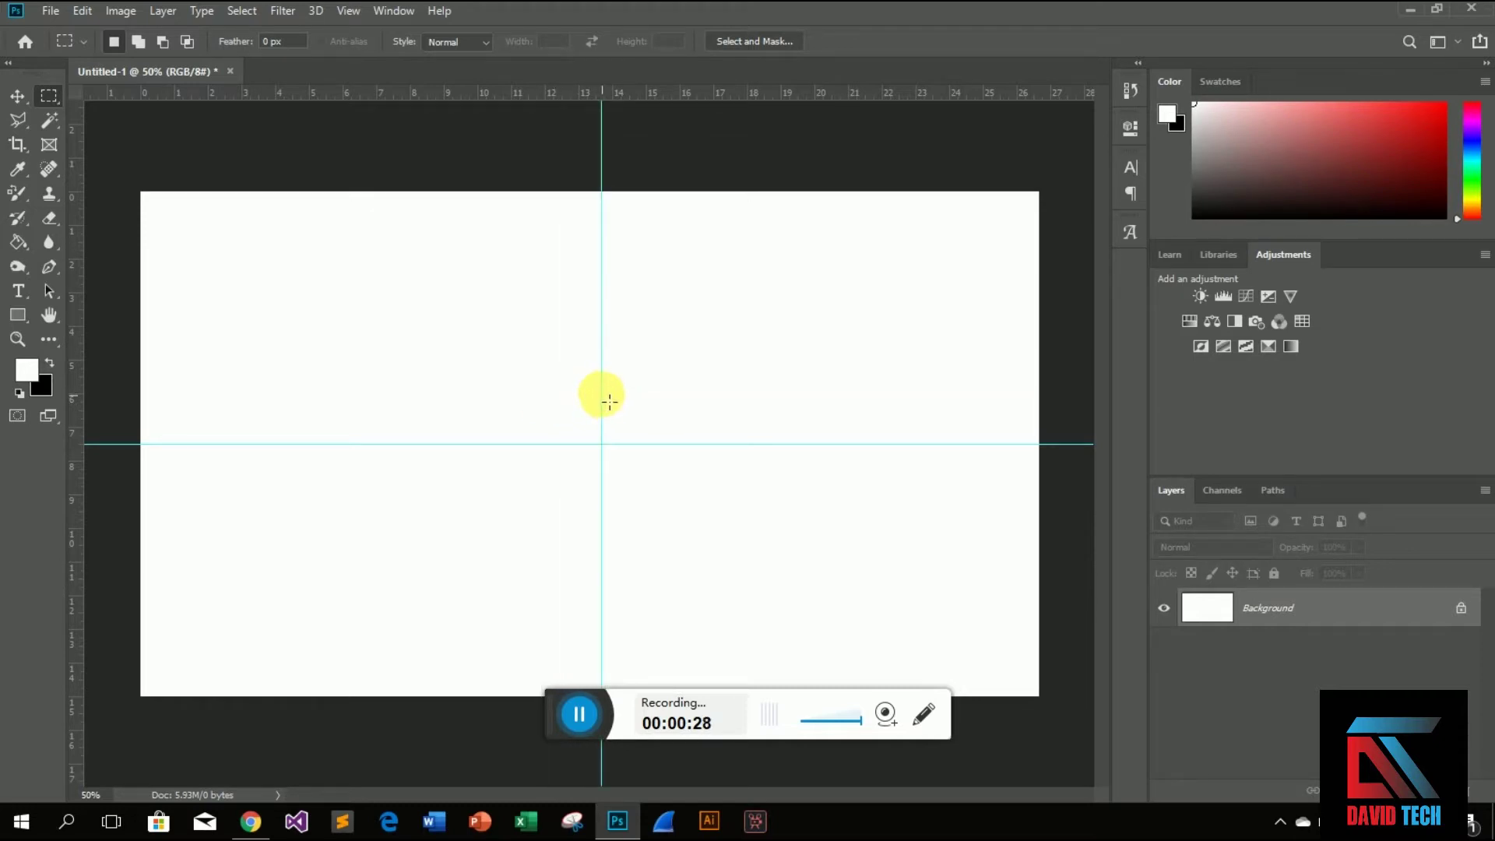
drag(597, 393, 598, 393)
click(689, 313)
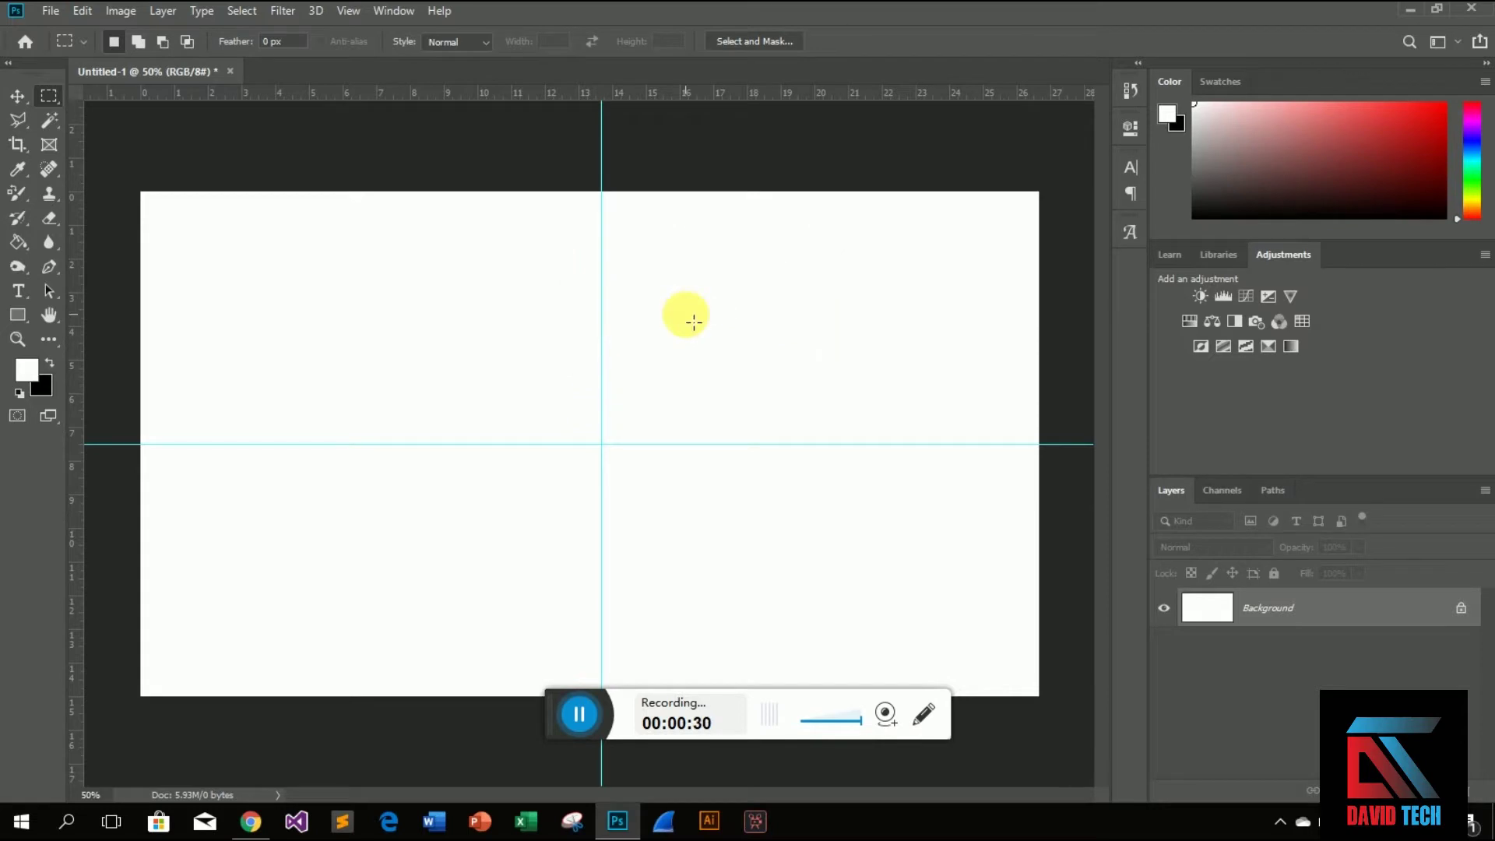
drag(610, 318, 602, 309)
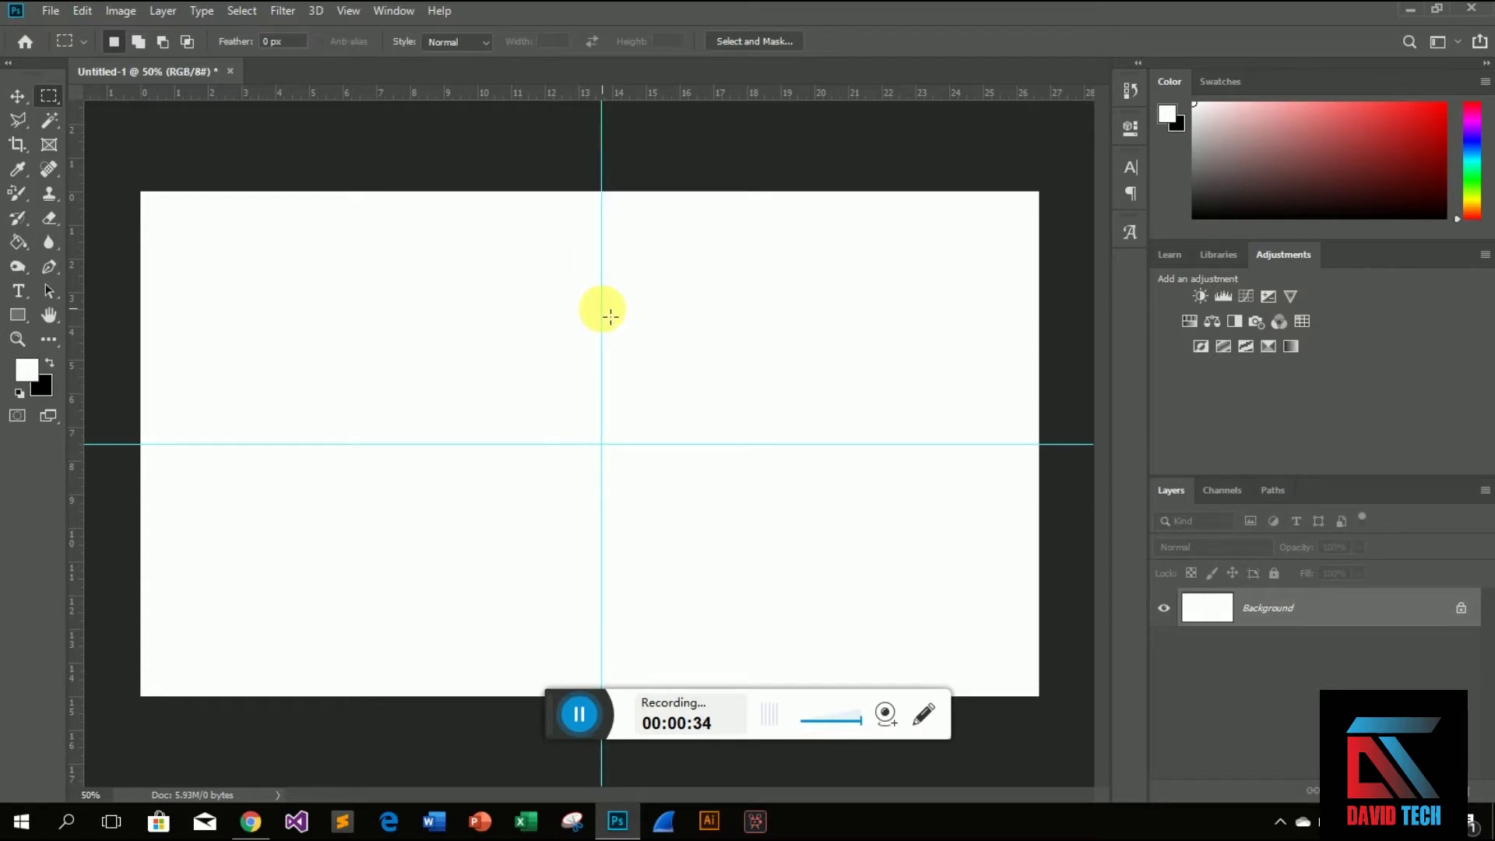
- Add guides along the canvas left, bottom and top edges
drag(76, 269, 1044, 304)
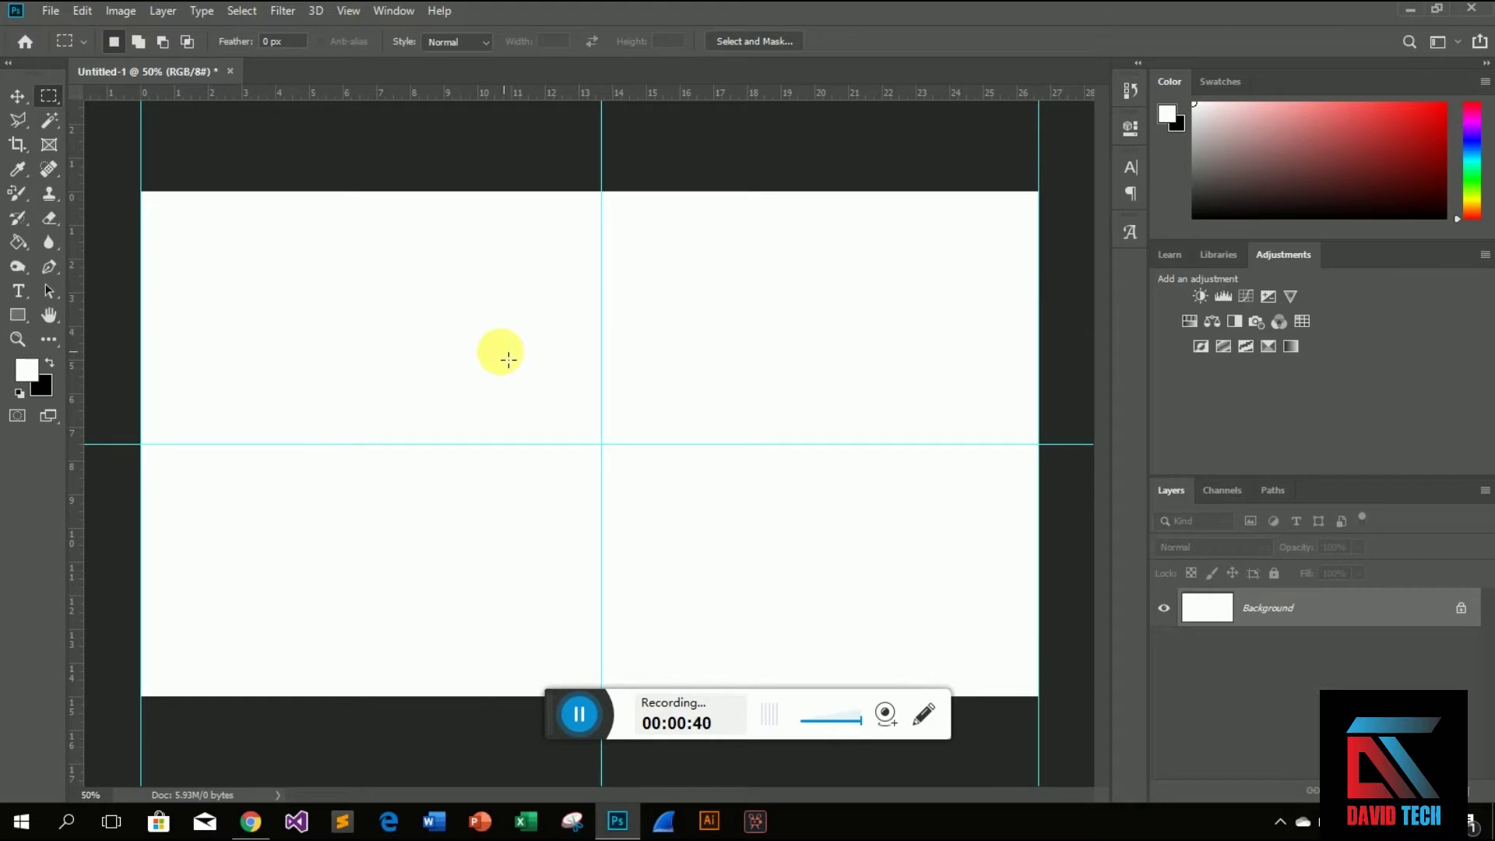
drag(517, 90, 505, 703)
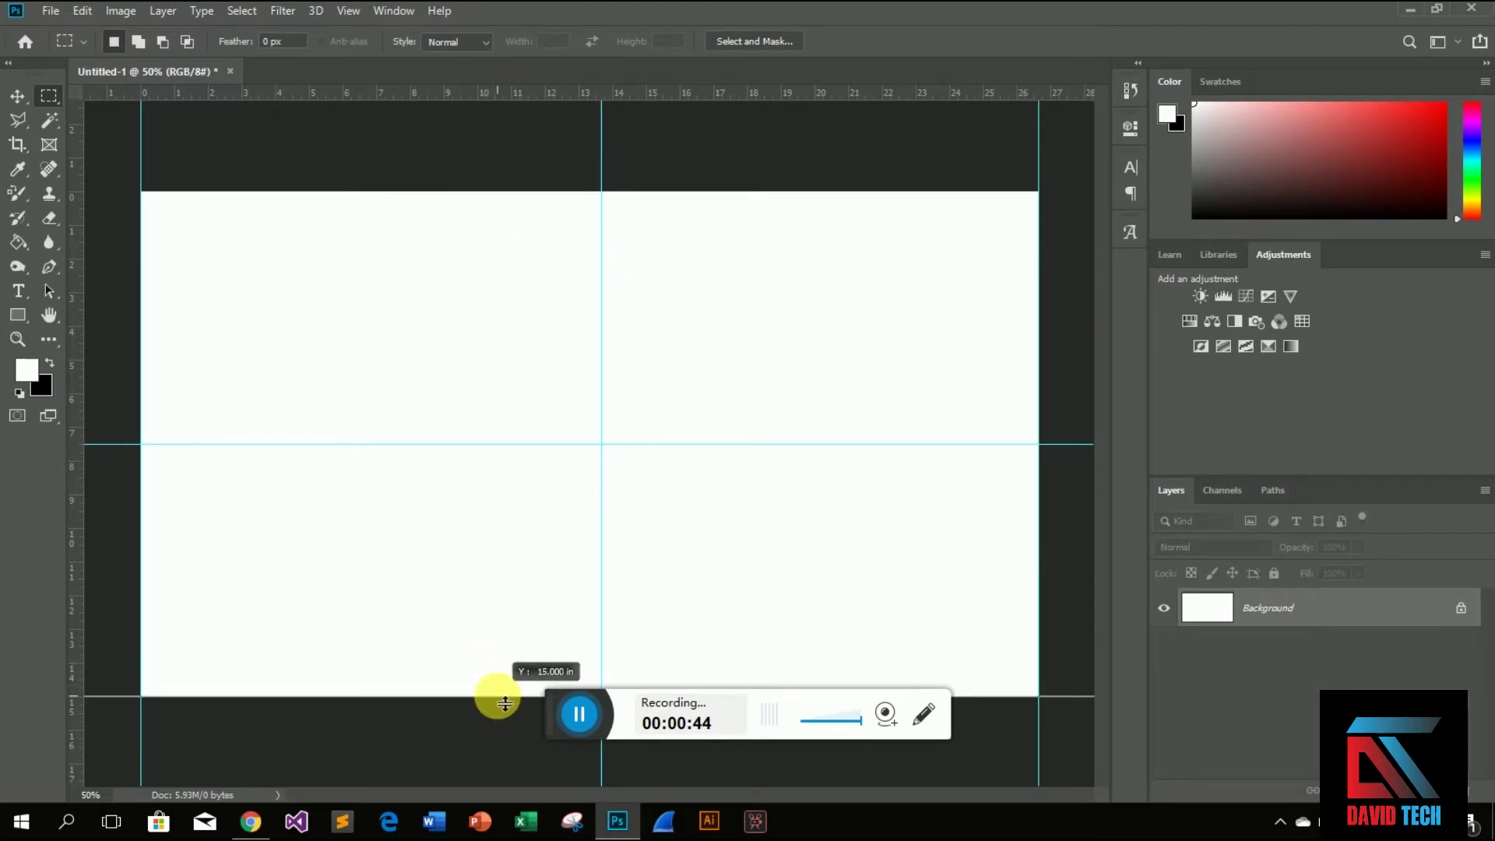
drag(505, 704, 496, 695)
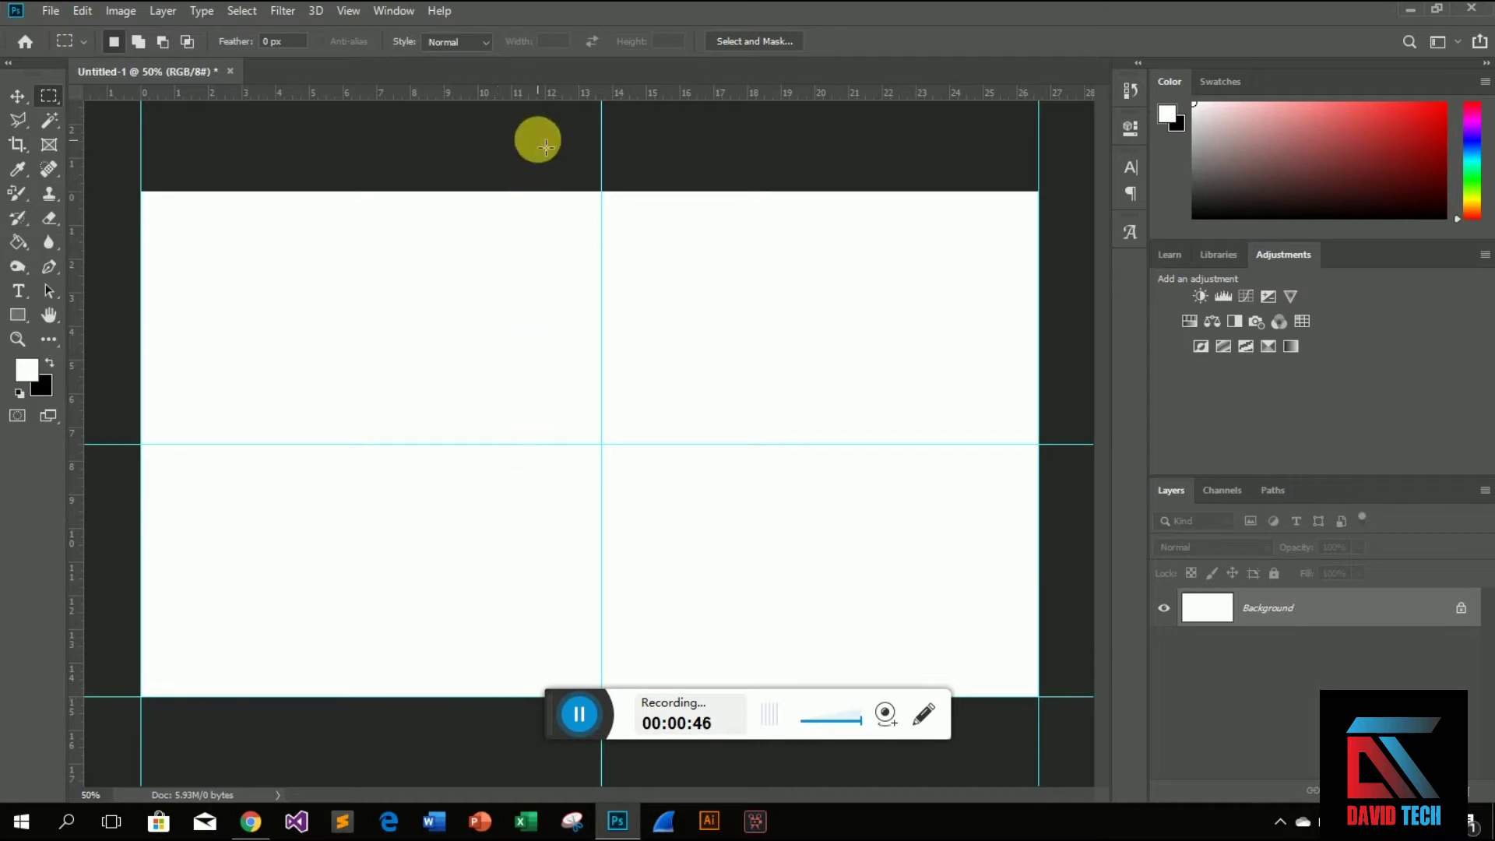
drag(542, 95, 545, 191)
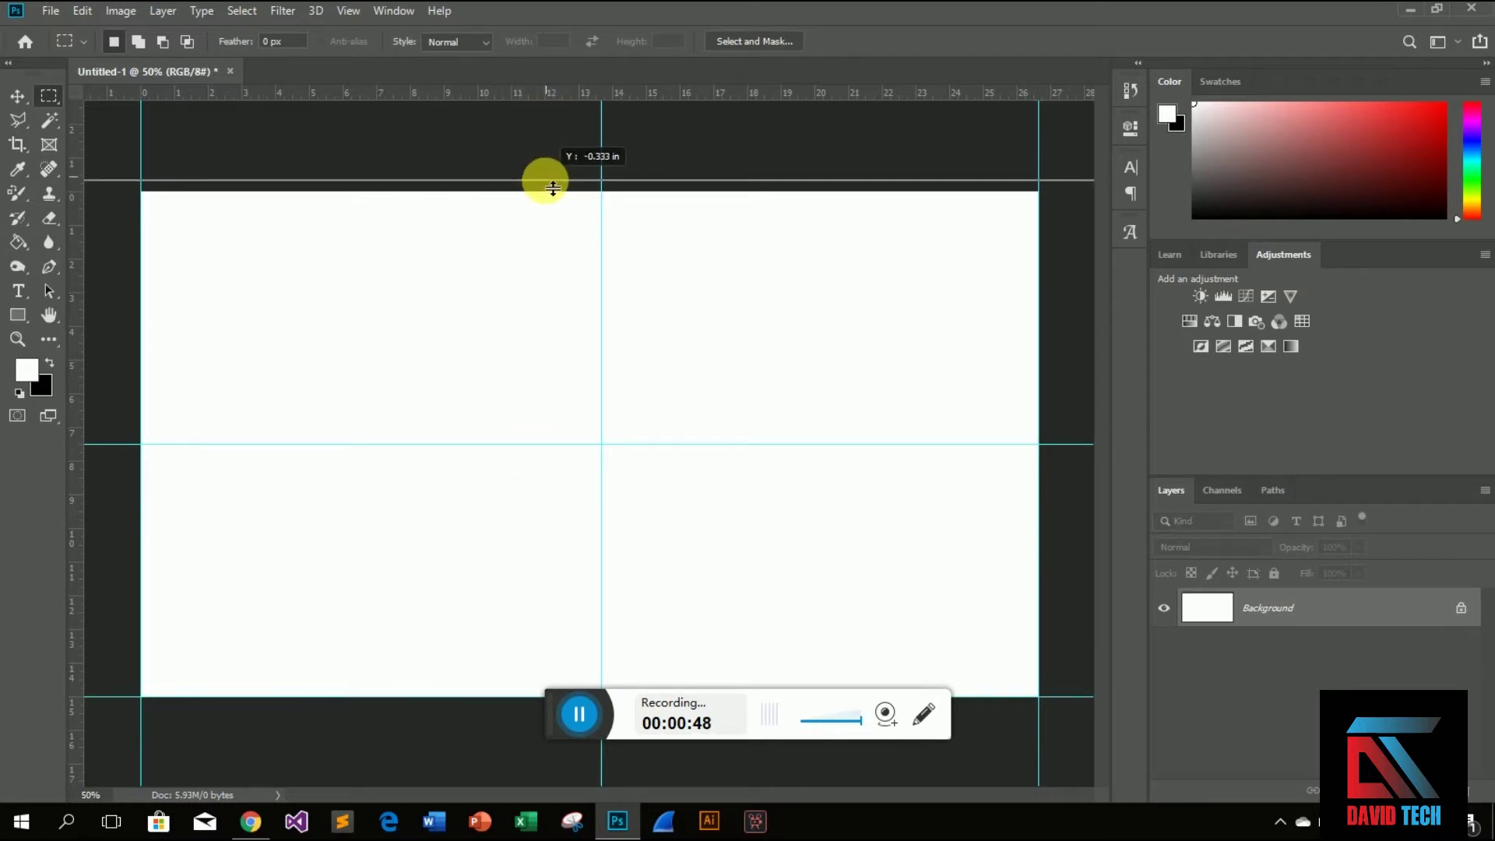
double_click(1327, 608)
- Turn Background into Layer 0, add empty Layer 1, then delete Layer 0
click(887, 236)
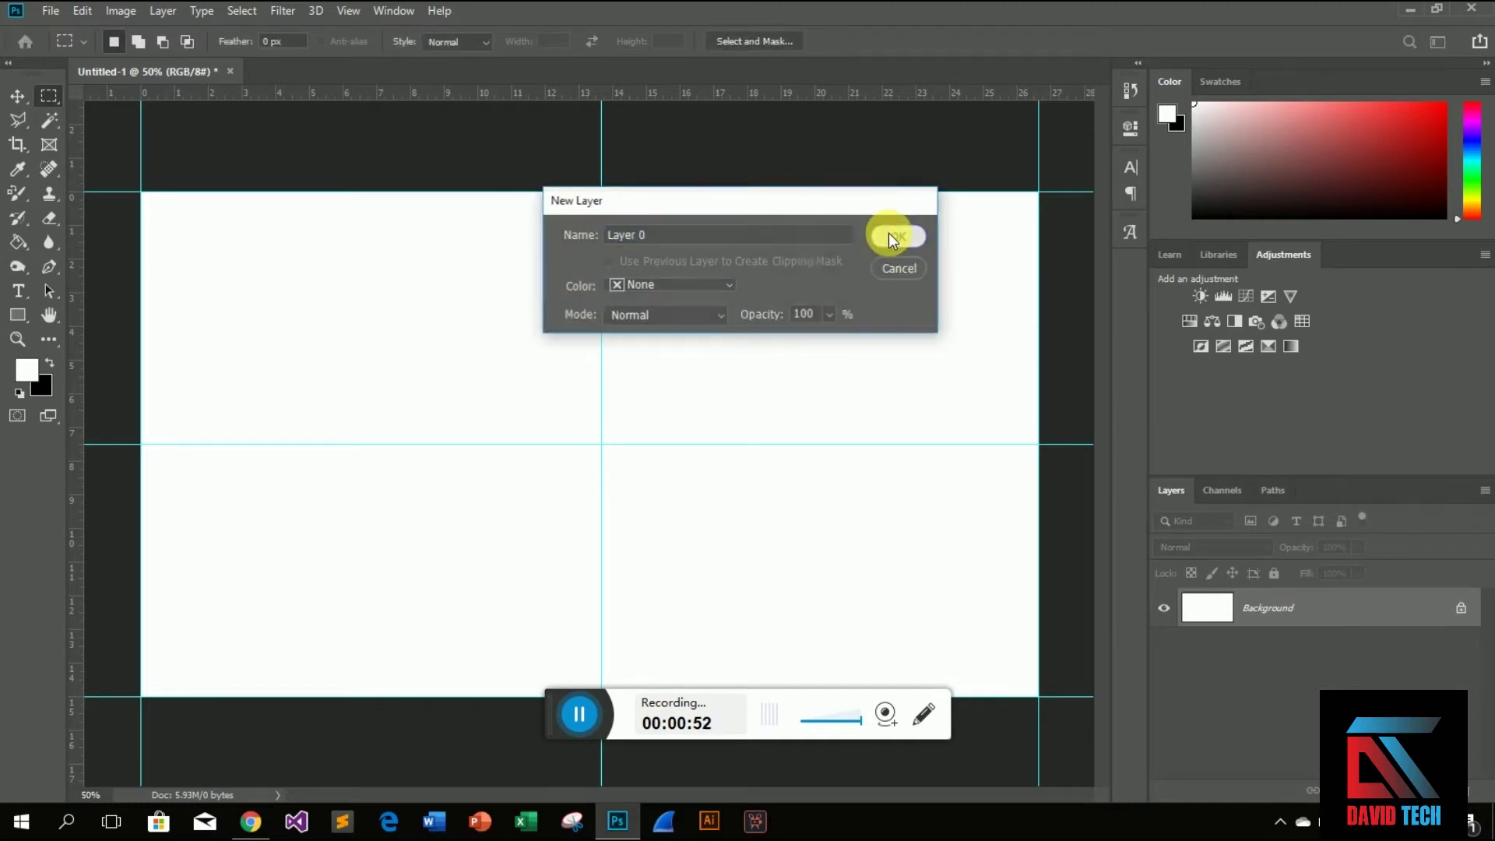
drag(1395, 607, 1476, 798)
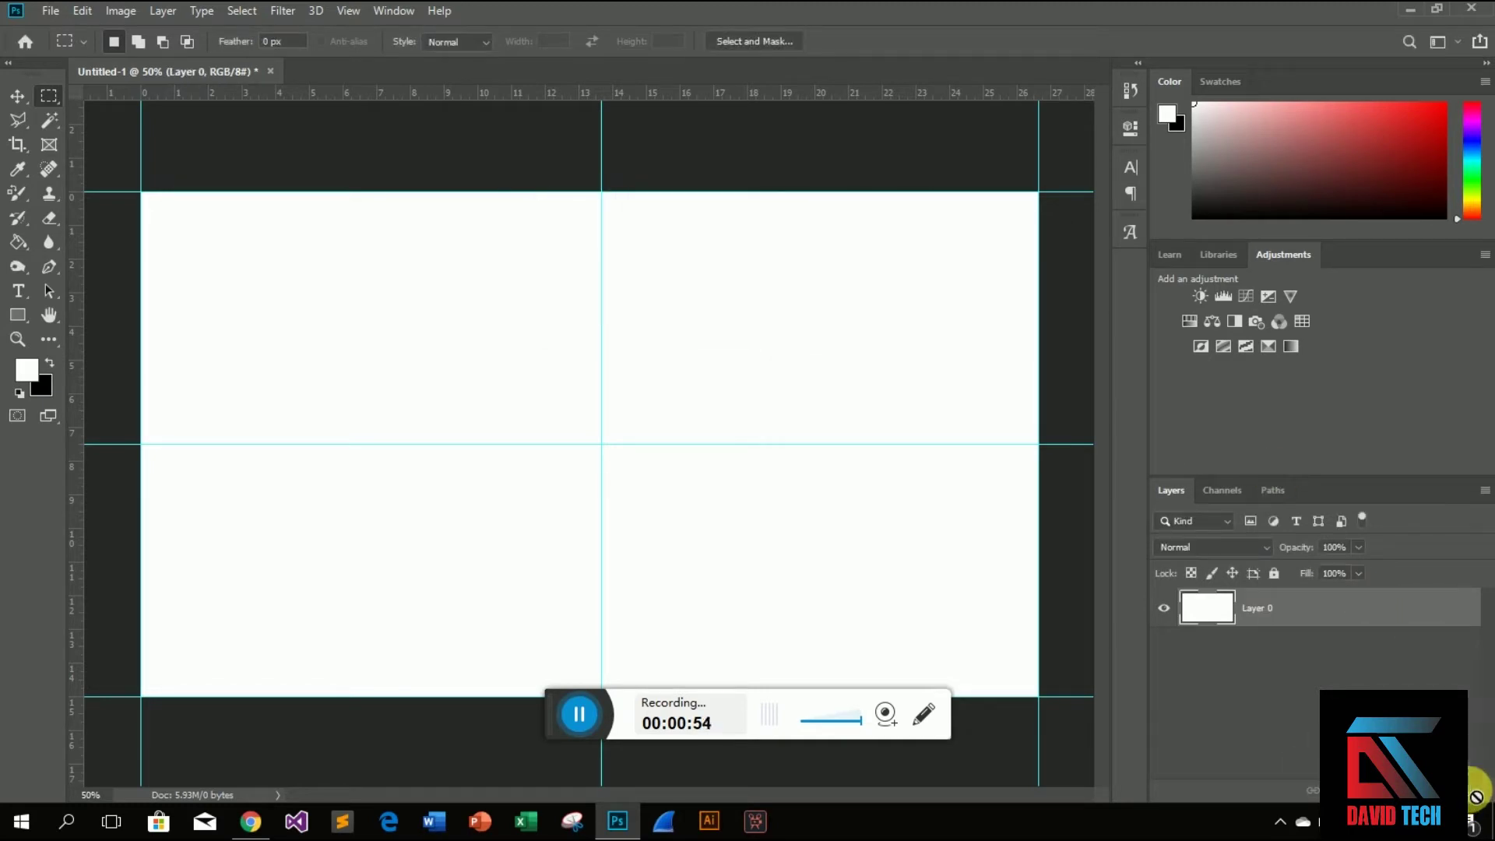
click(1440, 790)
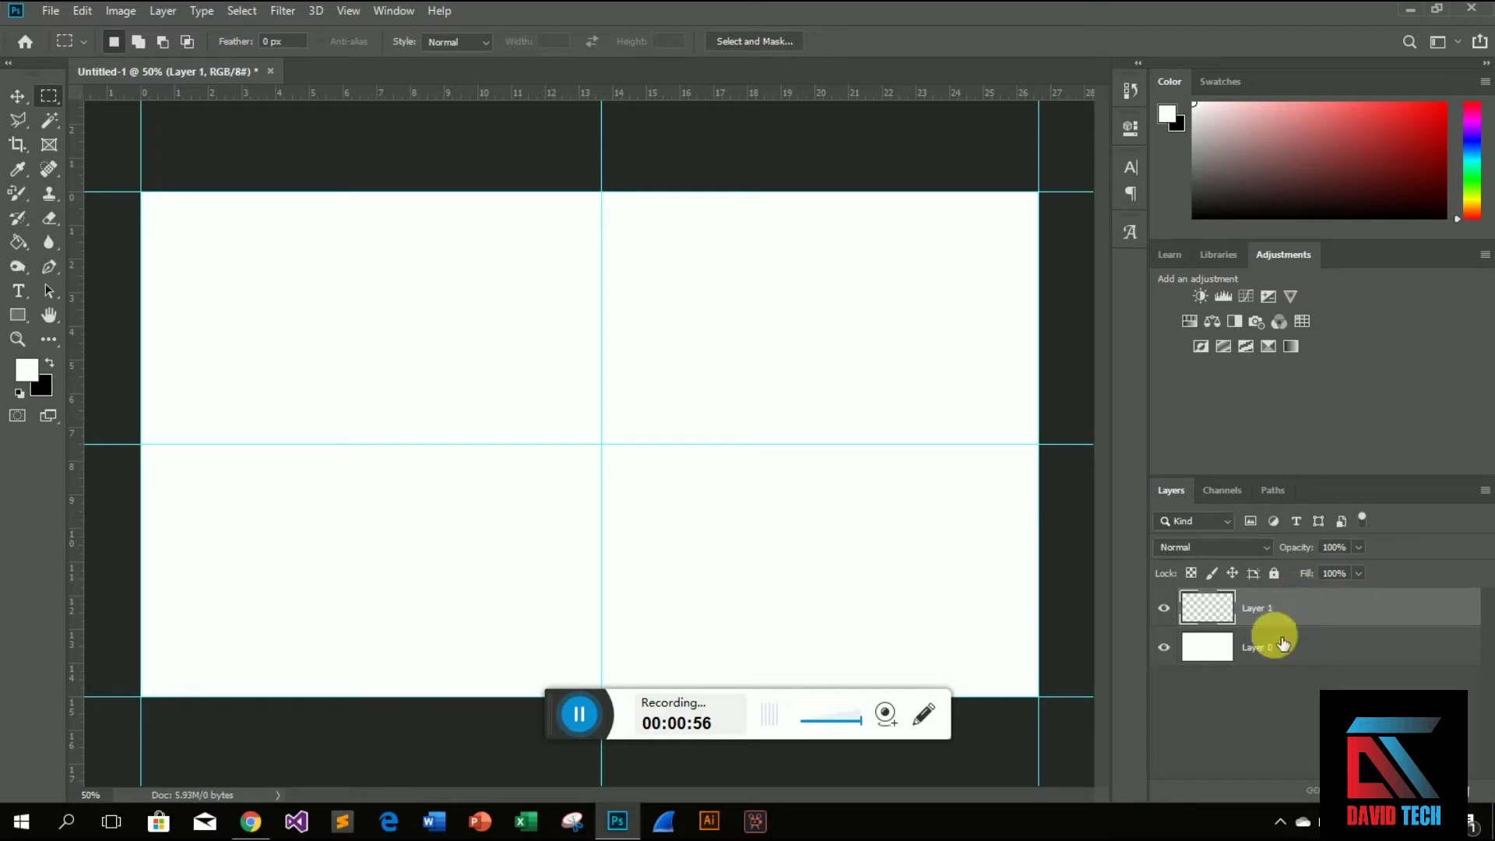
drag(1463, 654, 1477, 792)
click(1440, 656)
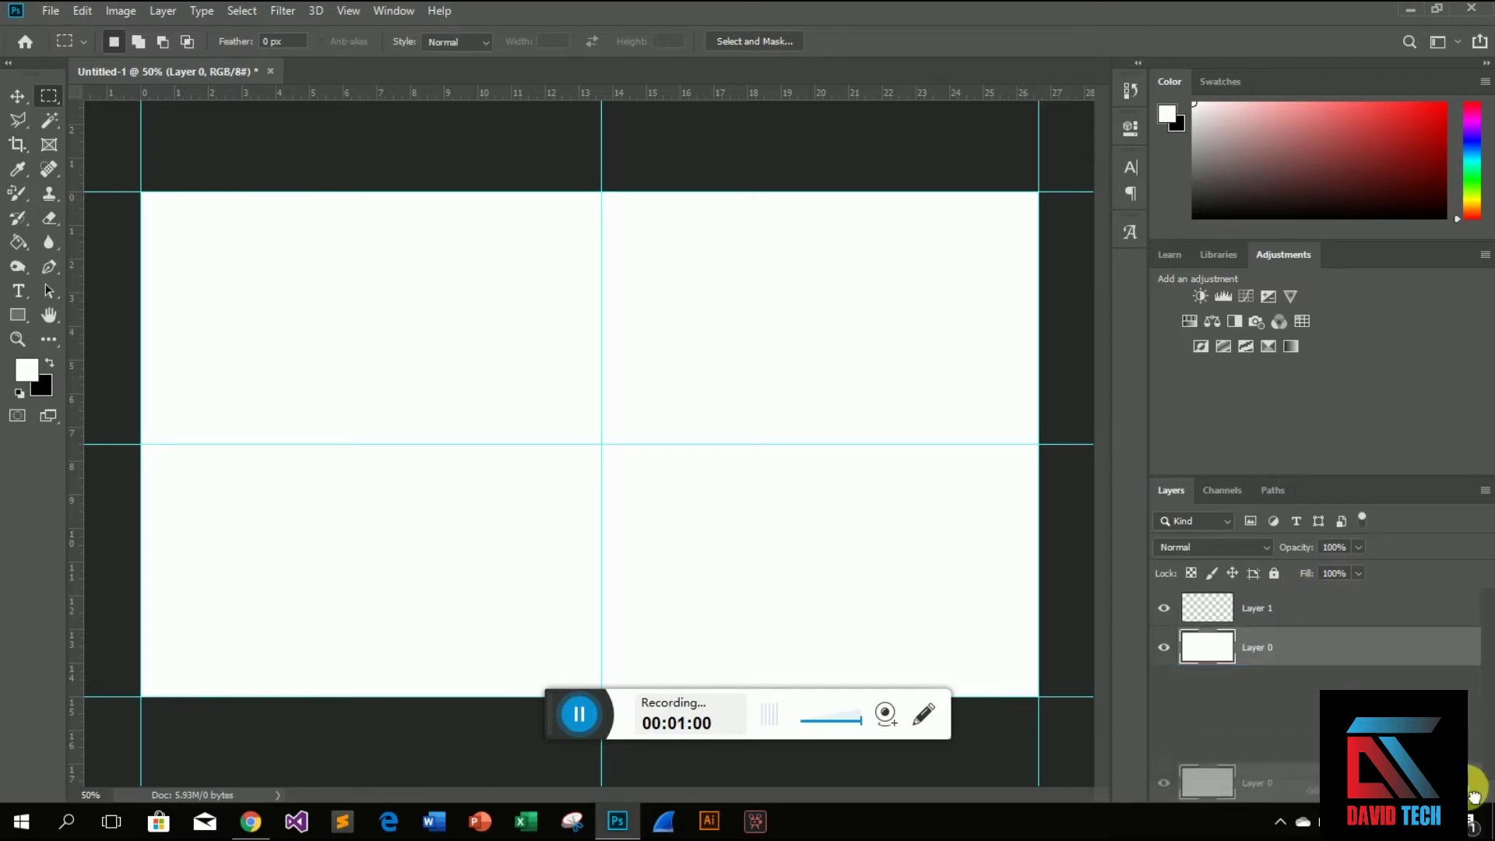
drag(1332, 657, 1473, 794)
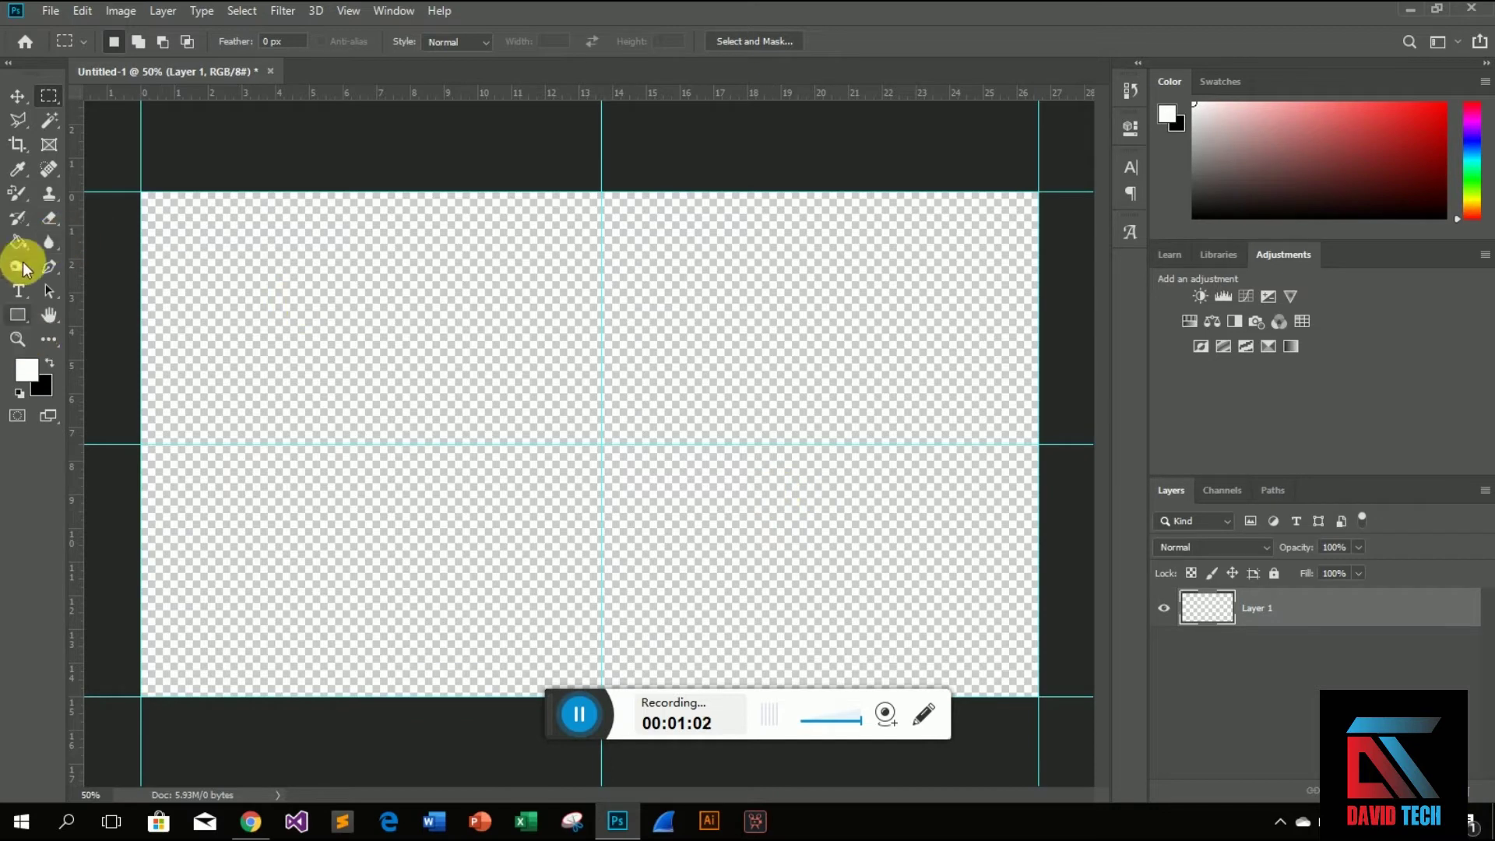
right_click(12, 315)
click(68, 313)
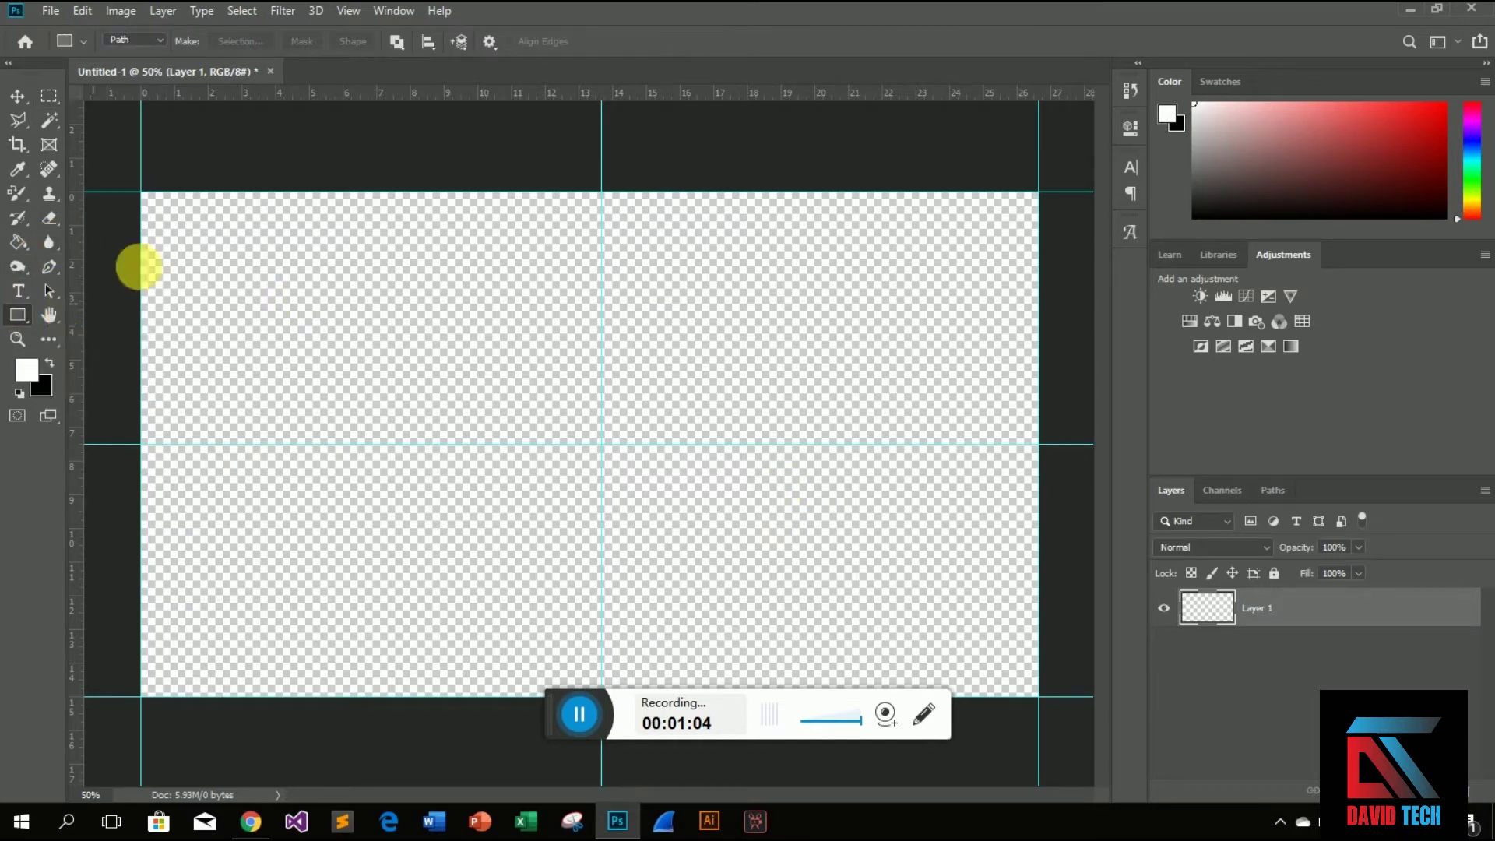
- Fill the top-left quadrant solid black using a rectangle path selection
mouse_move(145, 193)
mouse_down()
mouse_move(612, 456)
mouse_move(602, 445)
mouse_up()
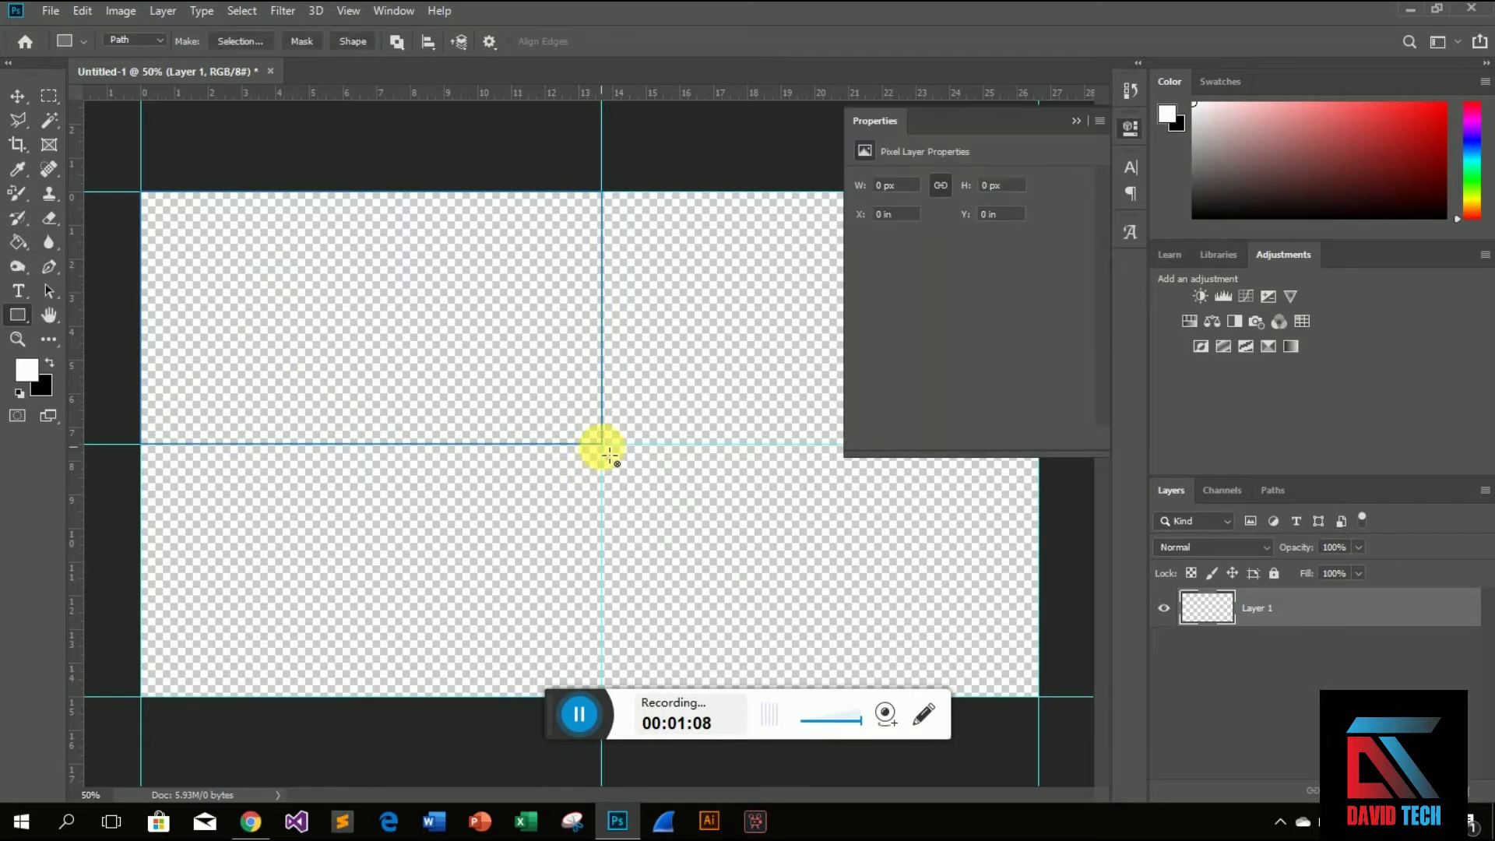
click(1081, 119)
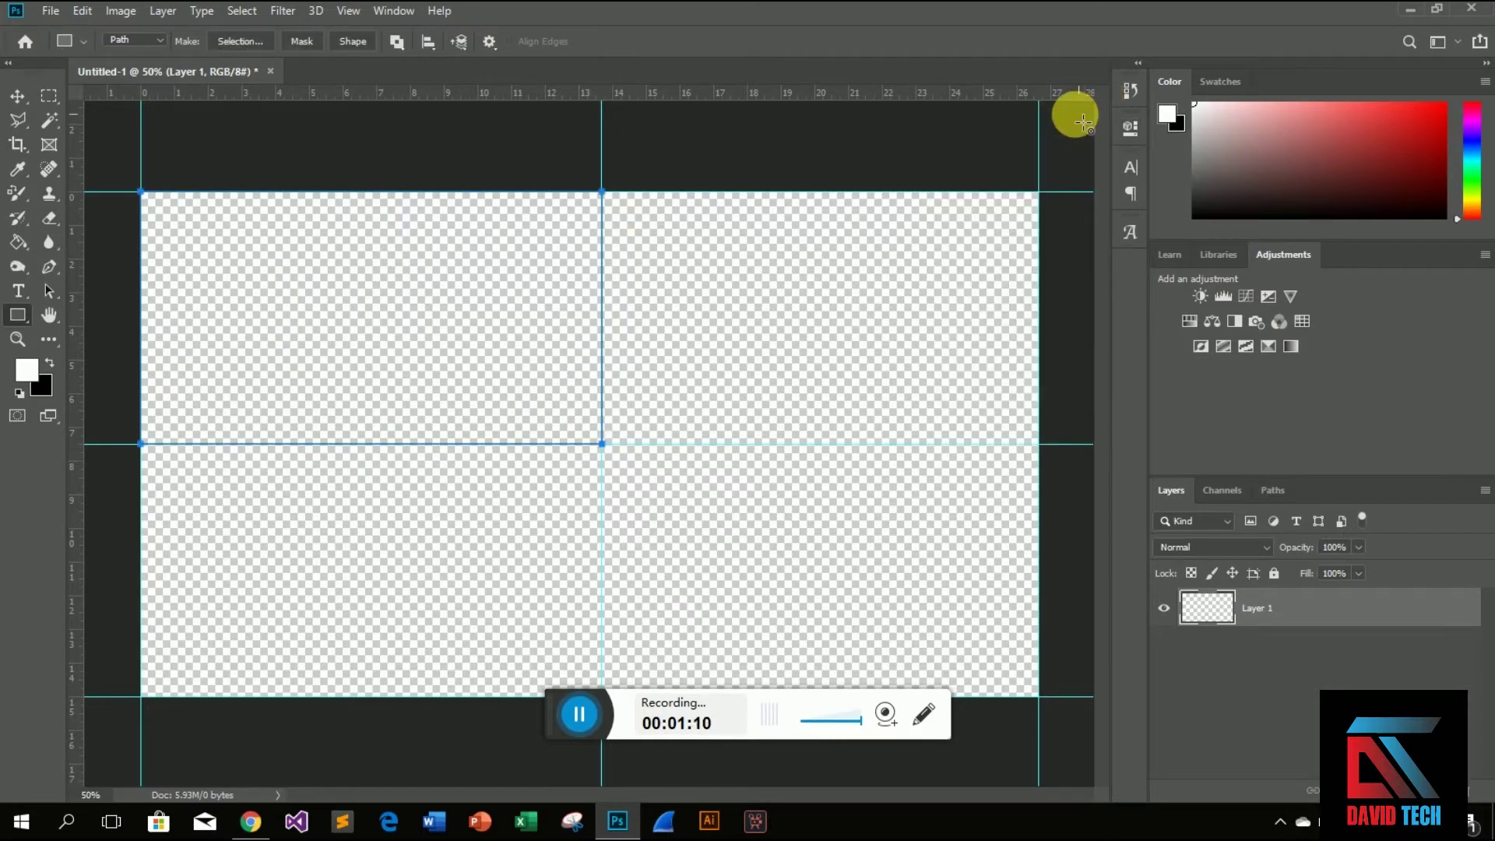
key(ctrl+BackSpace)
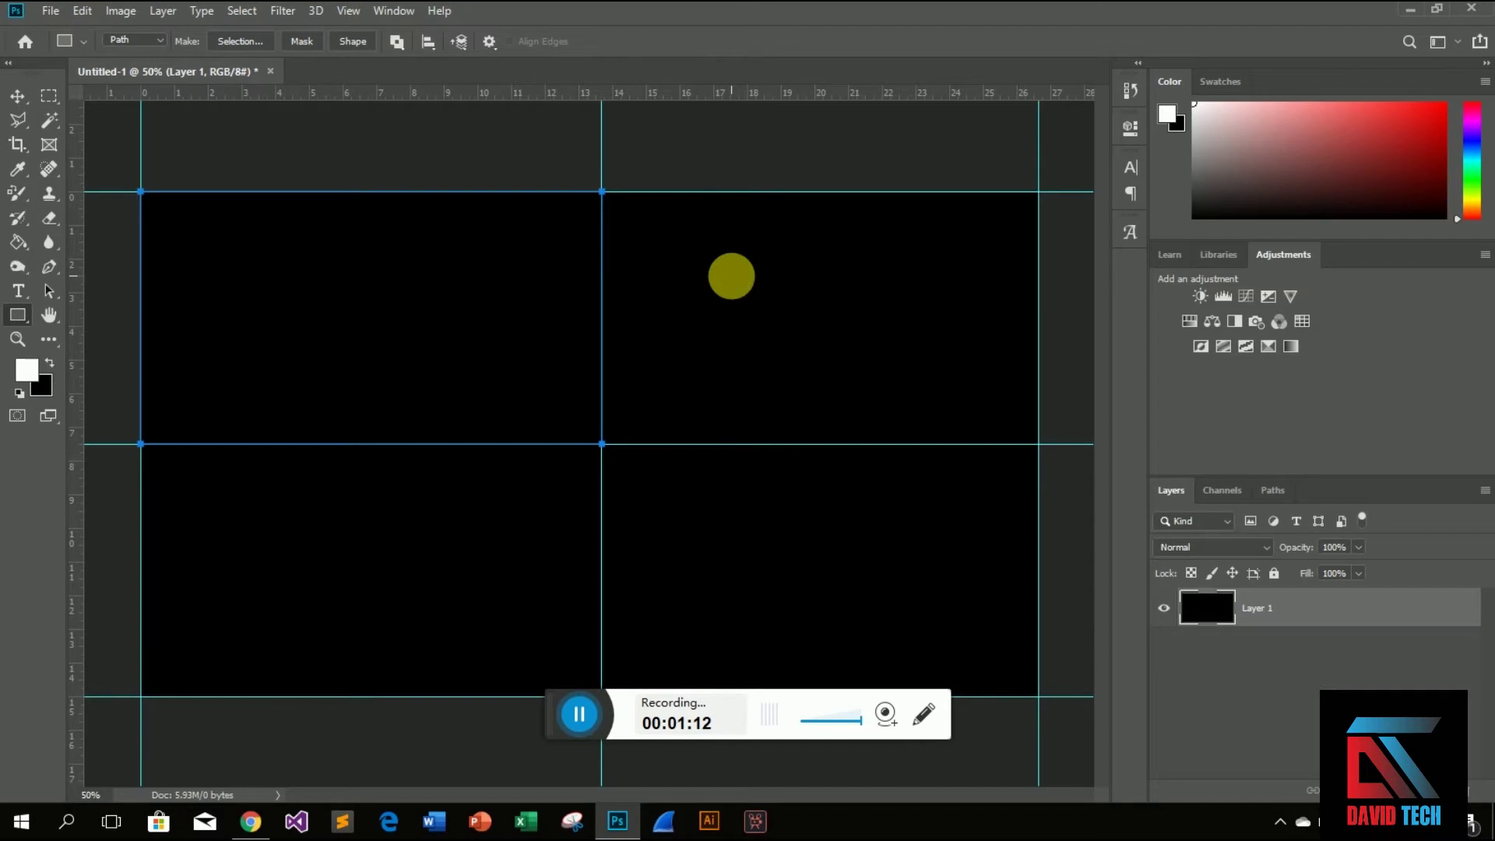
key(ctrl+z)
key(ctrl+Return)
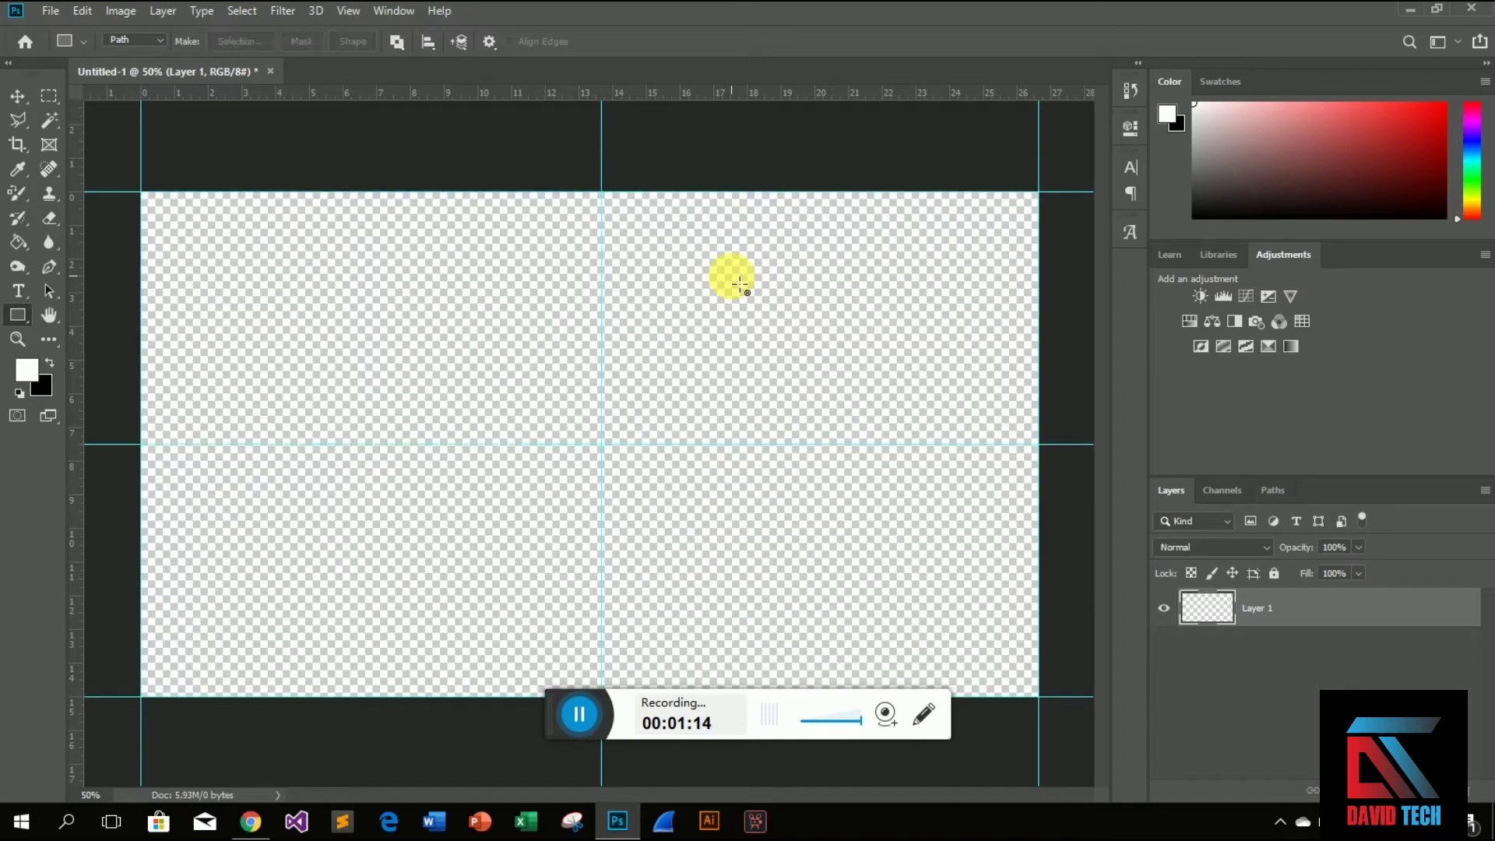
key(ctrl+BackSpace)
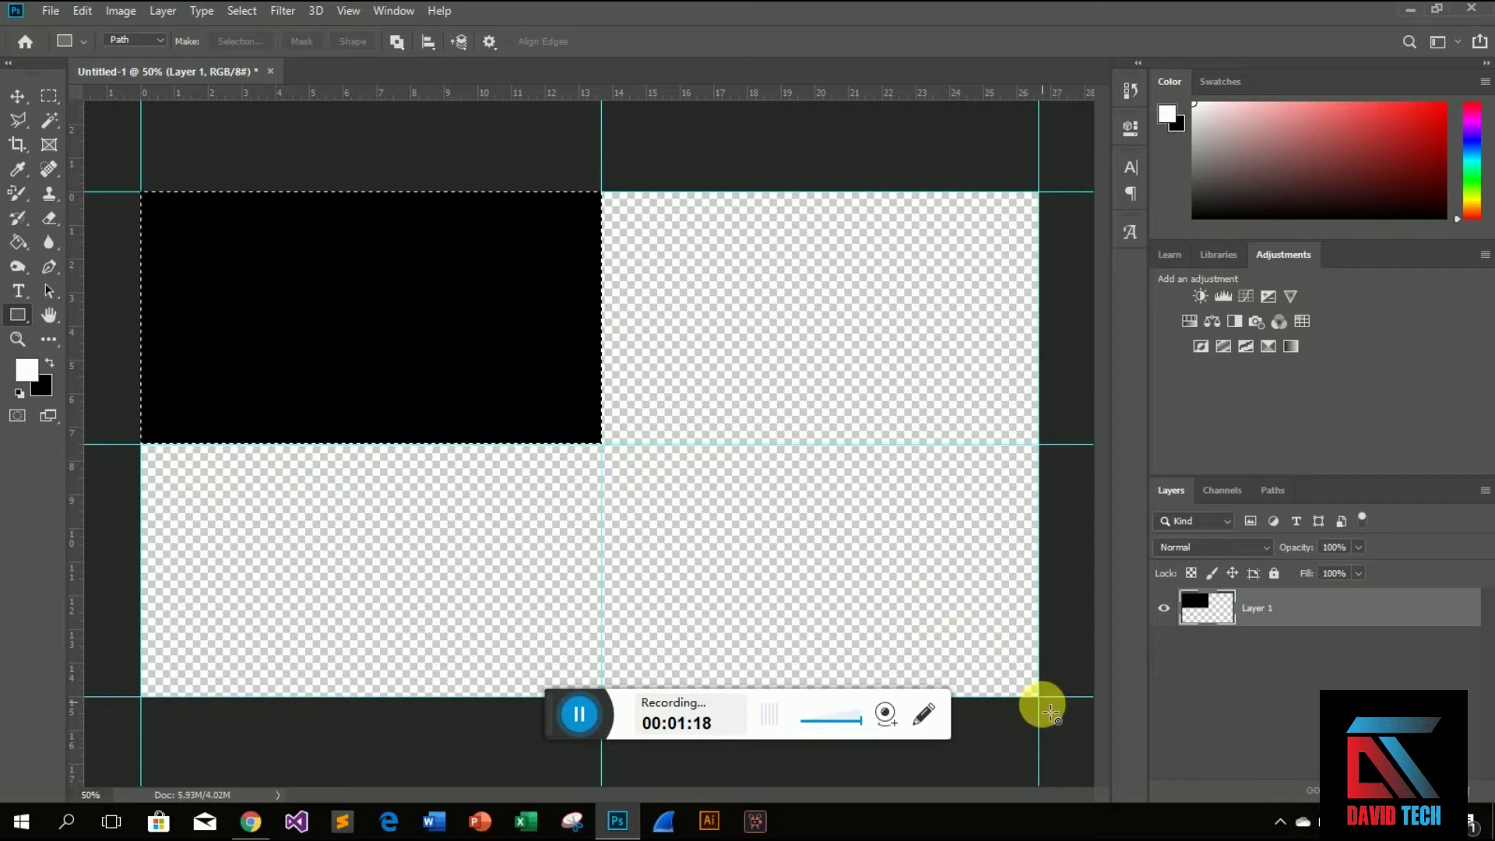
- Fill the bottom-right quadrant black, remove that fill, and add empty Layer 2
drag(1040, 696, 601, 444)
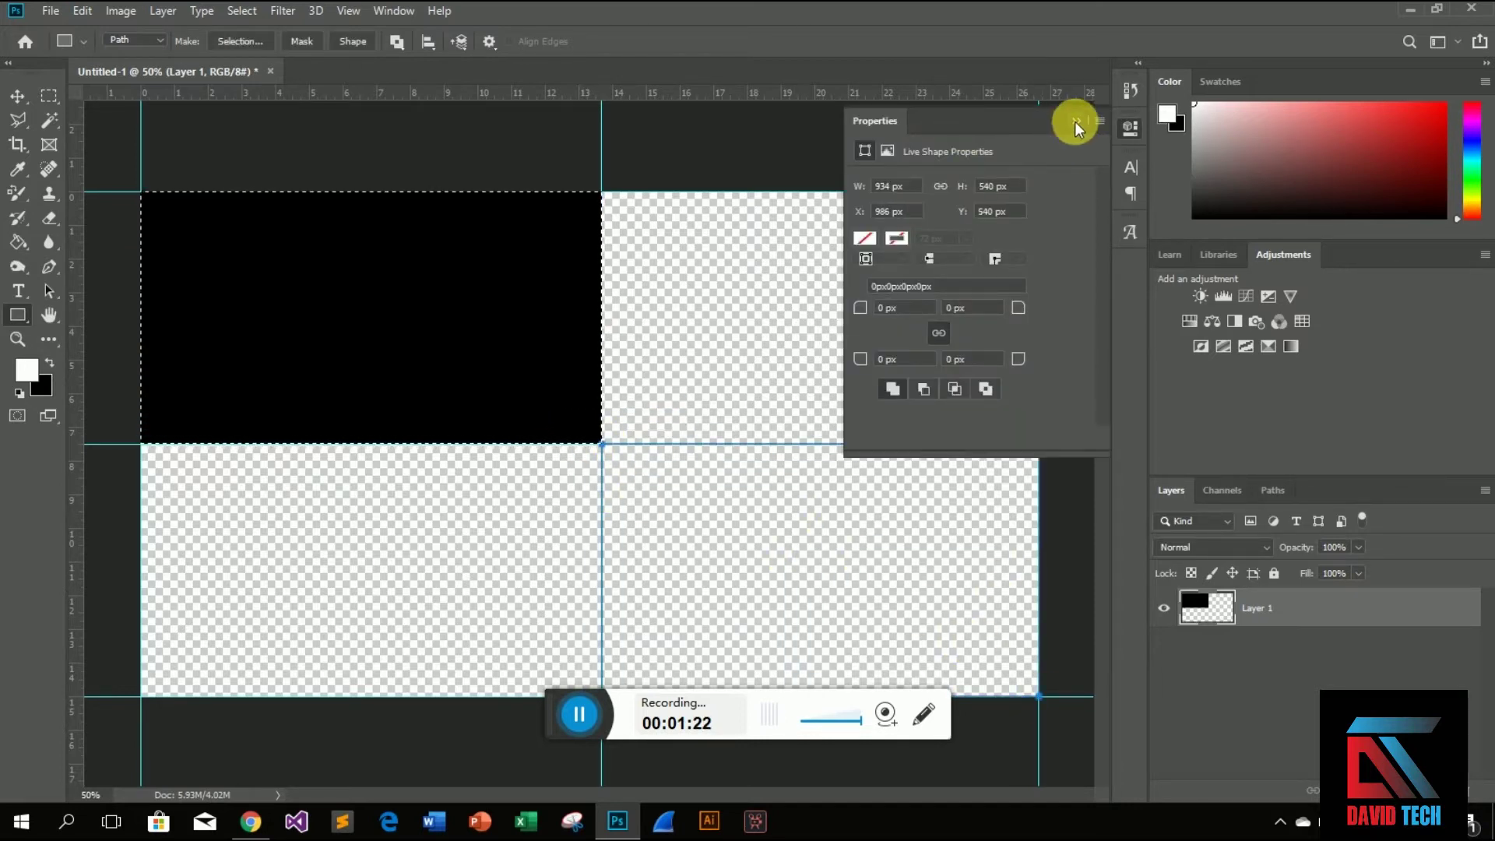
click(1075, 121)
key(ctrl+Return)
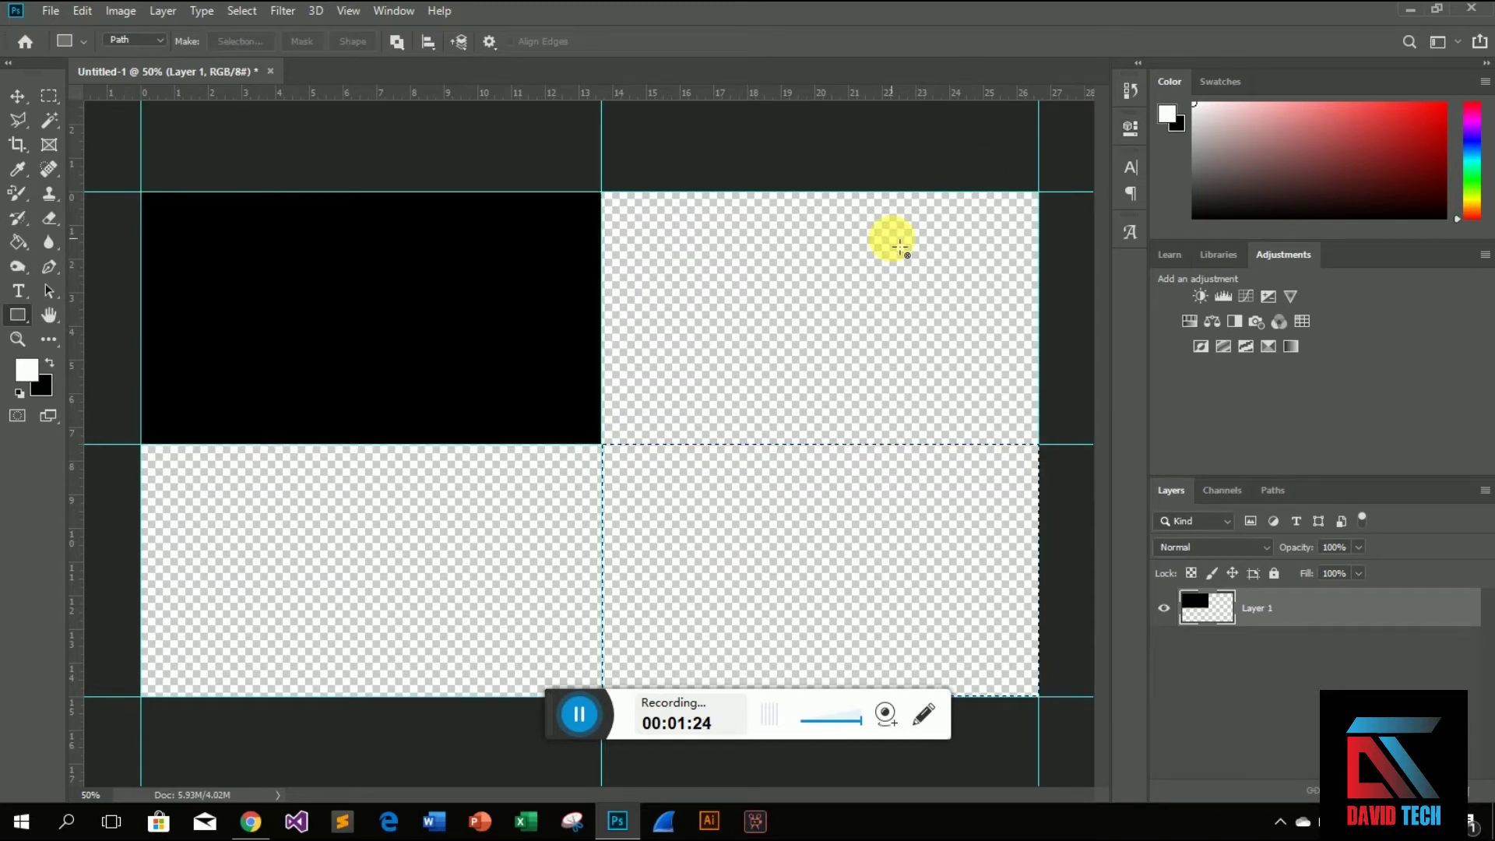
key(ctrl+BackSpace)
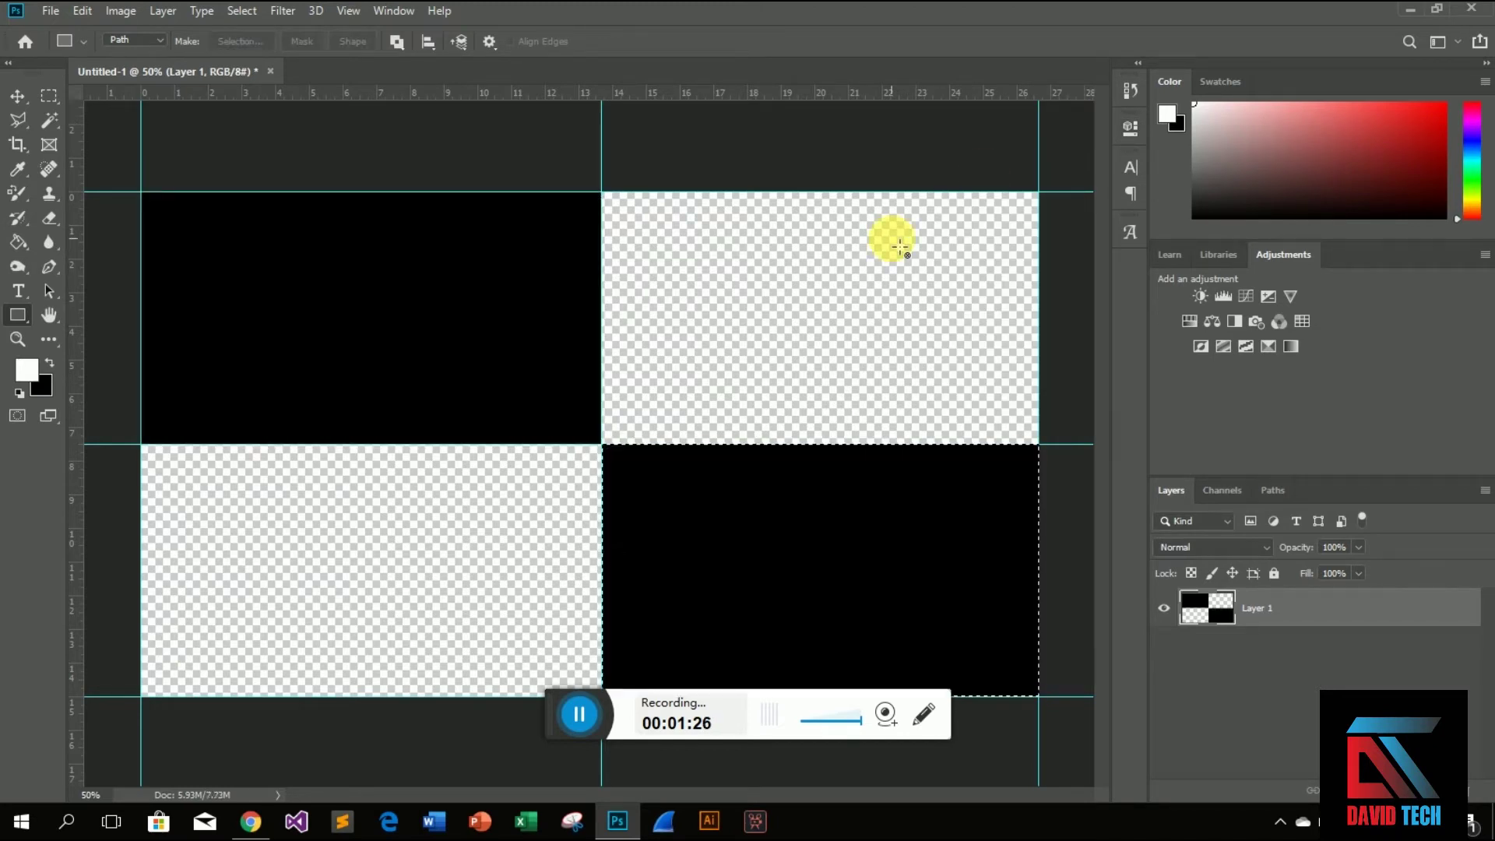
drag(879, 281, 961, 207)
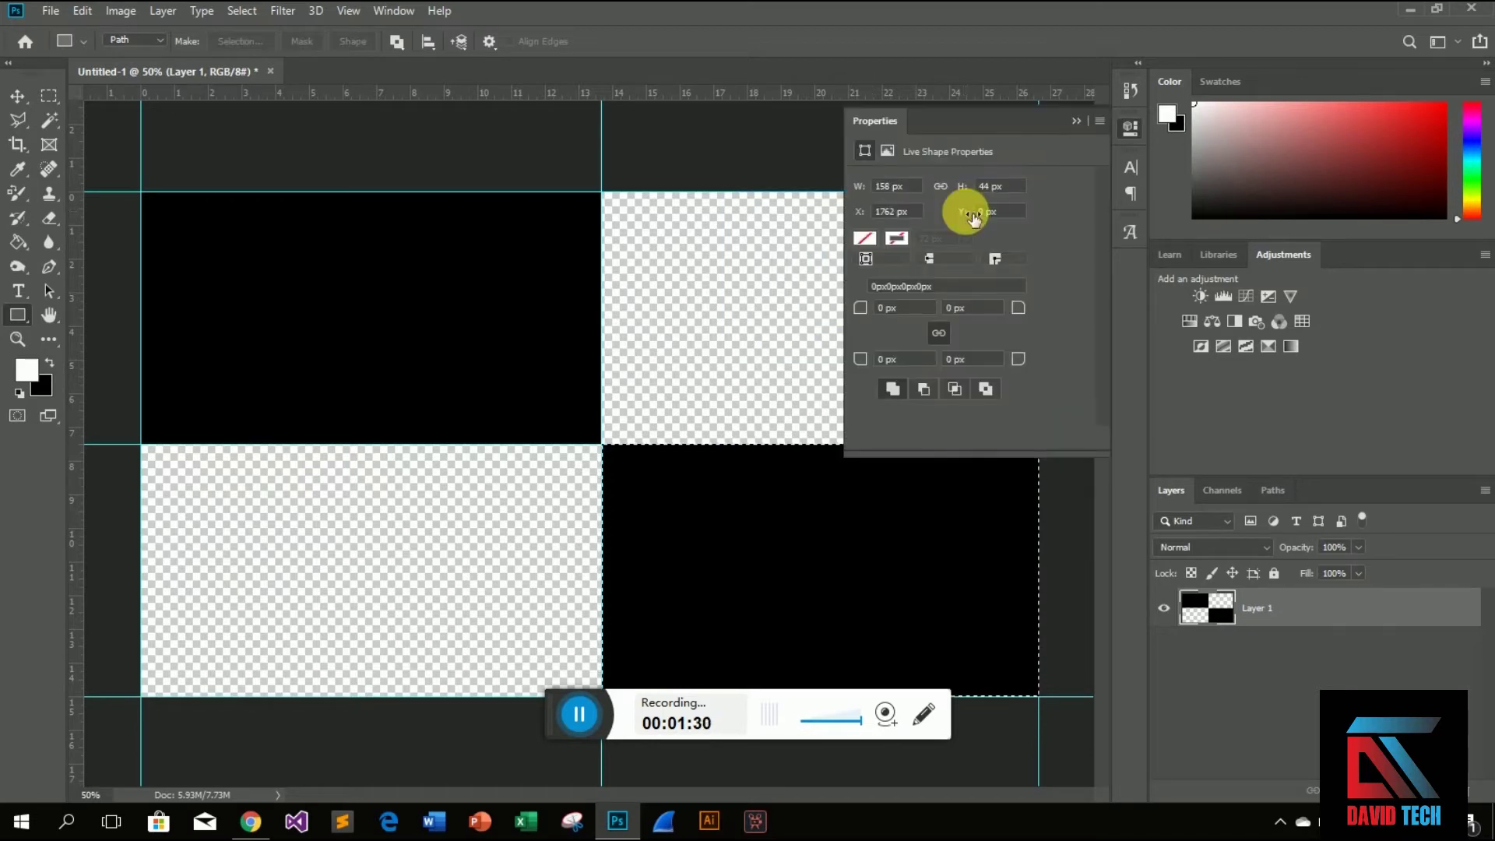
key(Escape)
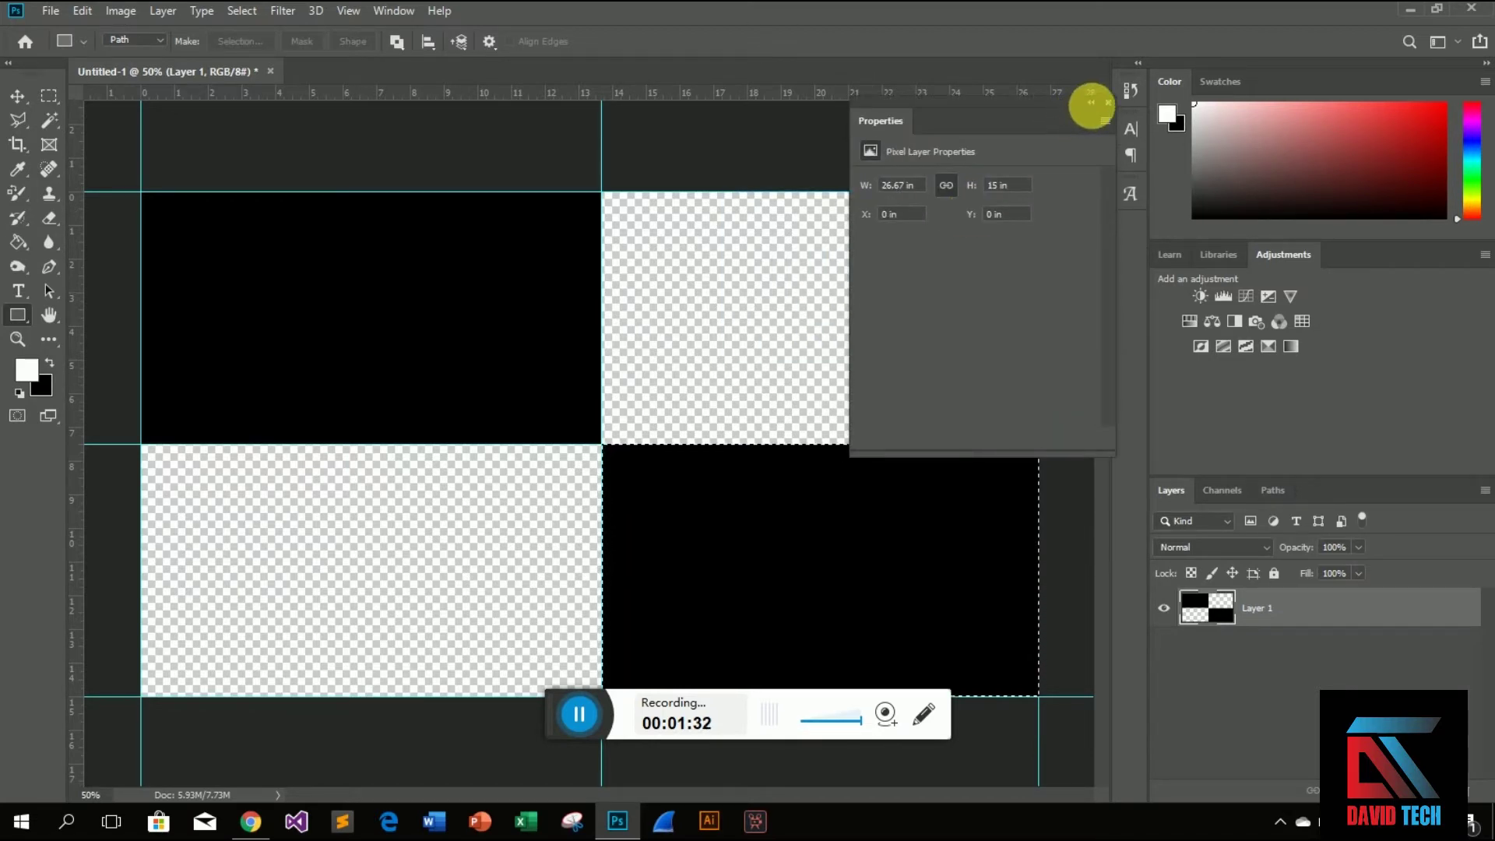
click(1093, 102)
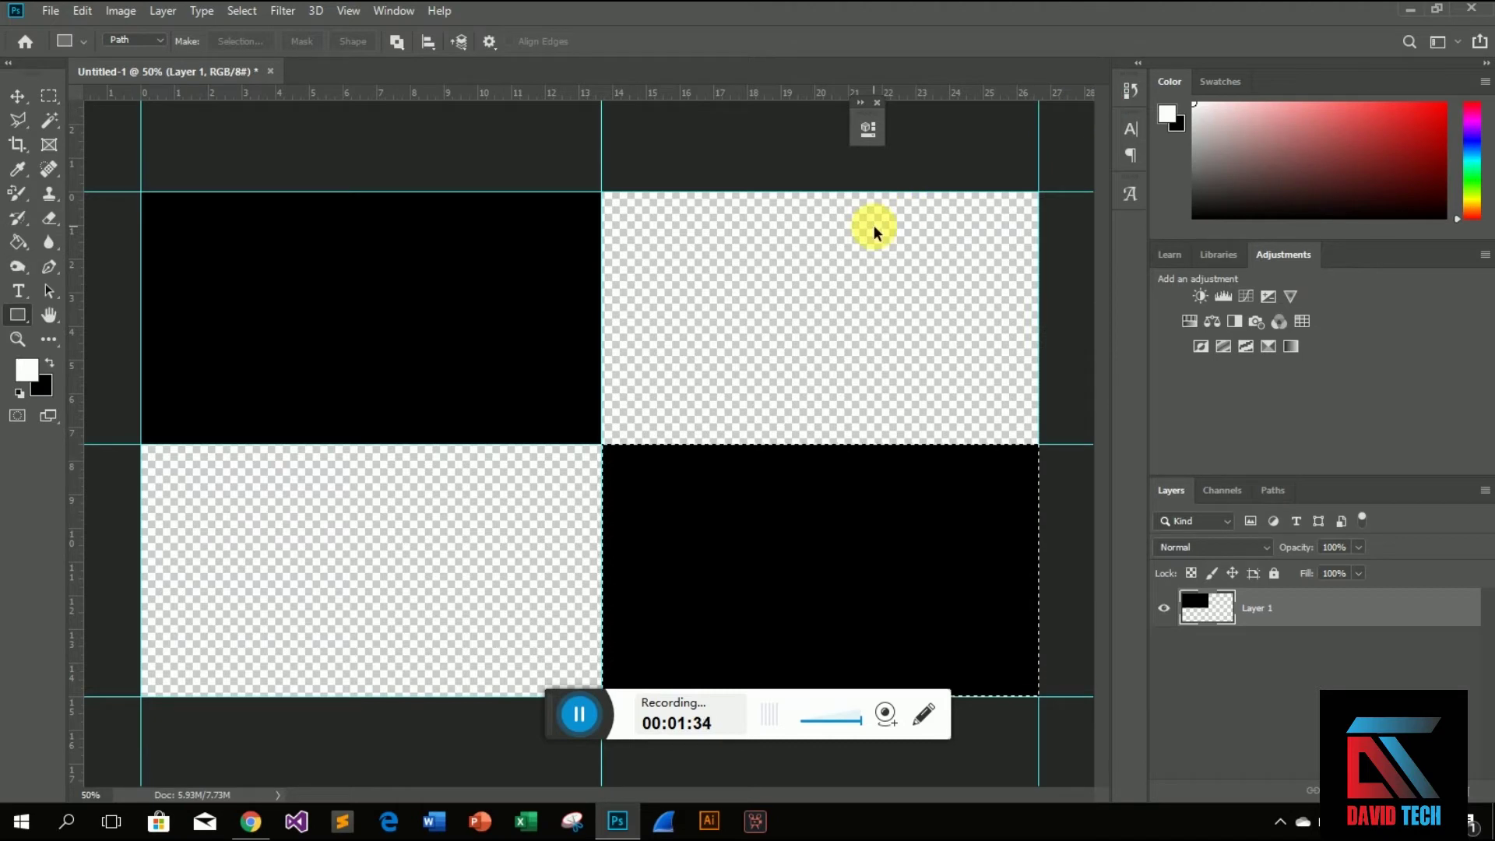
key(Delete)
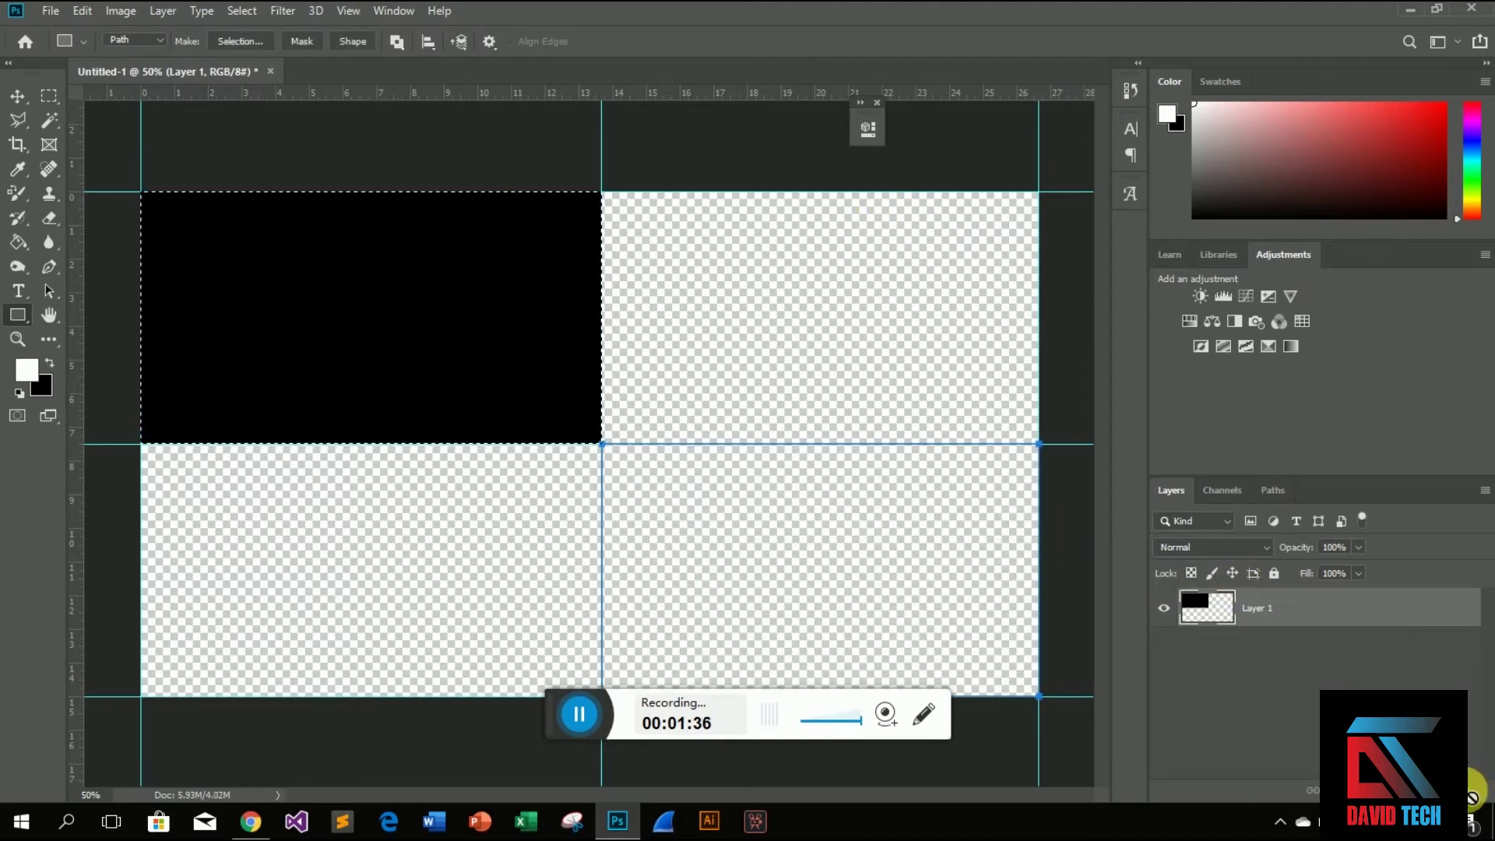
key(ctrl+shift+alt+n)
click(1240, 609)
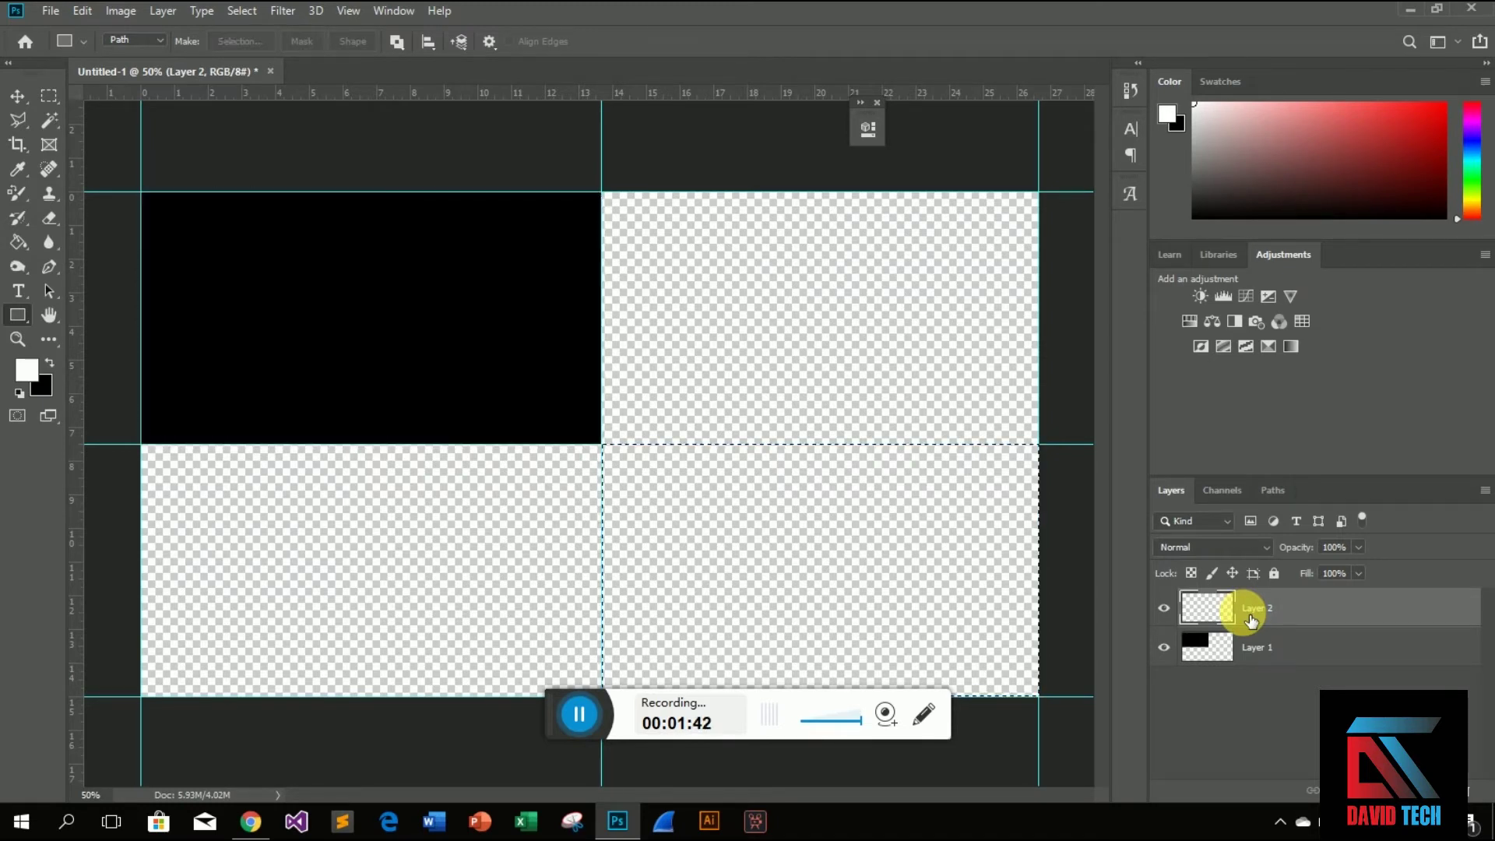
- Fill the bottom-right quadrant black on Layer 2 and the top-right white on Layer 3
key(ctrl+BackSpace)
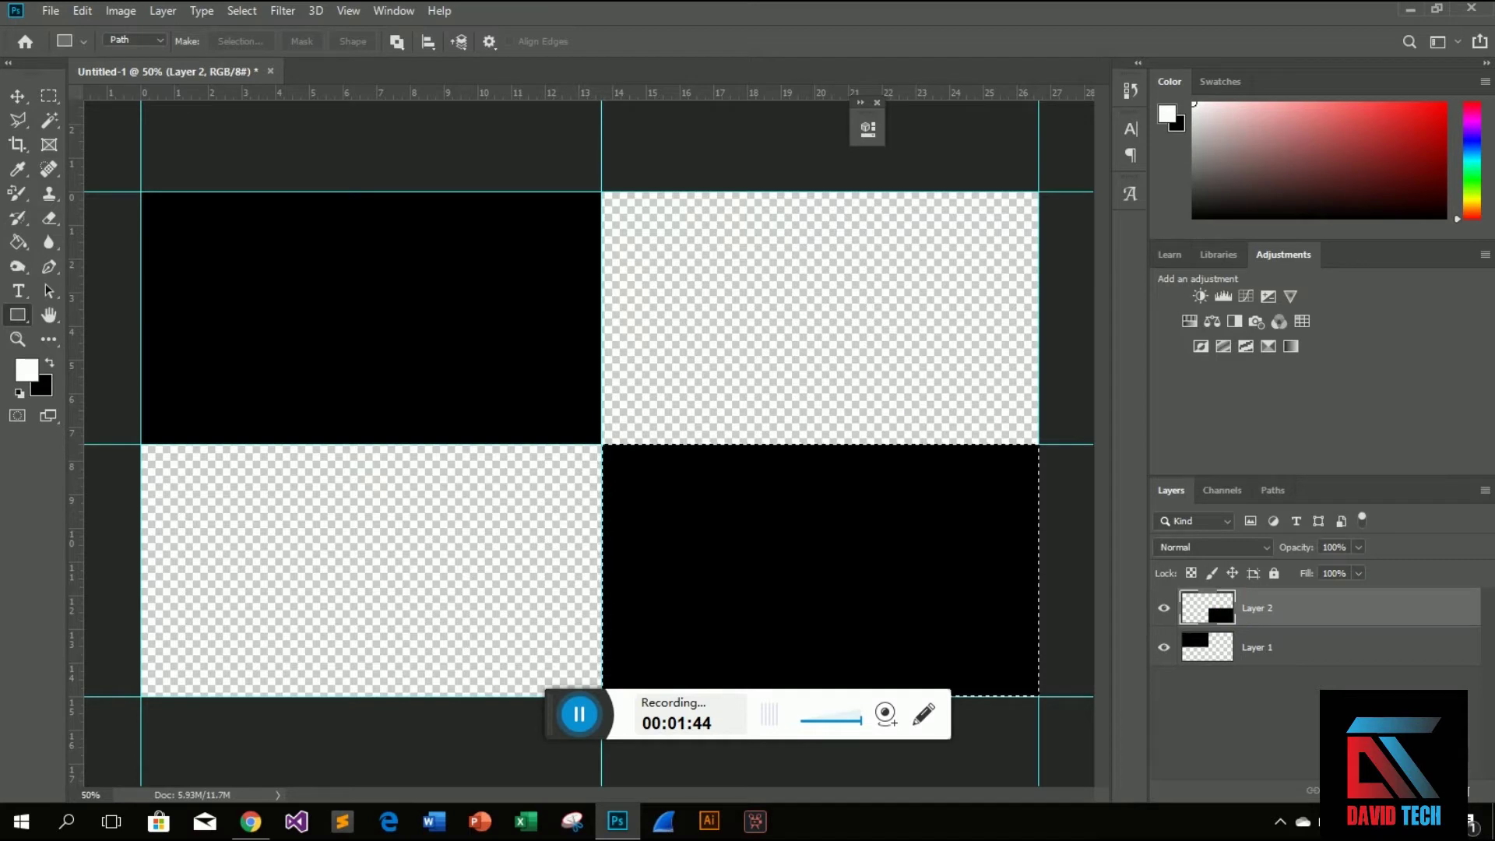
click(1446, 791)
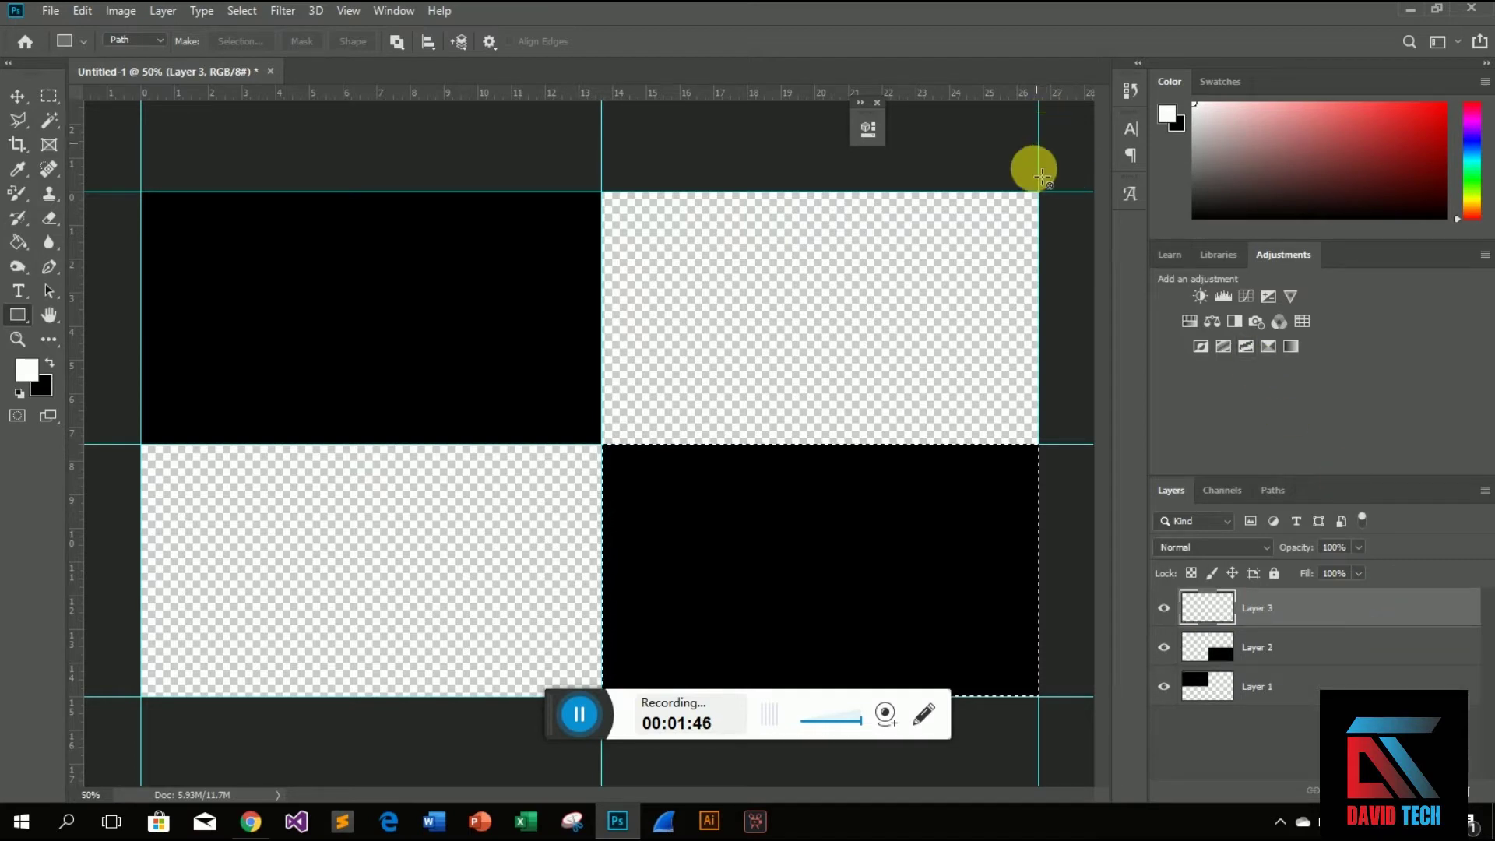
drag(1040, 193, 614, 448)
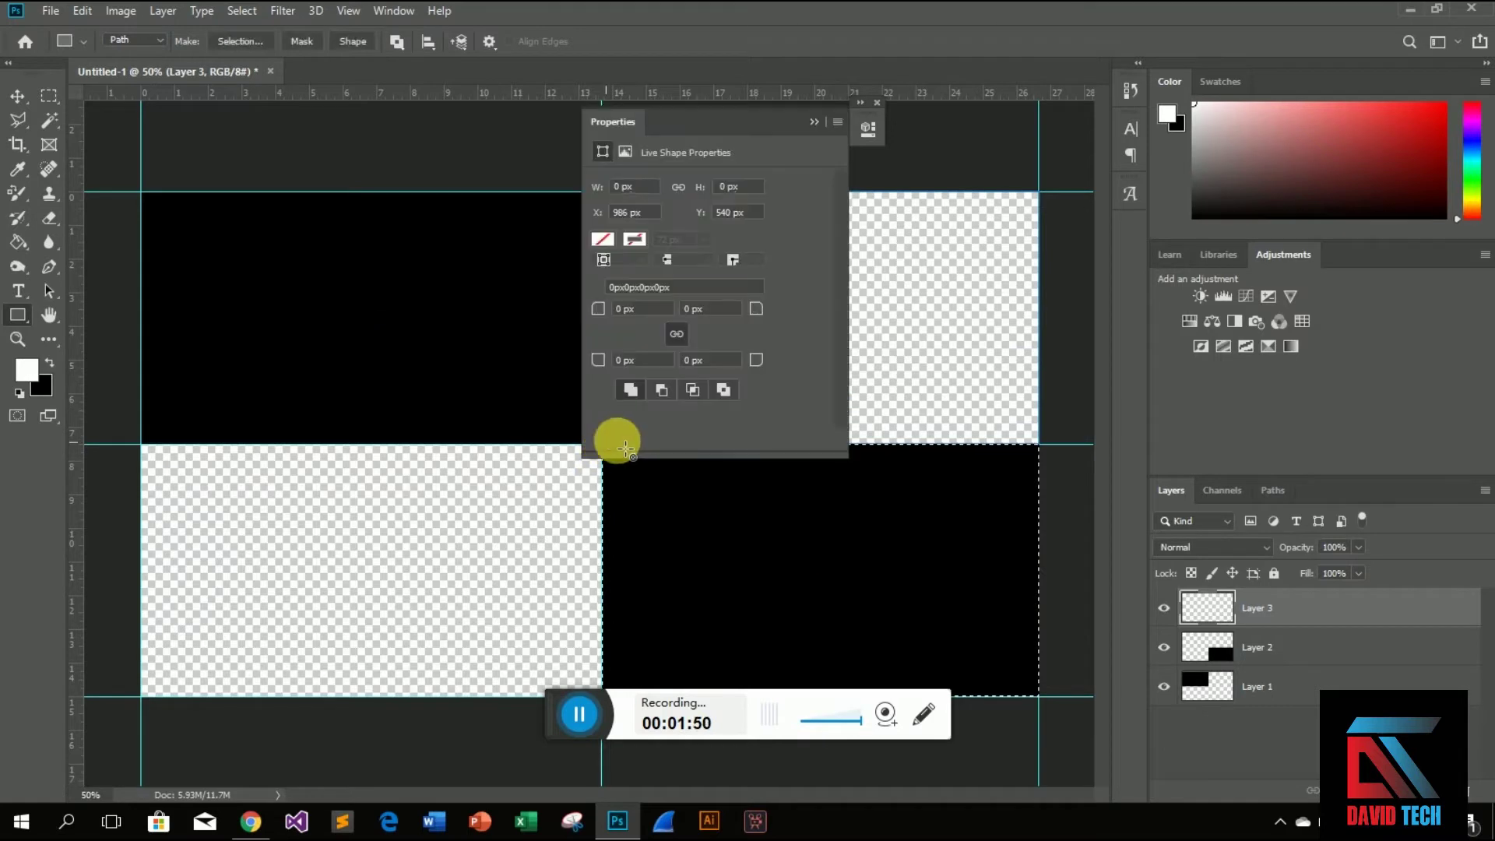
click(812, 122)
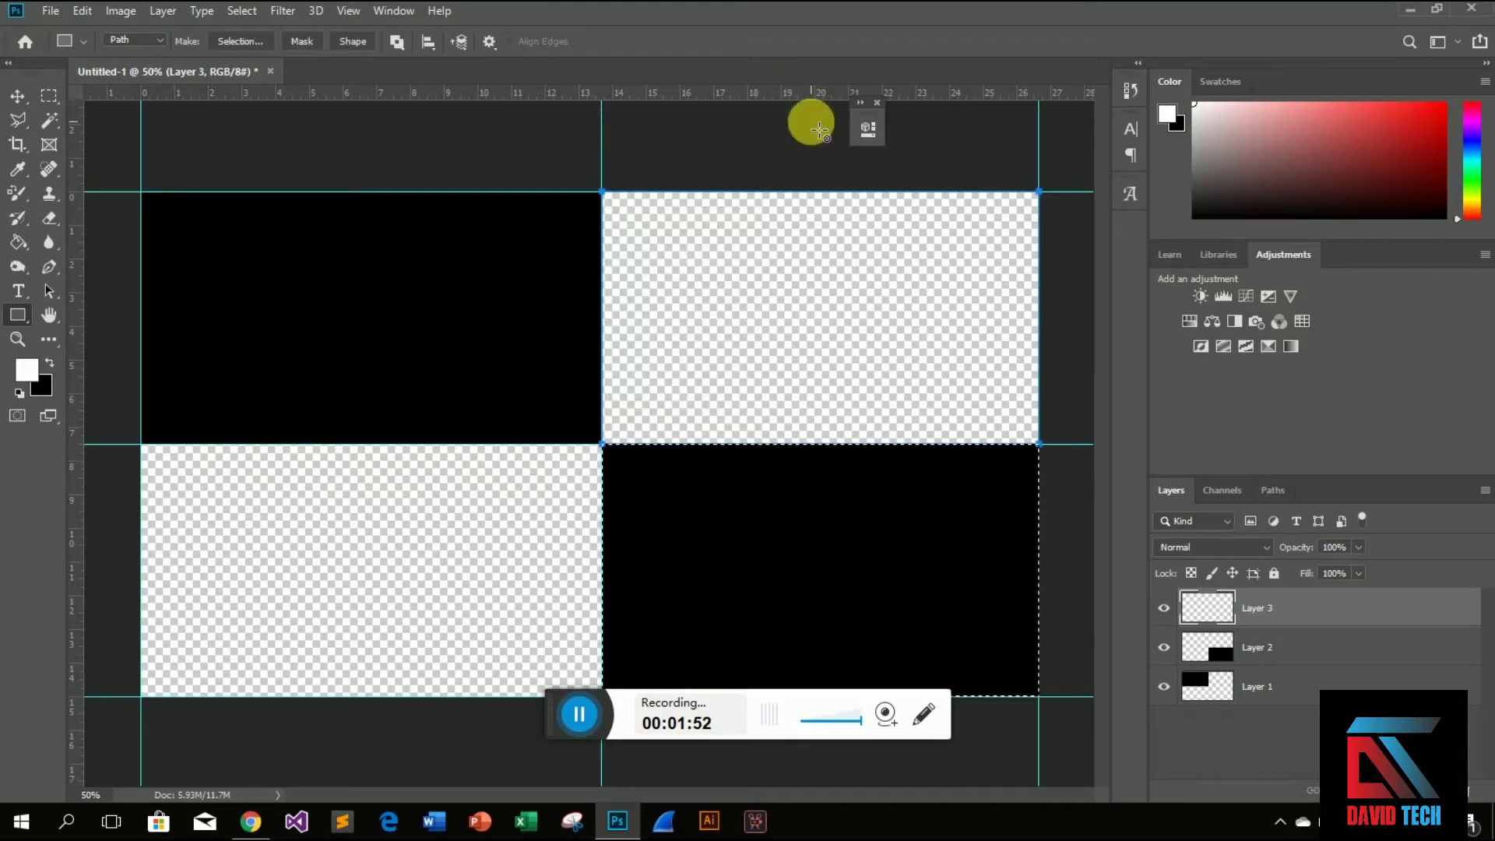
key(ctrl+Return)
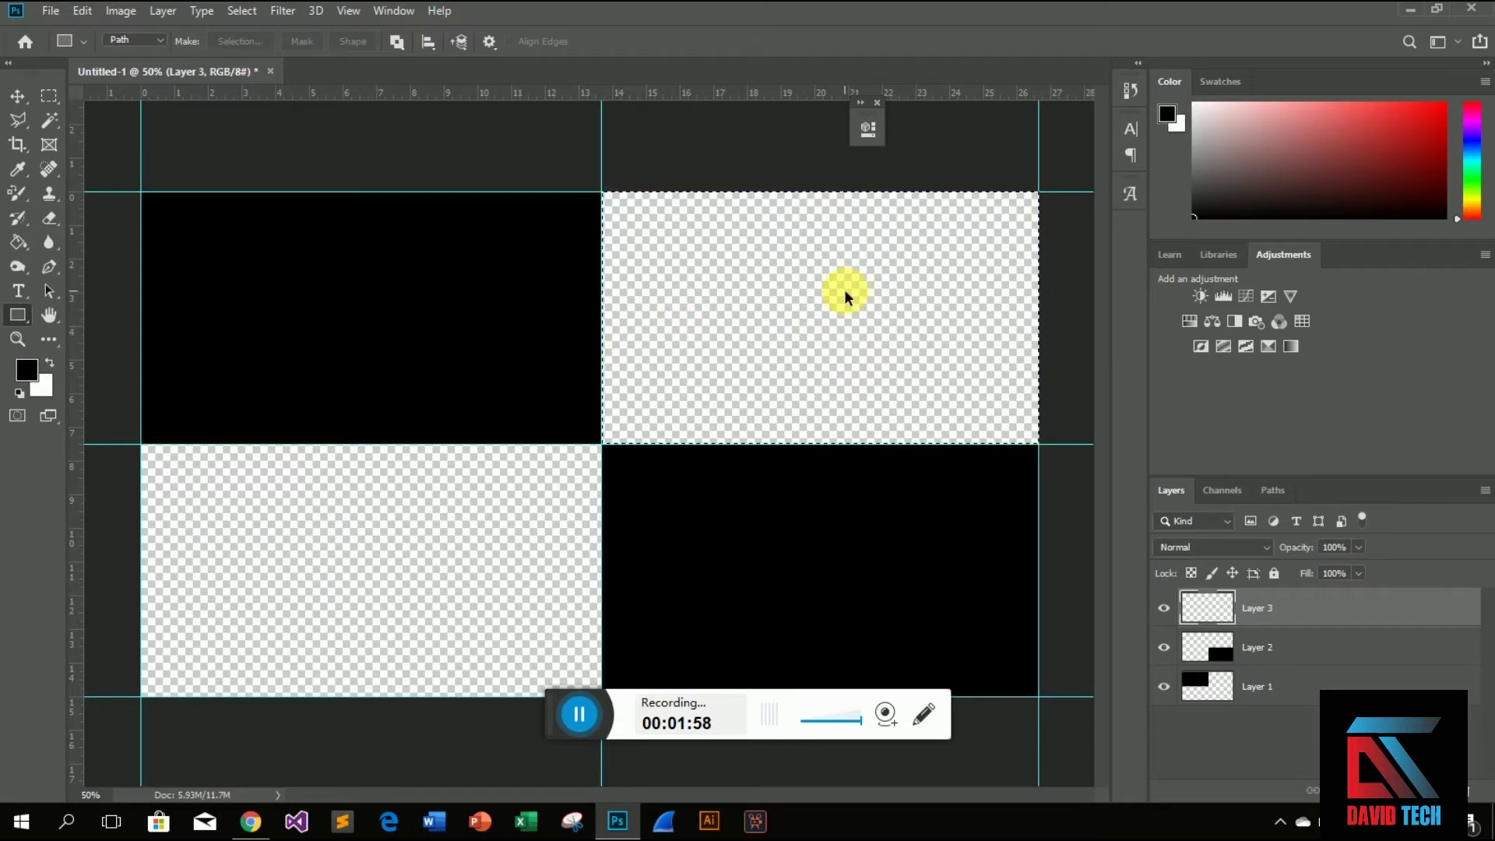
key(ctrl+BackSpace)
- Outline a rectangle path over the lower-left quadrant and add empty Layer 4
drag(142, 710, 607, 461)
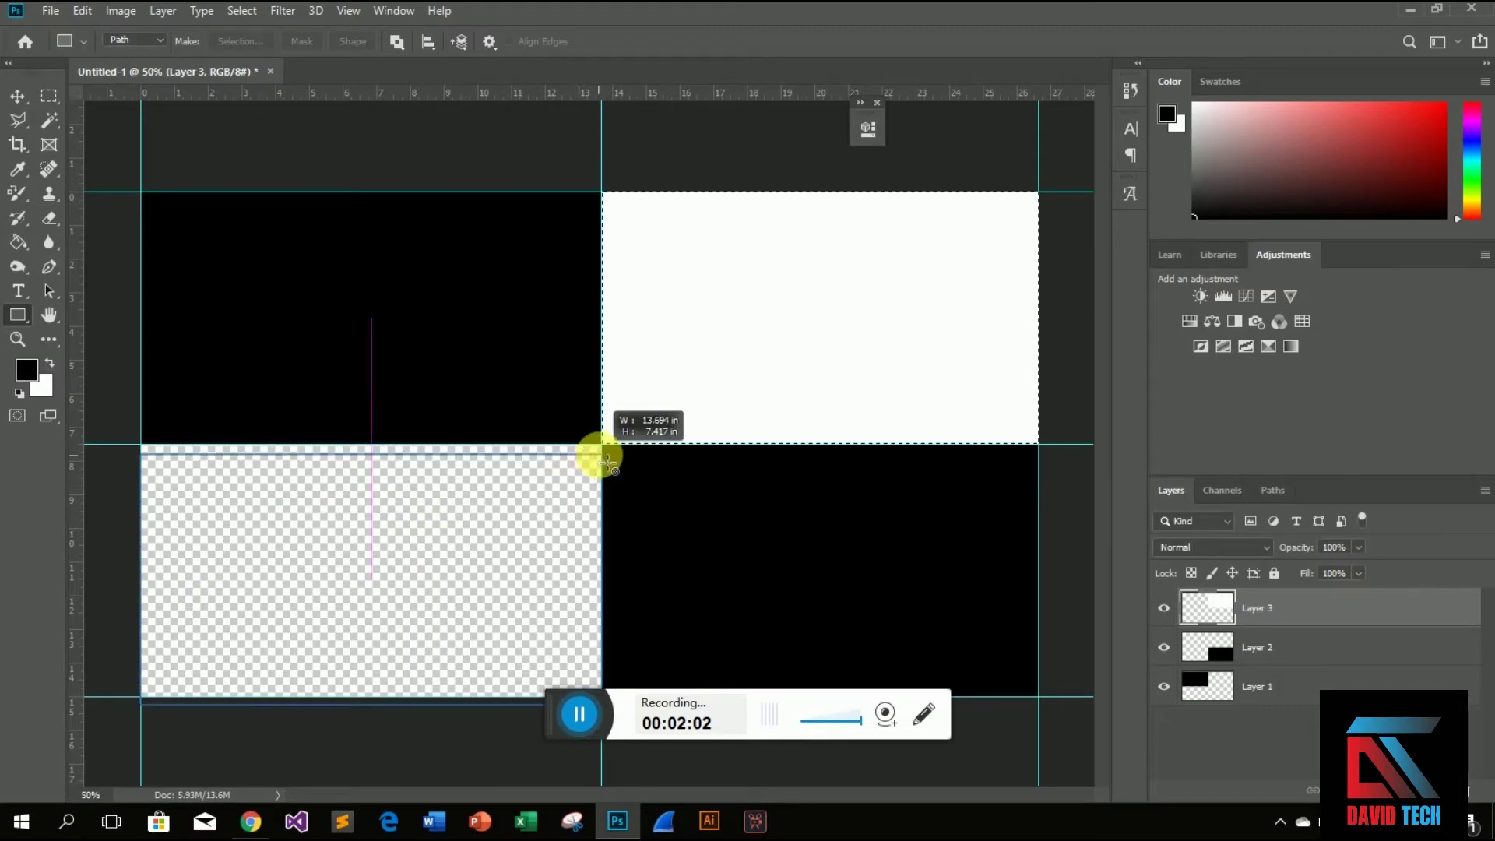
drag(607, 462, 601, 445)
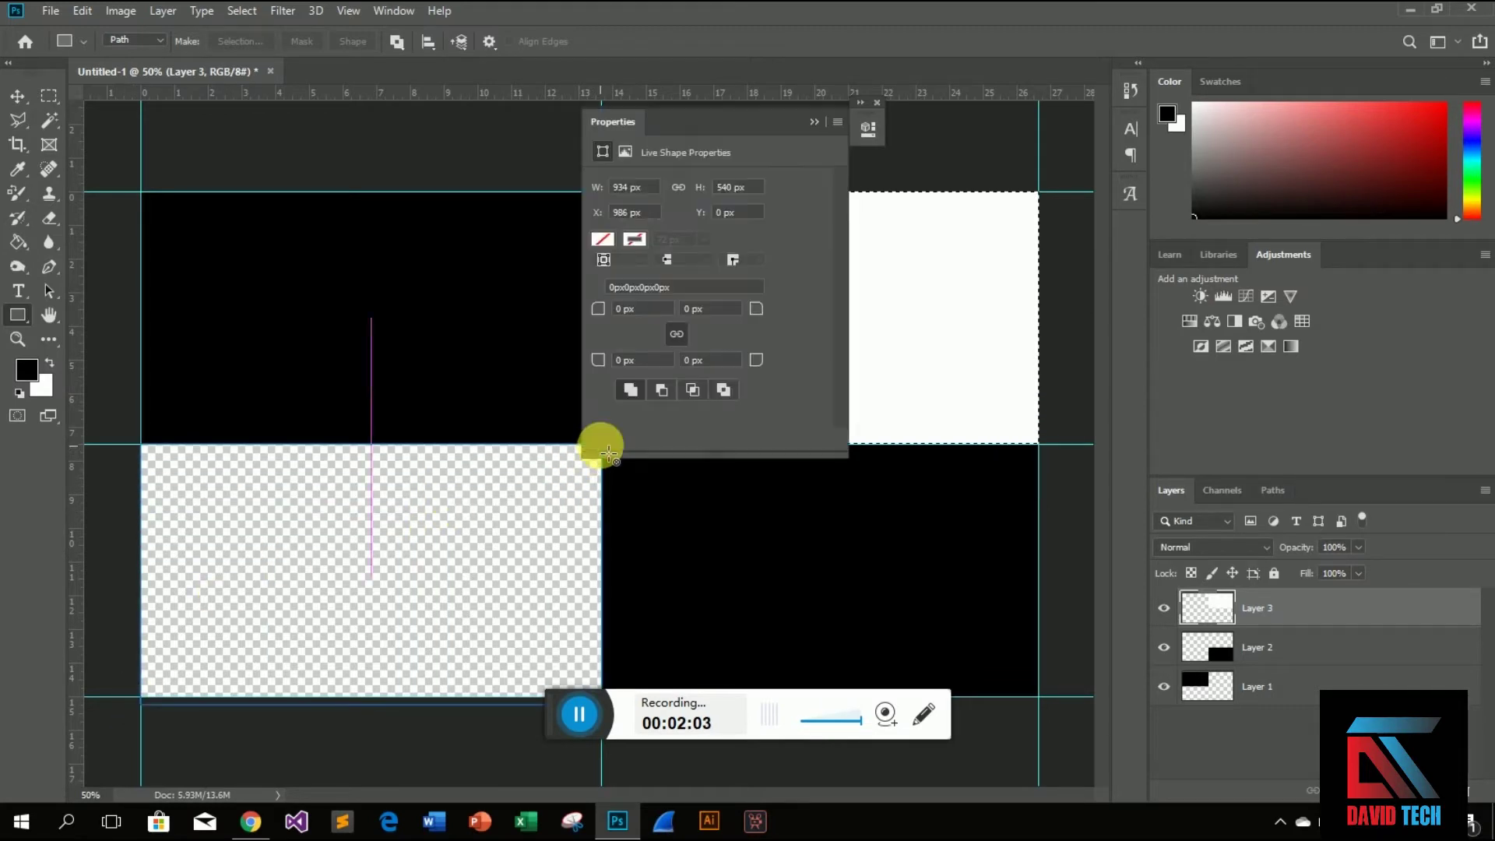
click(810, 123)
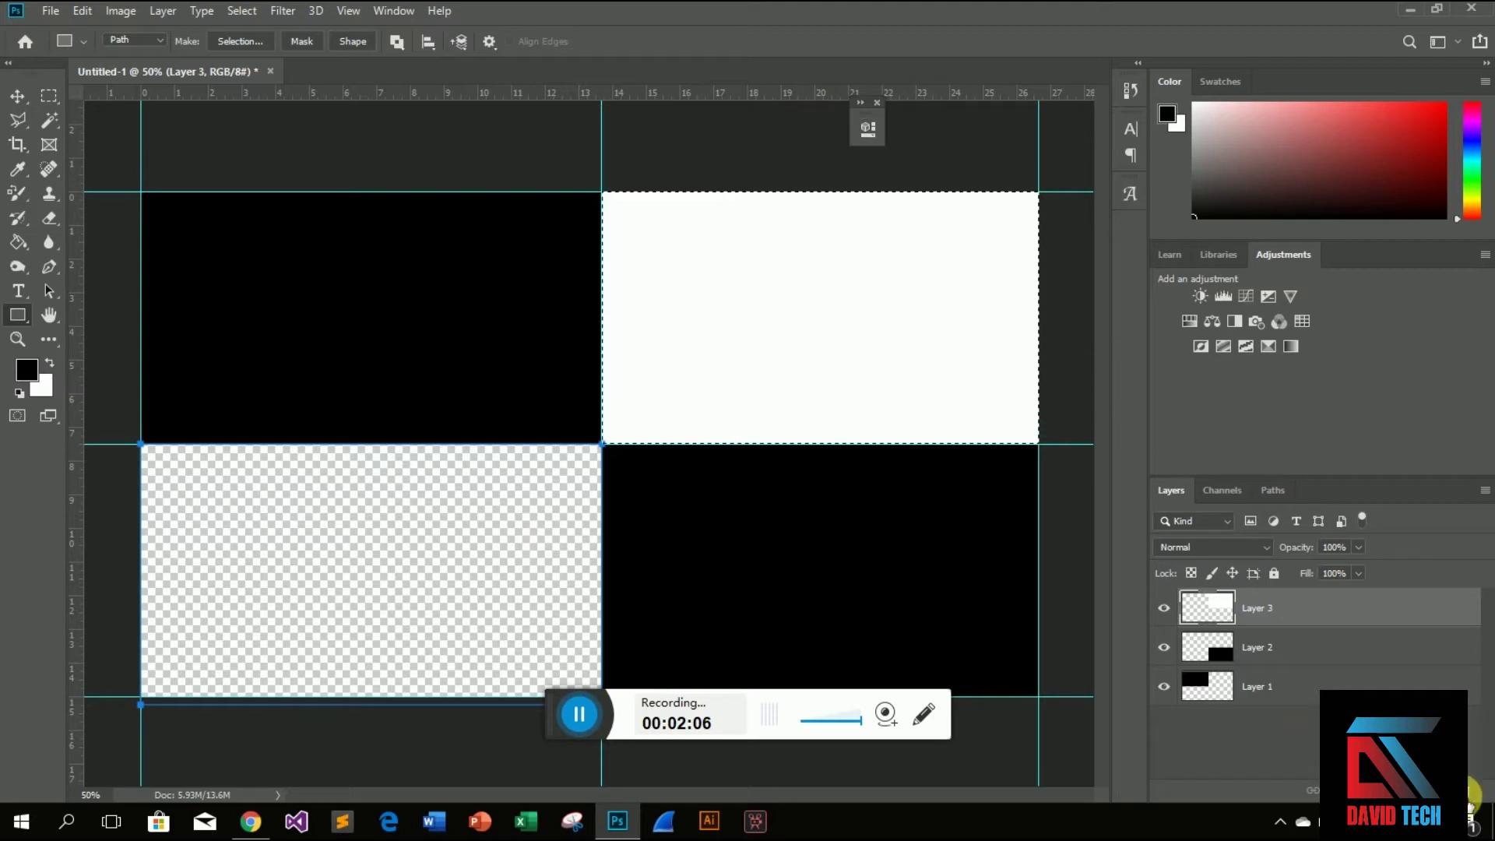
click(1447, 790)
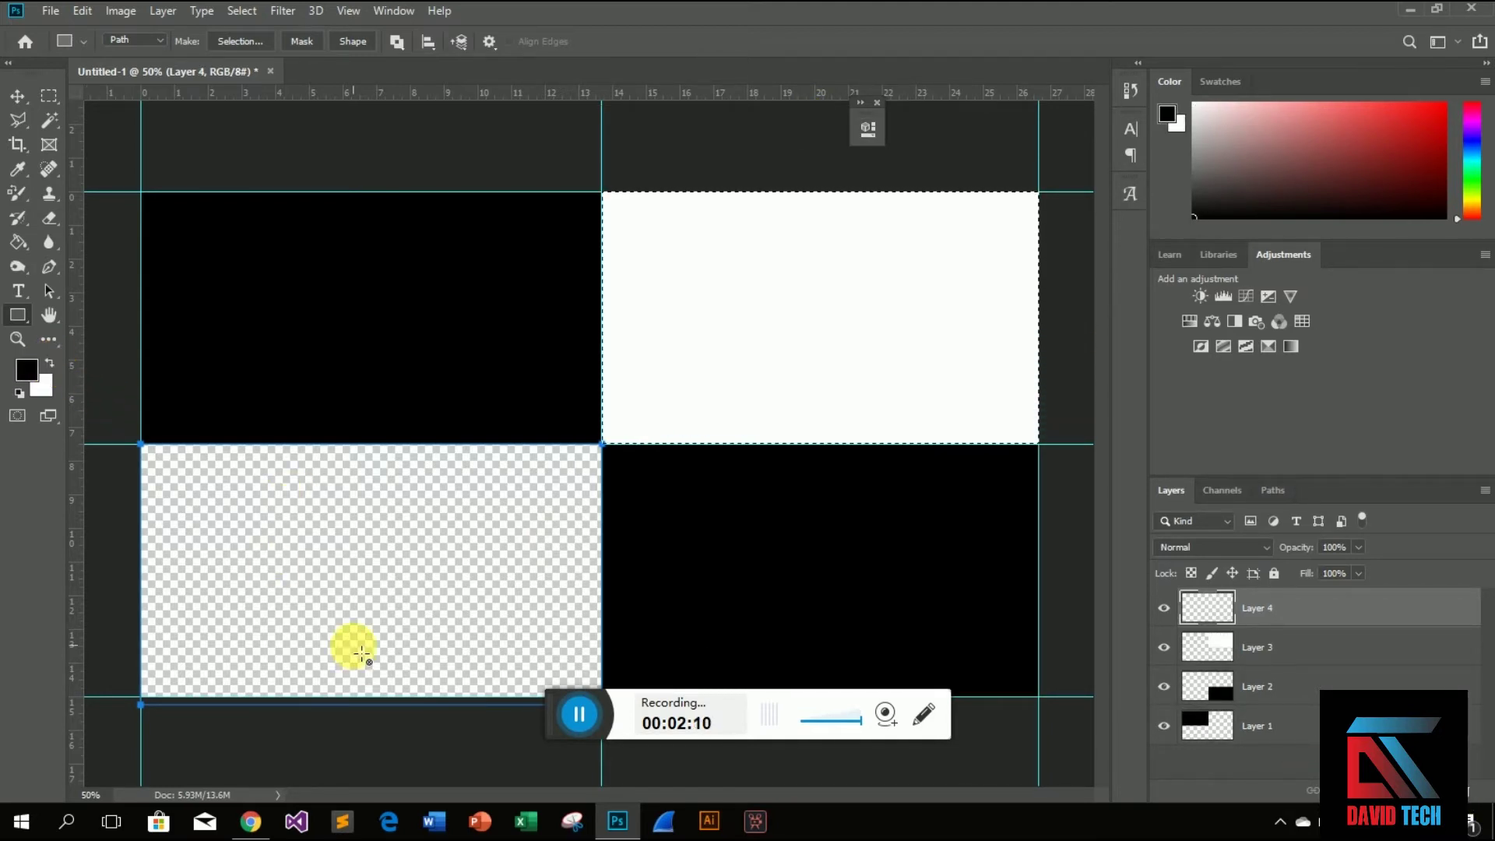
- Convert the lower-left rectangle path to a selection and fill it white
right_click(347, 614)
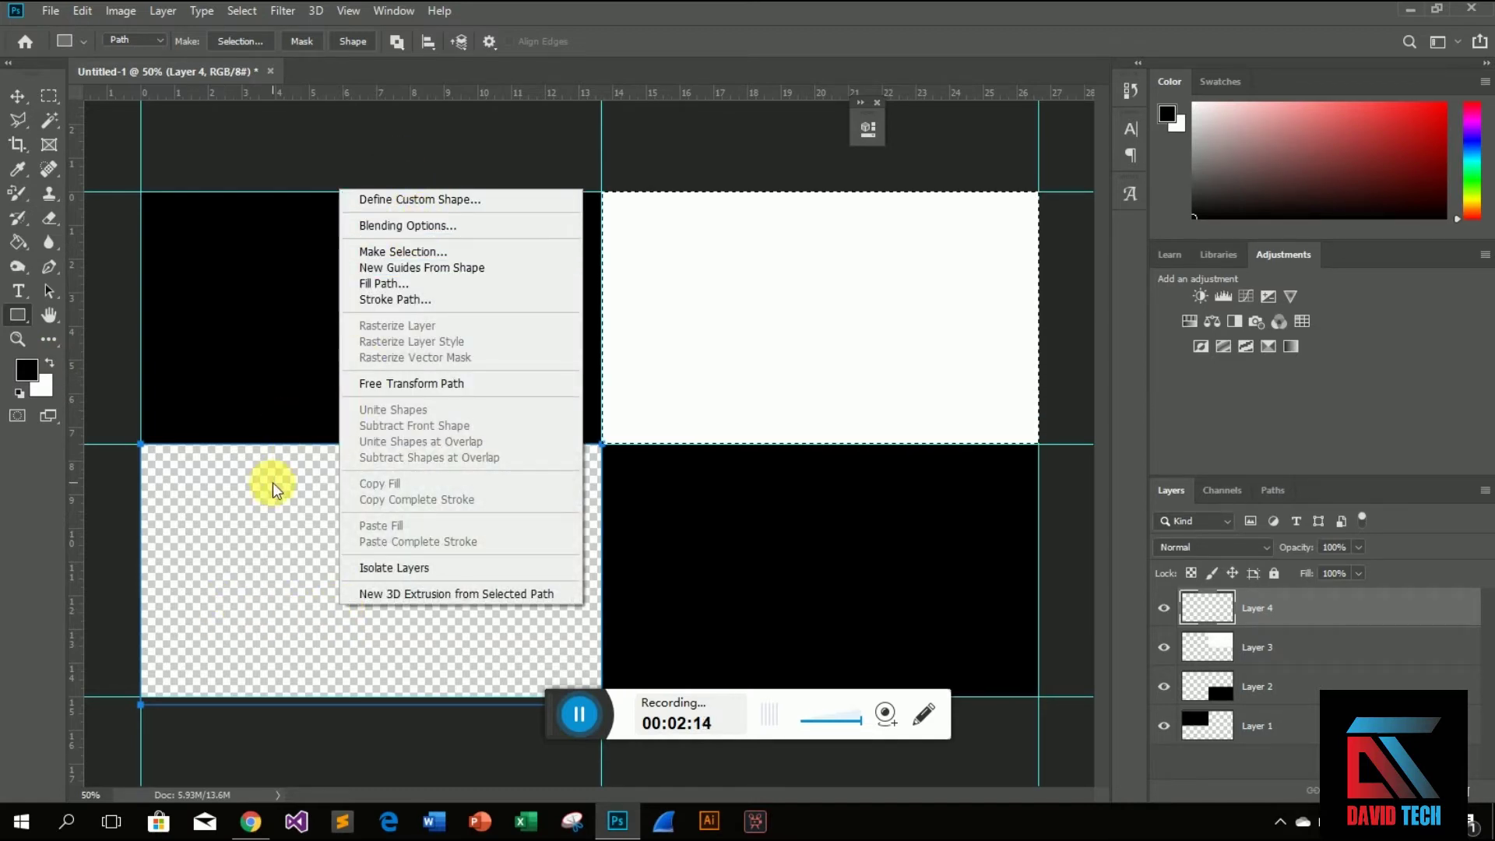
click(226, 489)
key(ctrl+Return)
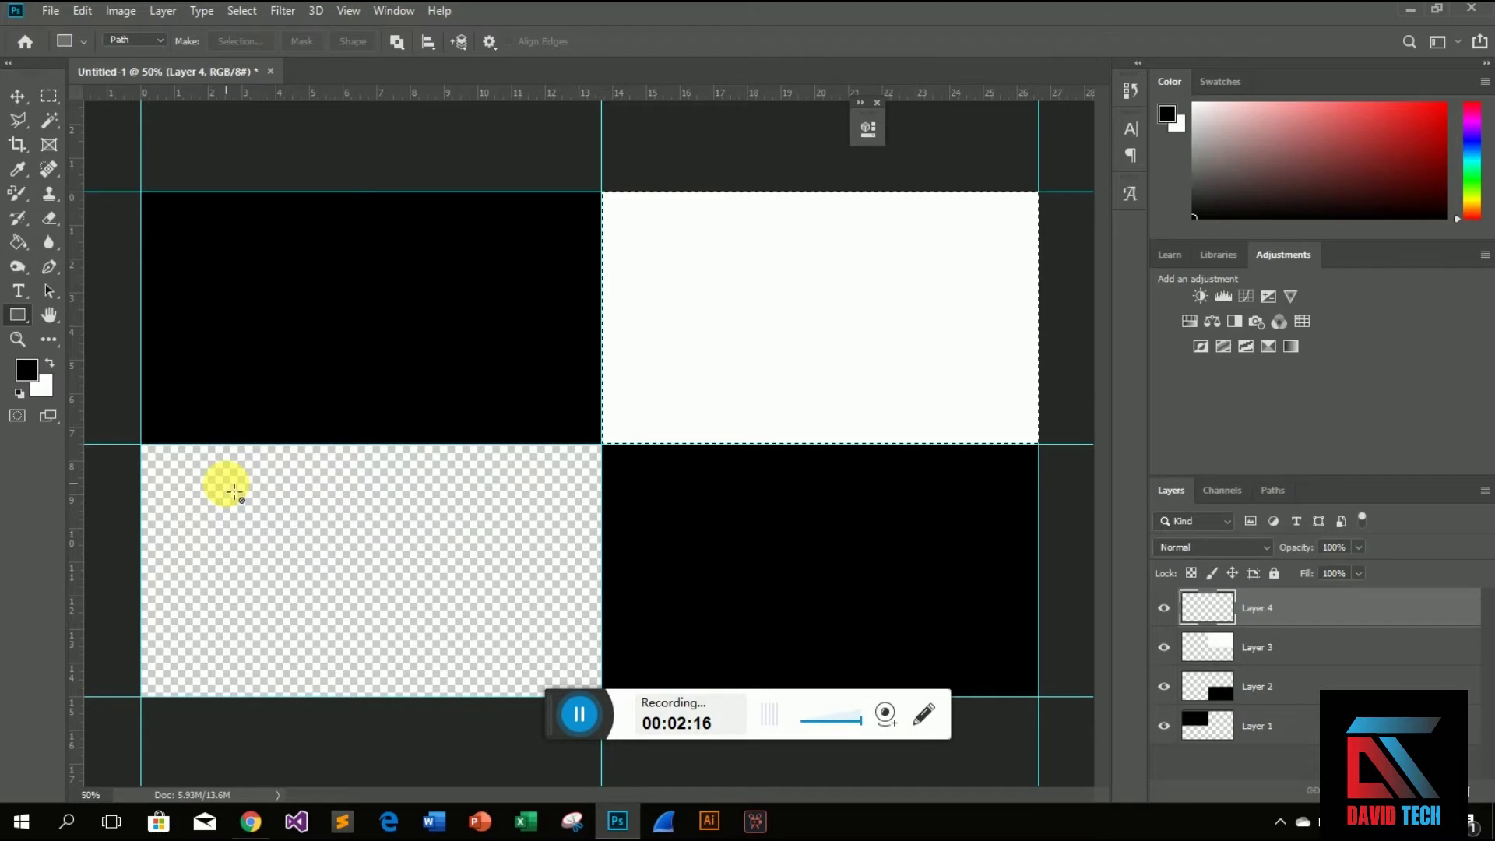
key(ctrl+BackSpace)
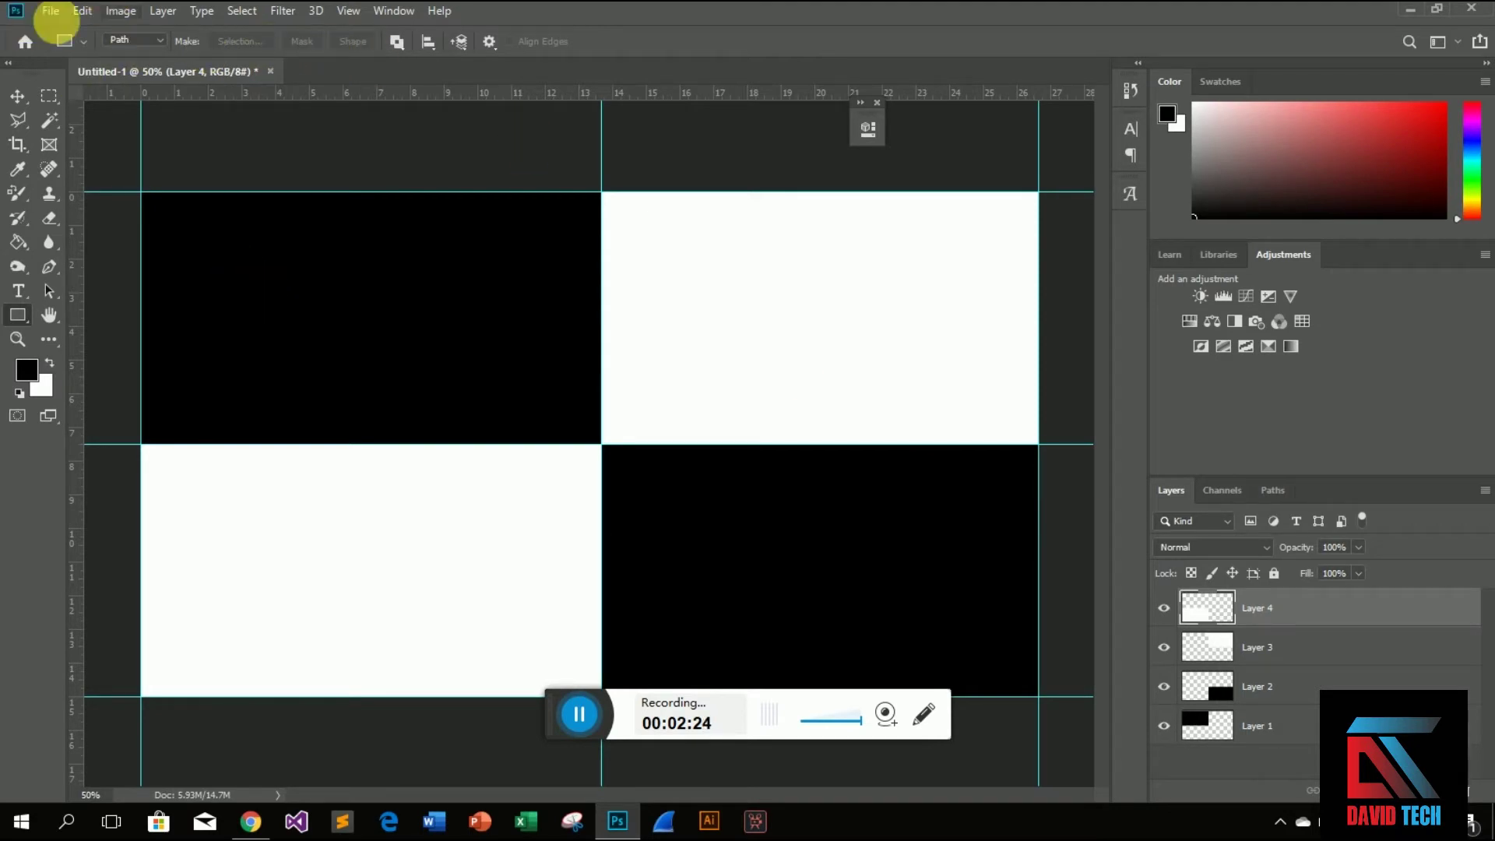
- Create a second blank 1920×1080 document, Untitled-2, from the Custom preset
click(47, 10)
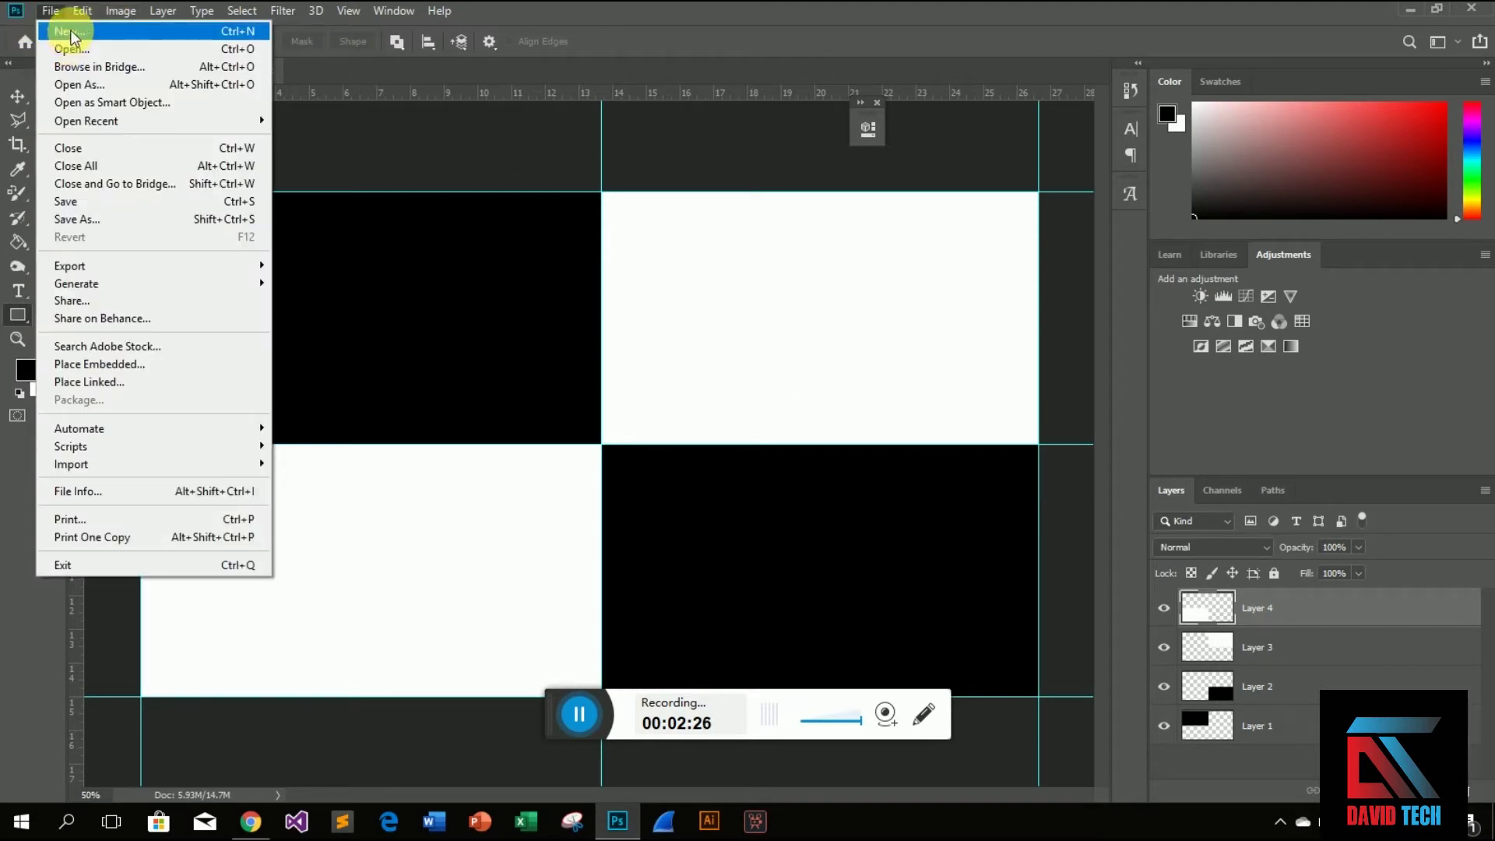
key(Escape)
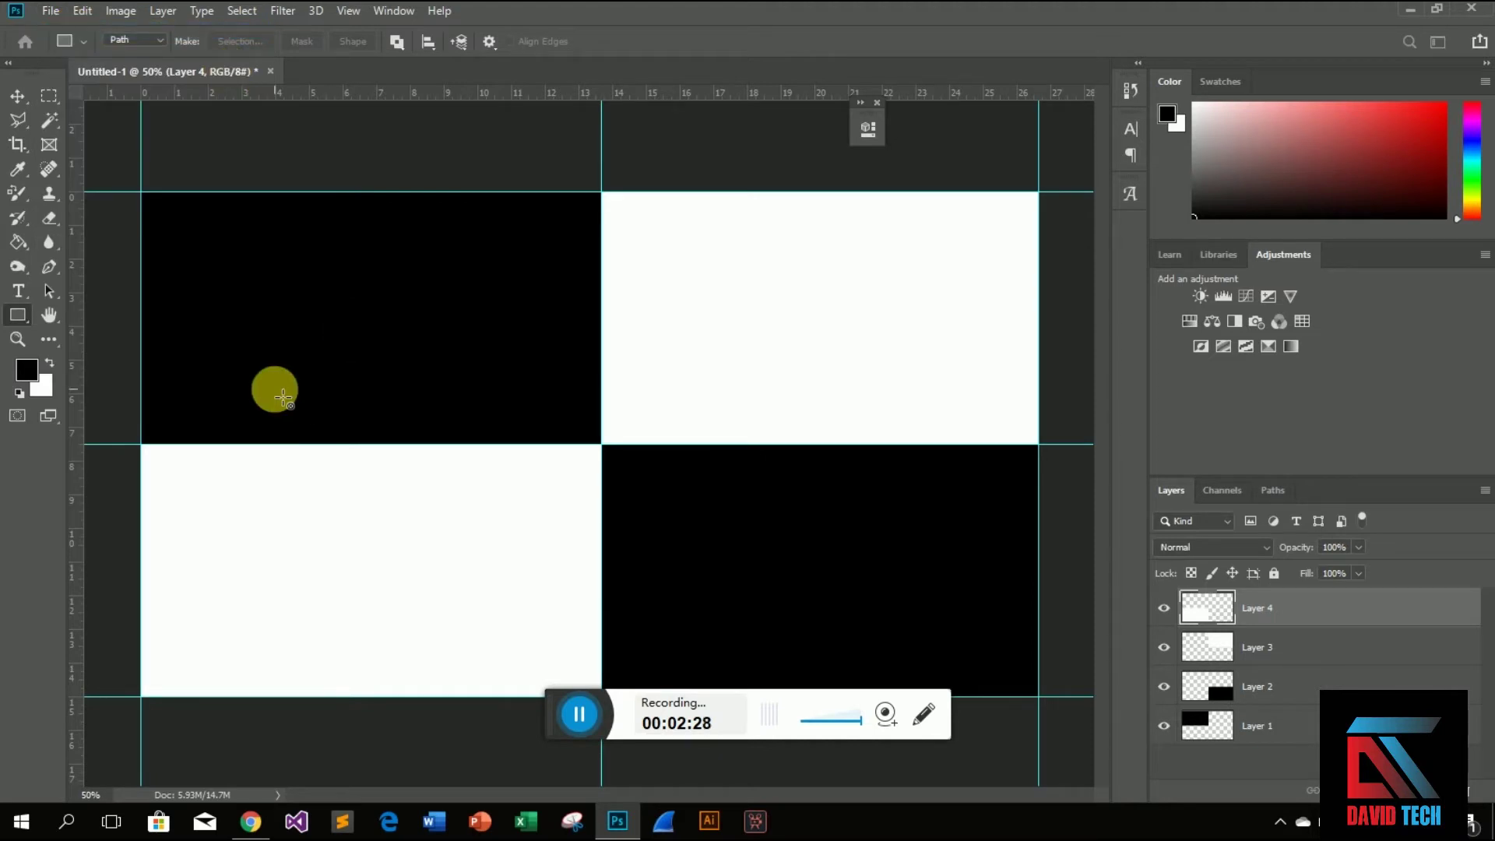
key(ctrl+n)
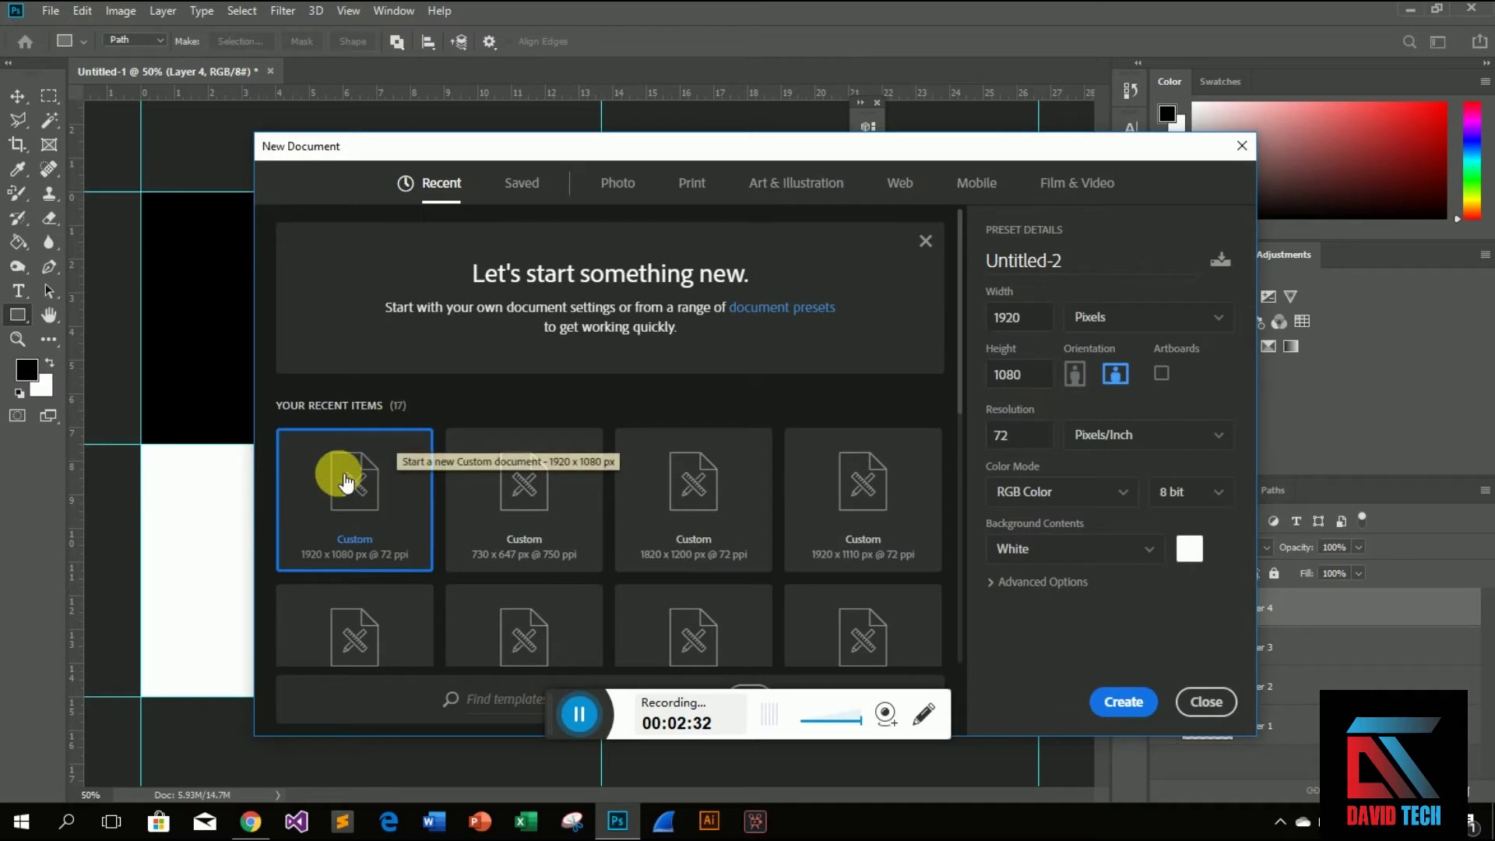
click(1126, 705)
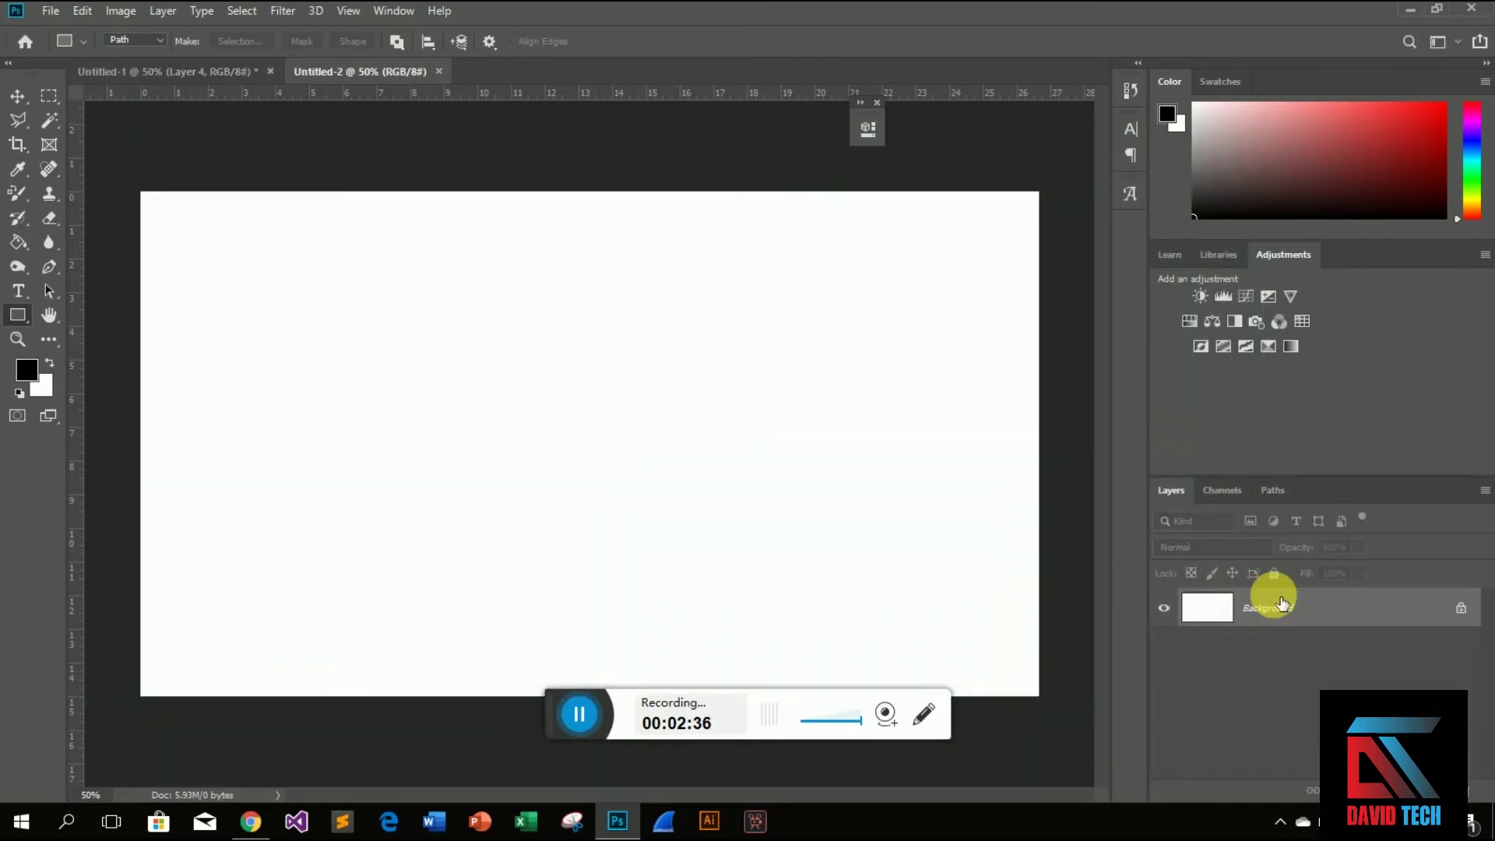
double_click(1295, 609)
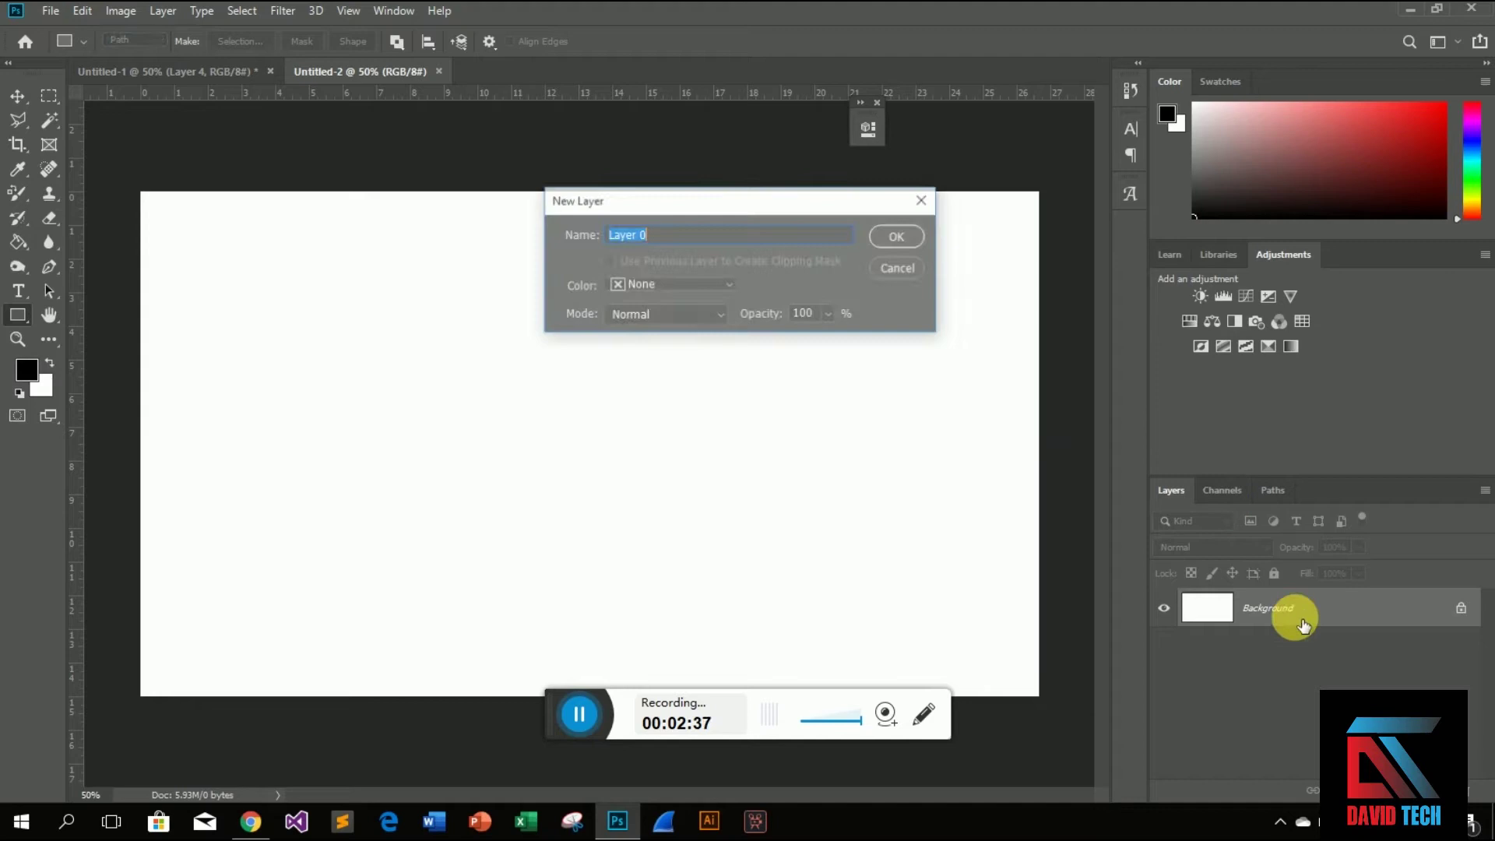
- Unlock Untitled-2's background as Layer 0 and try opening the wolf logo, dismissing the PNG error
click(895, 238)
click(58, 17)
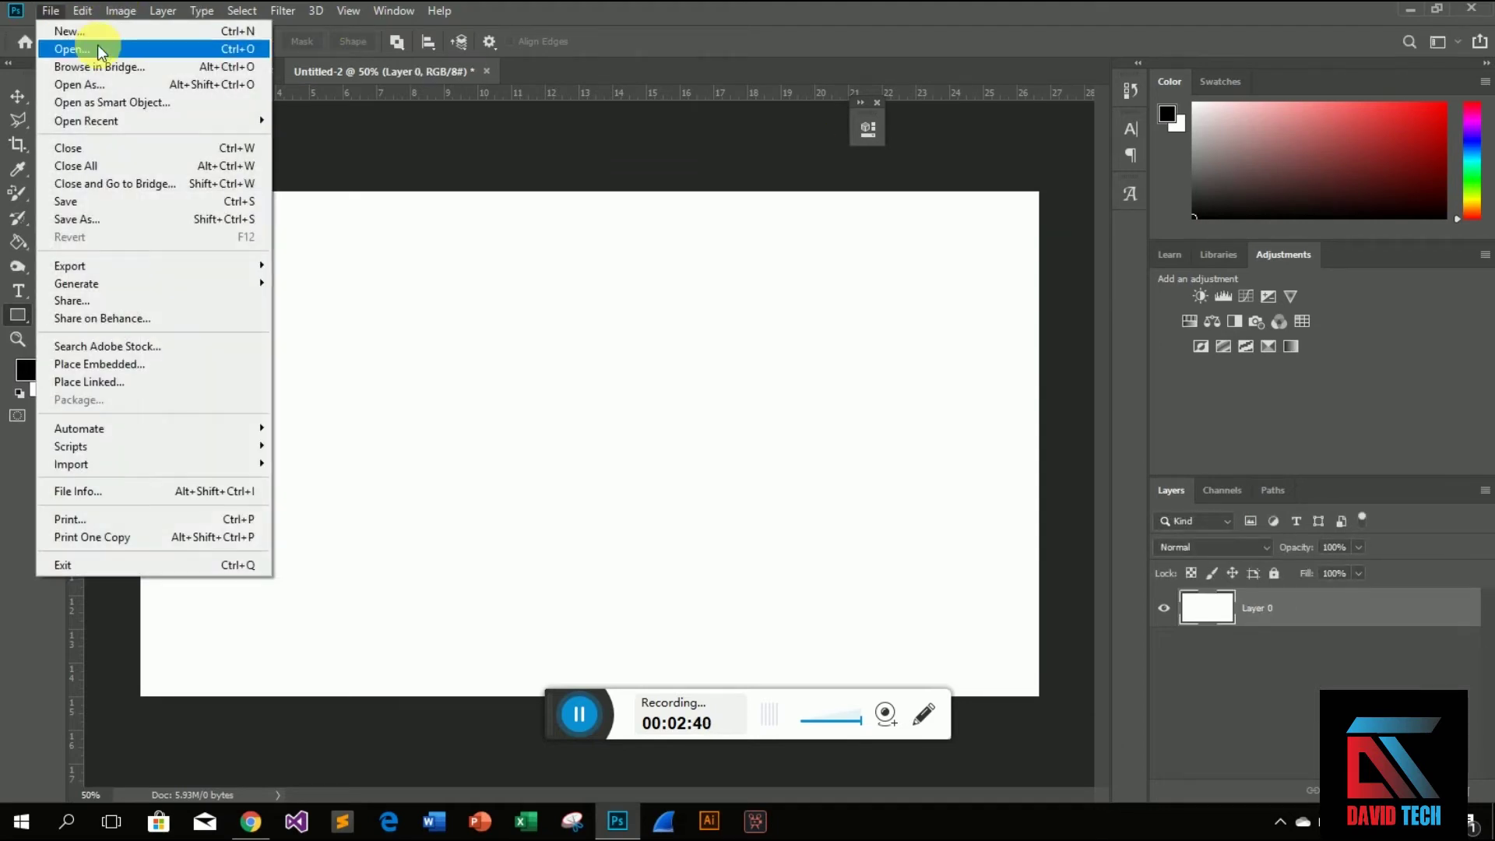
click(96, 45)
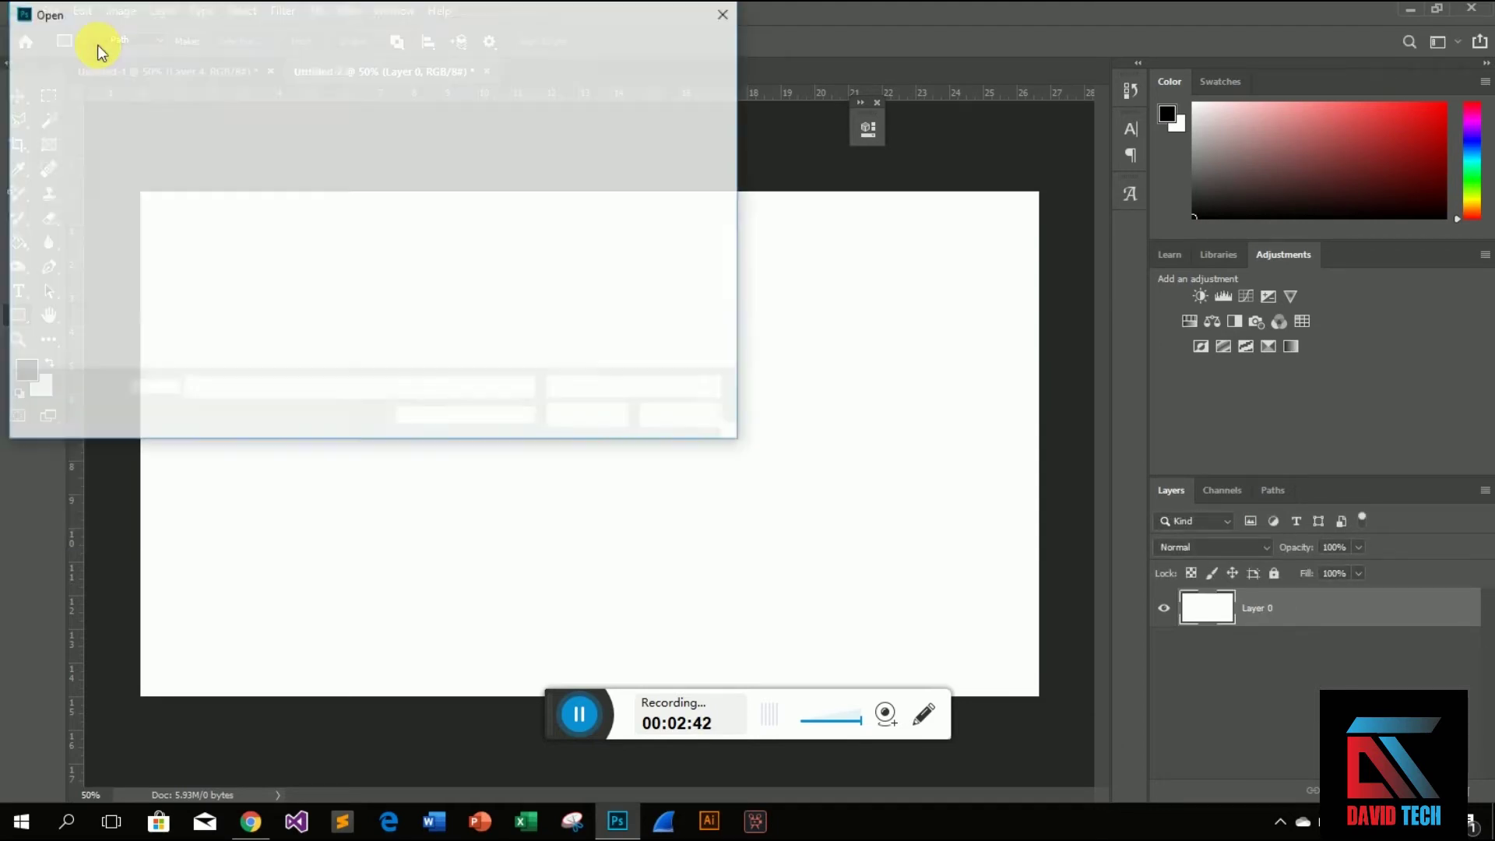
drag(725, 208, 725, 355)
click(426, 265)
click(586, 412)
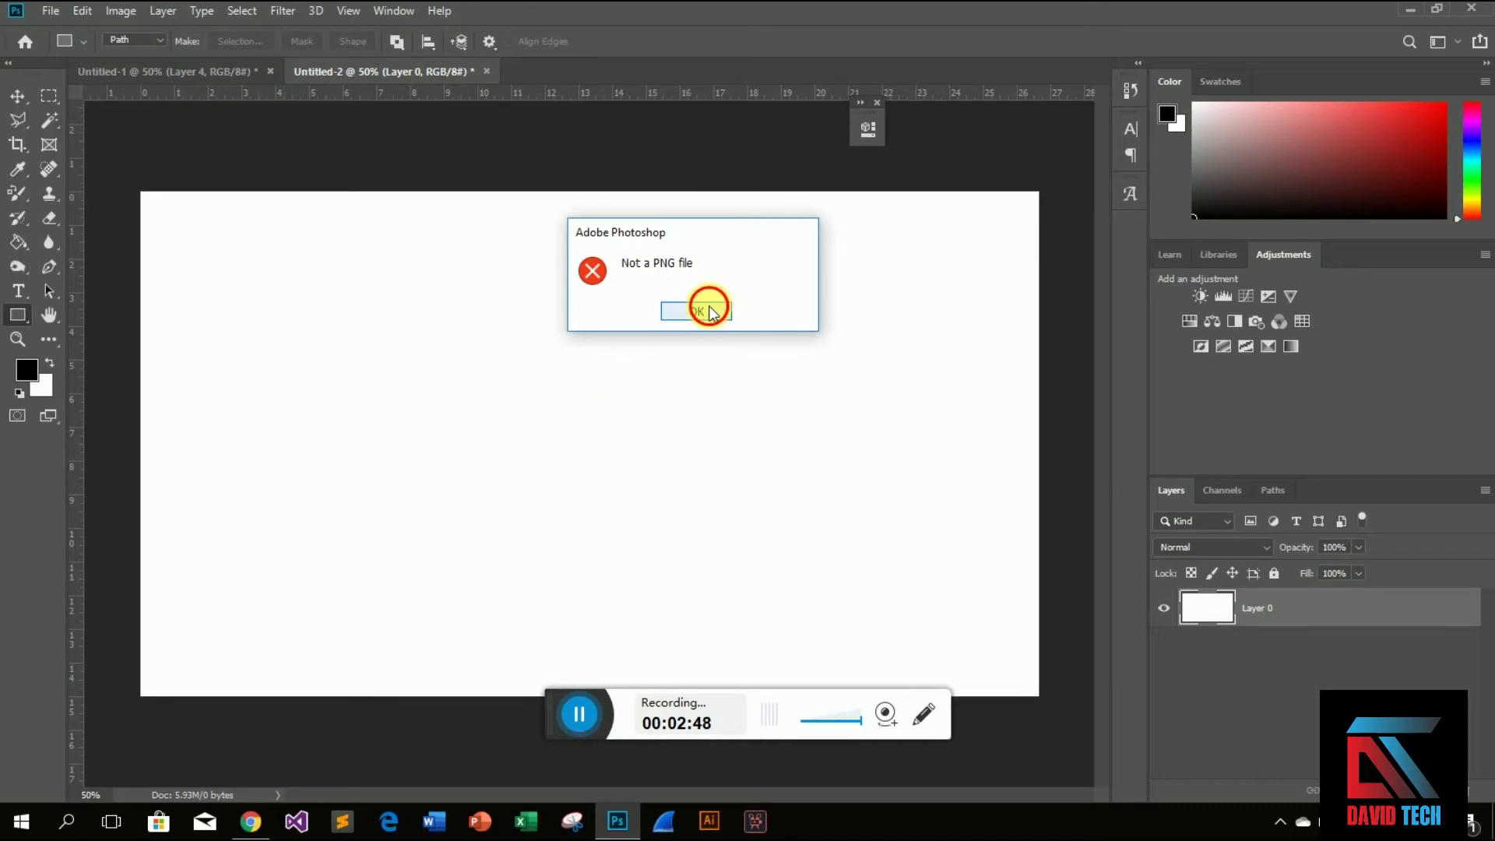
click(710, 311)
- Open the tree logo image 26674395.jpg as its own document
click(51, 11)
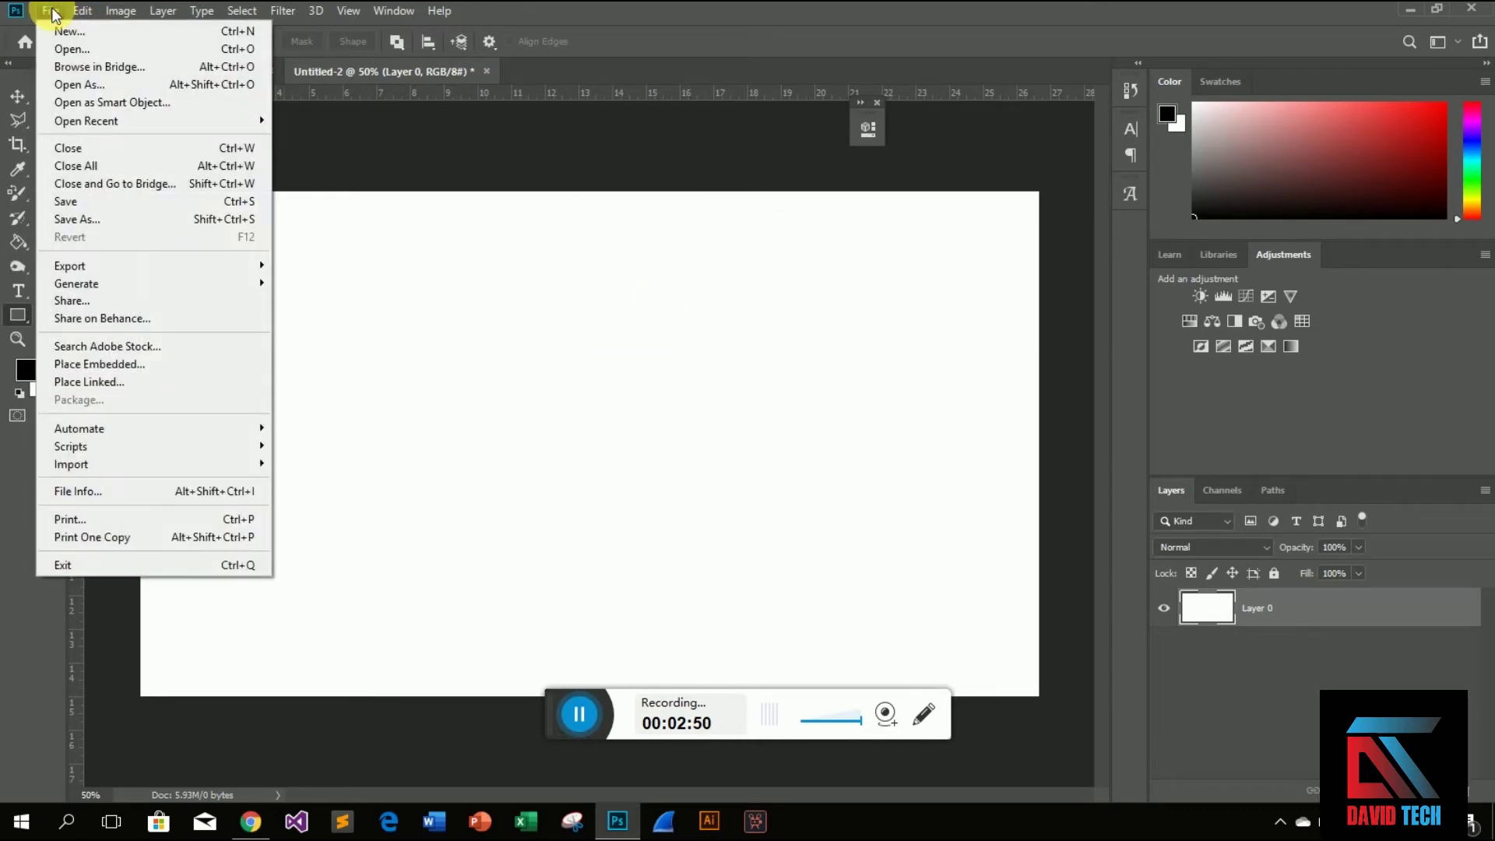
click(65, 46)
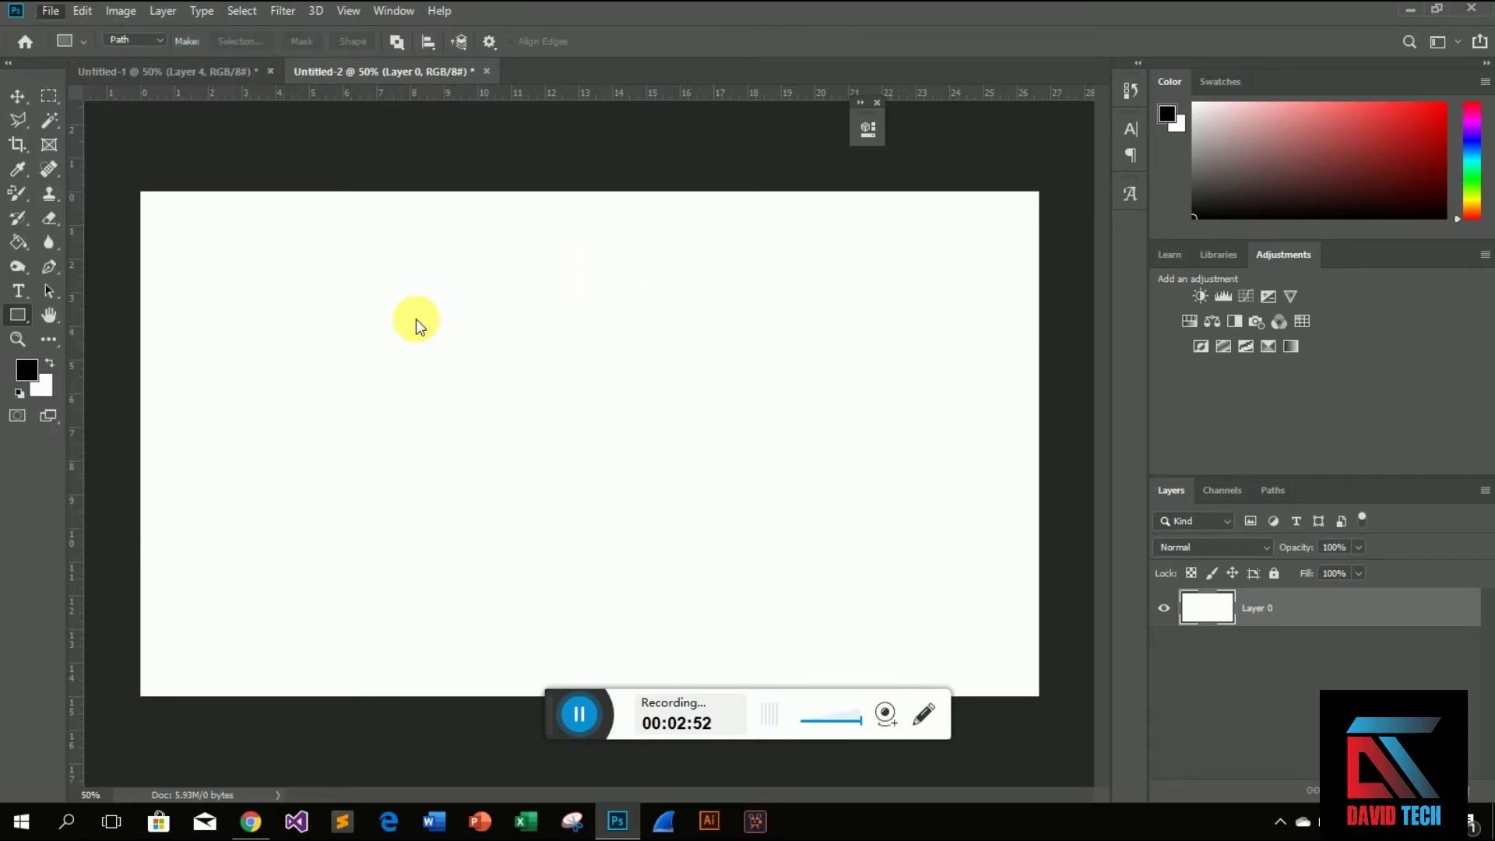
scroll(582, 305, down, 5)
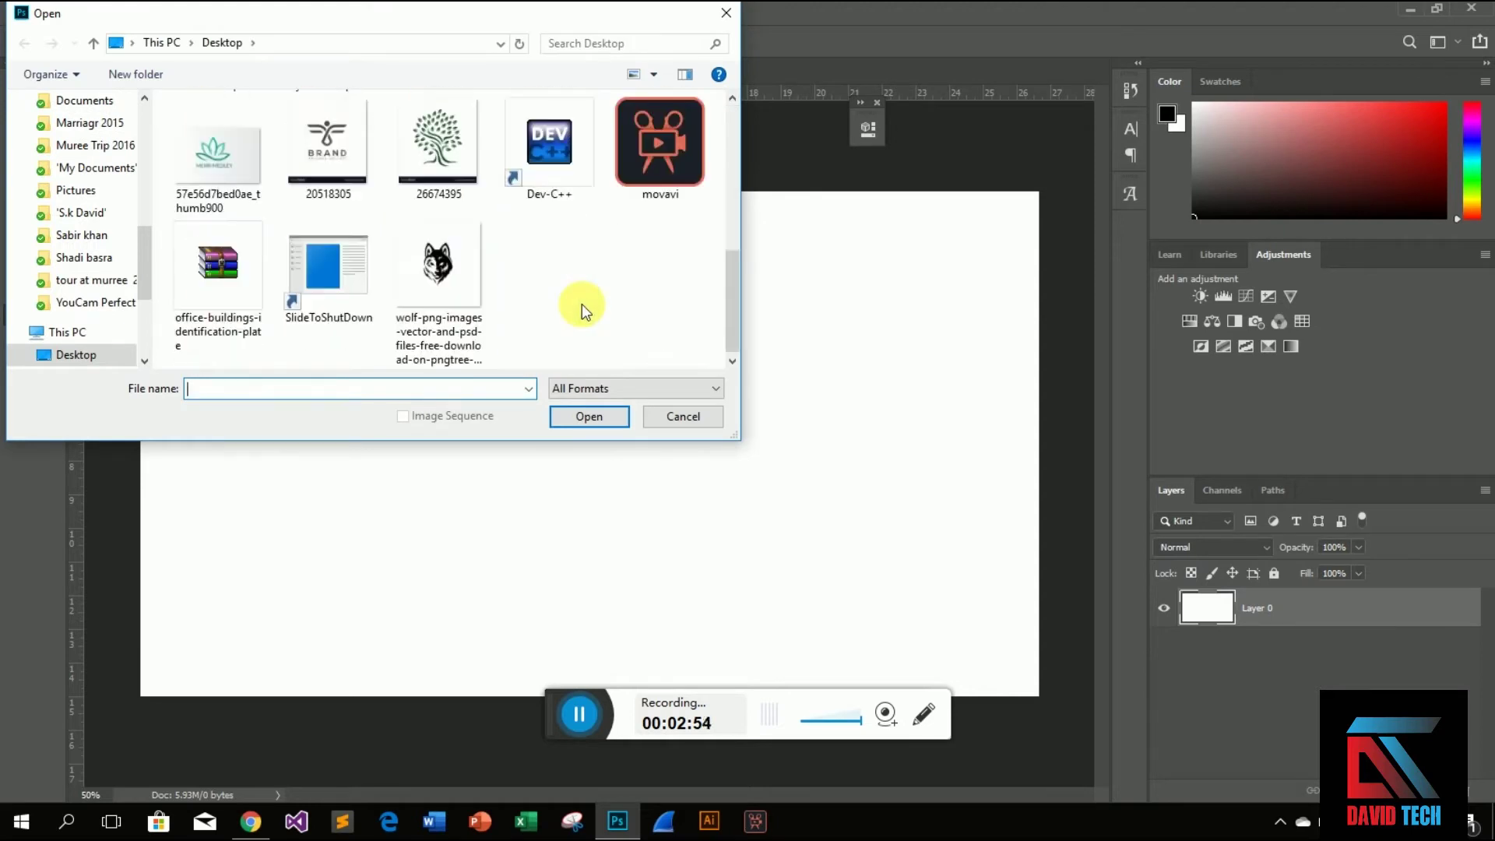
click(436, 152)
click(604, 419)
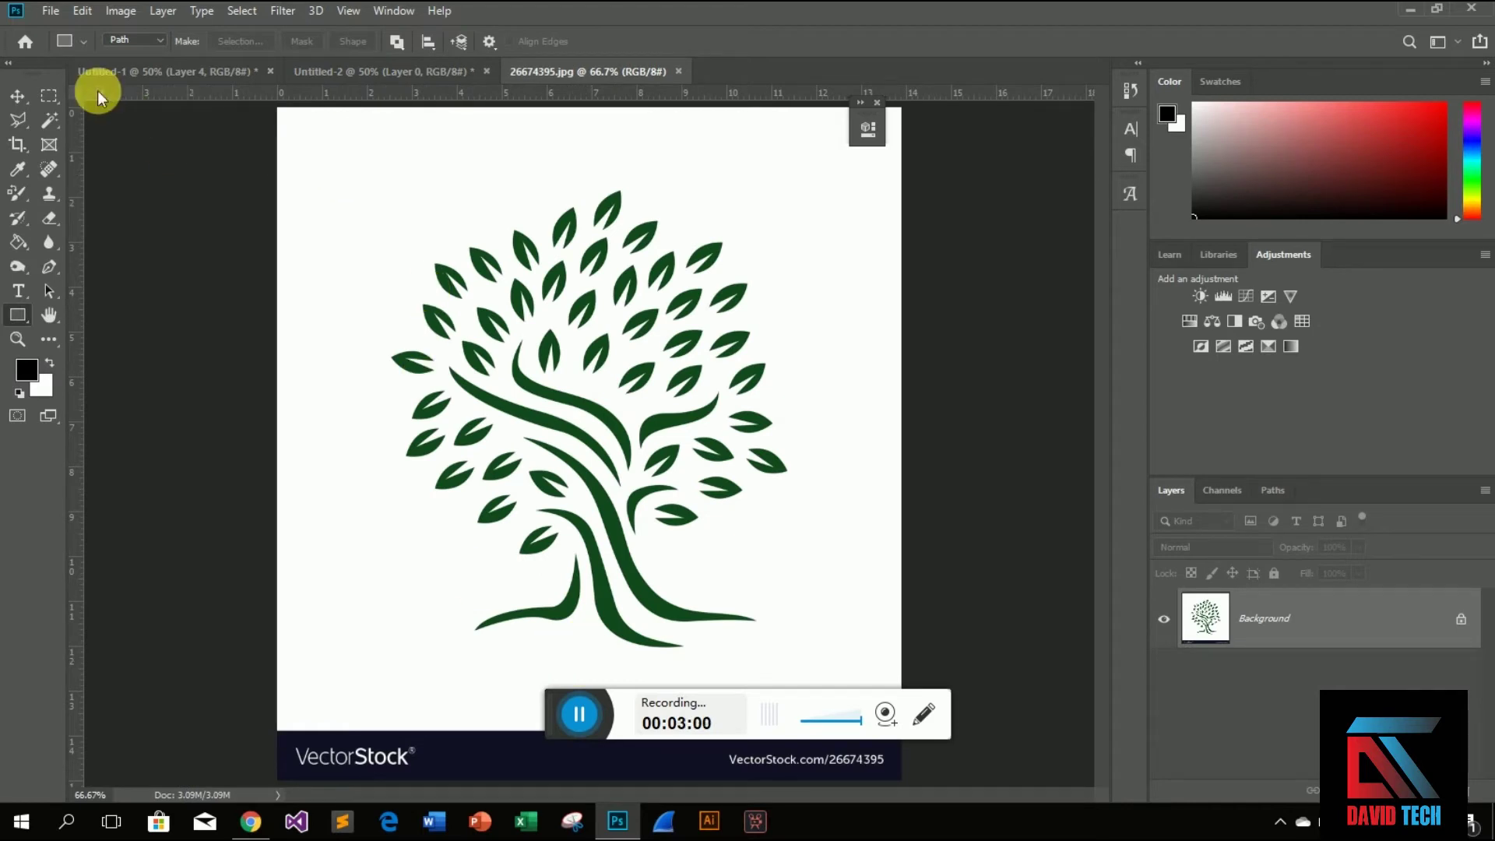
- Paint-bucket the tree logo's white background black and marquee-select around the tree
click(51, 94)
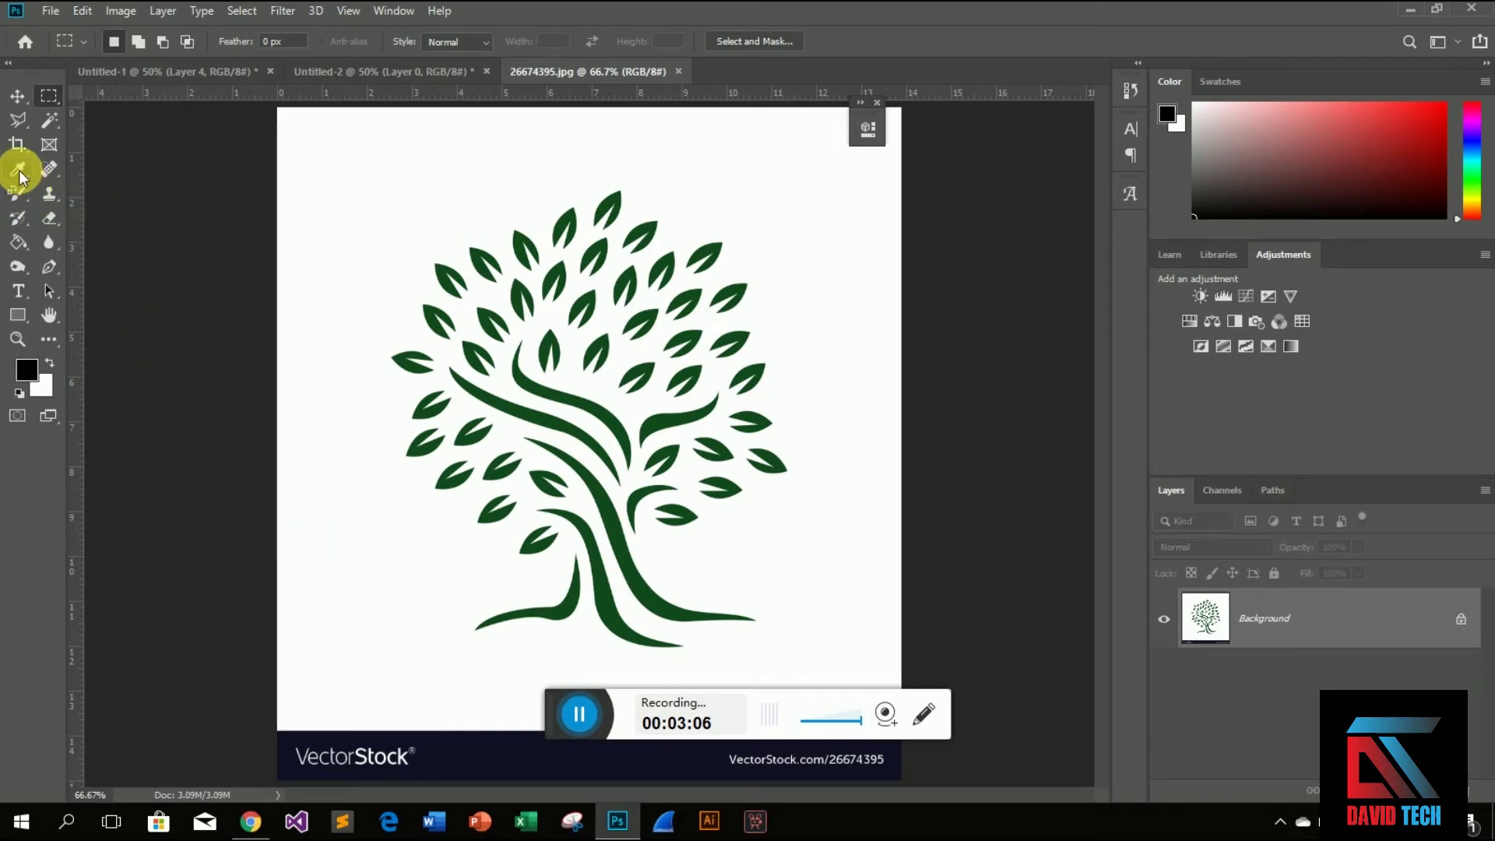
click(18, 242)
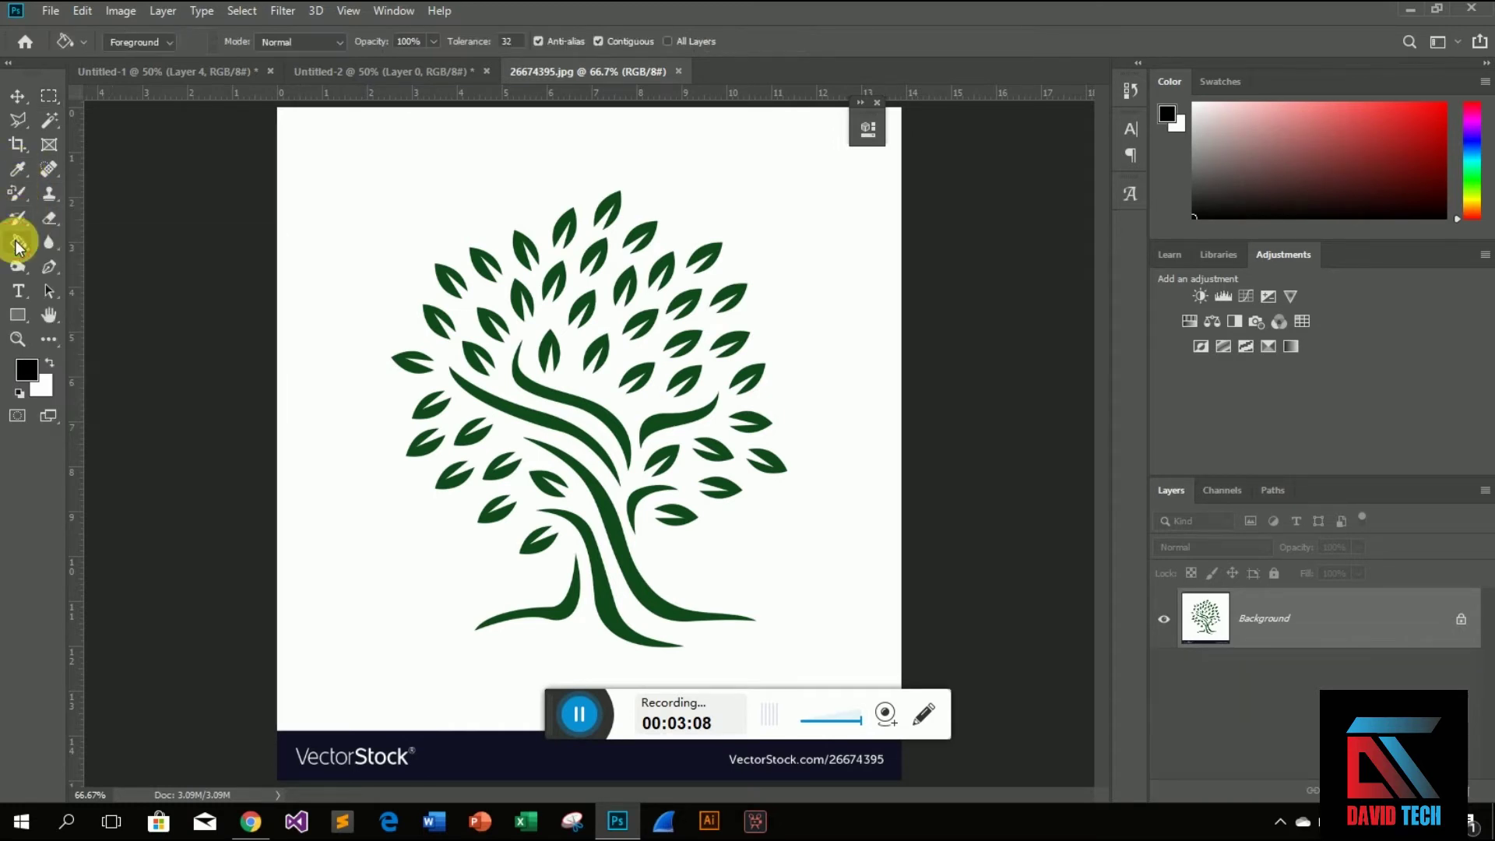
click(333, 244)
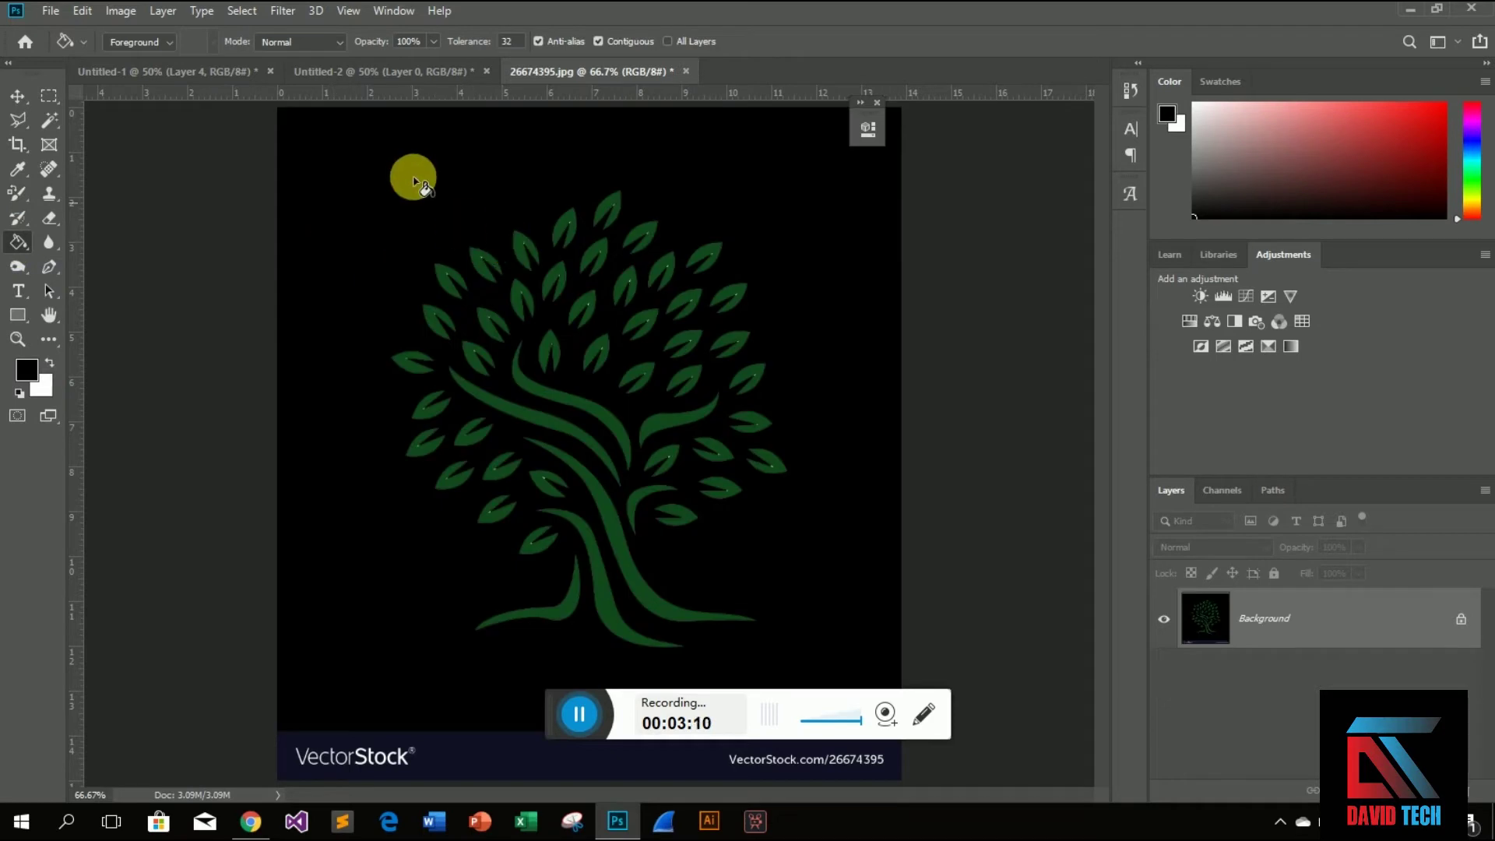
mouse_move(335, 148)
mouse_down()
mouse_move(825, 675)
mouse_move(842, 669)
mouse_up()
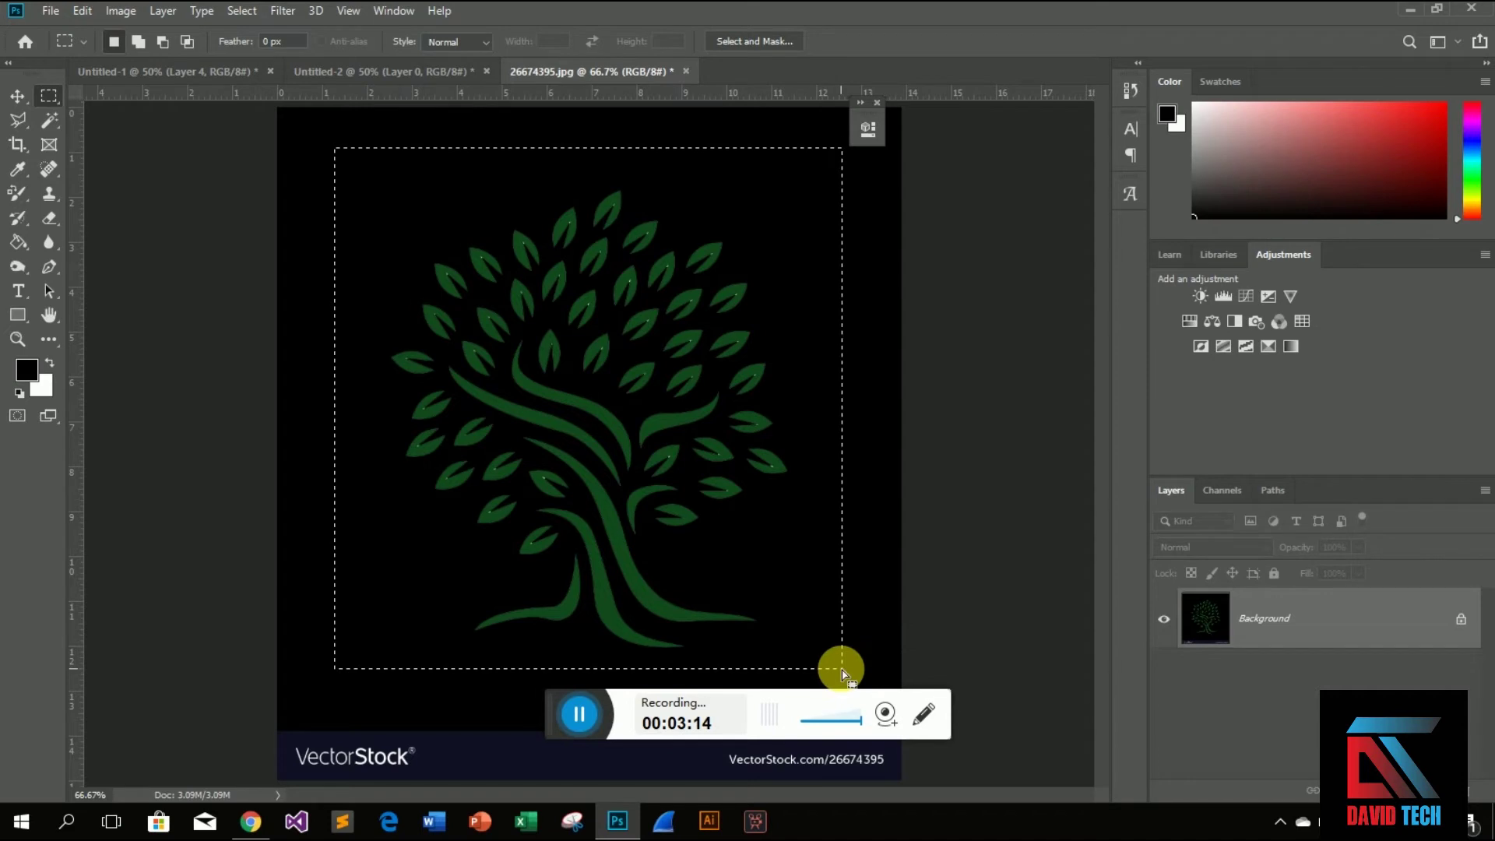
- Unlock the tree image's background as Layer 0 and return to the grid document
right_click(752, 530)
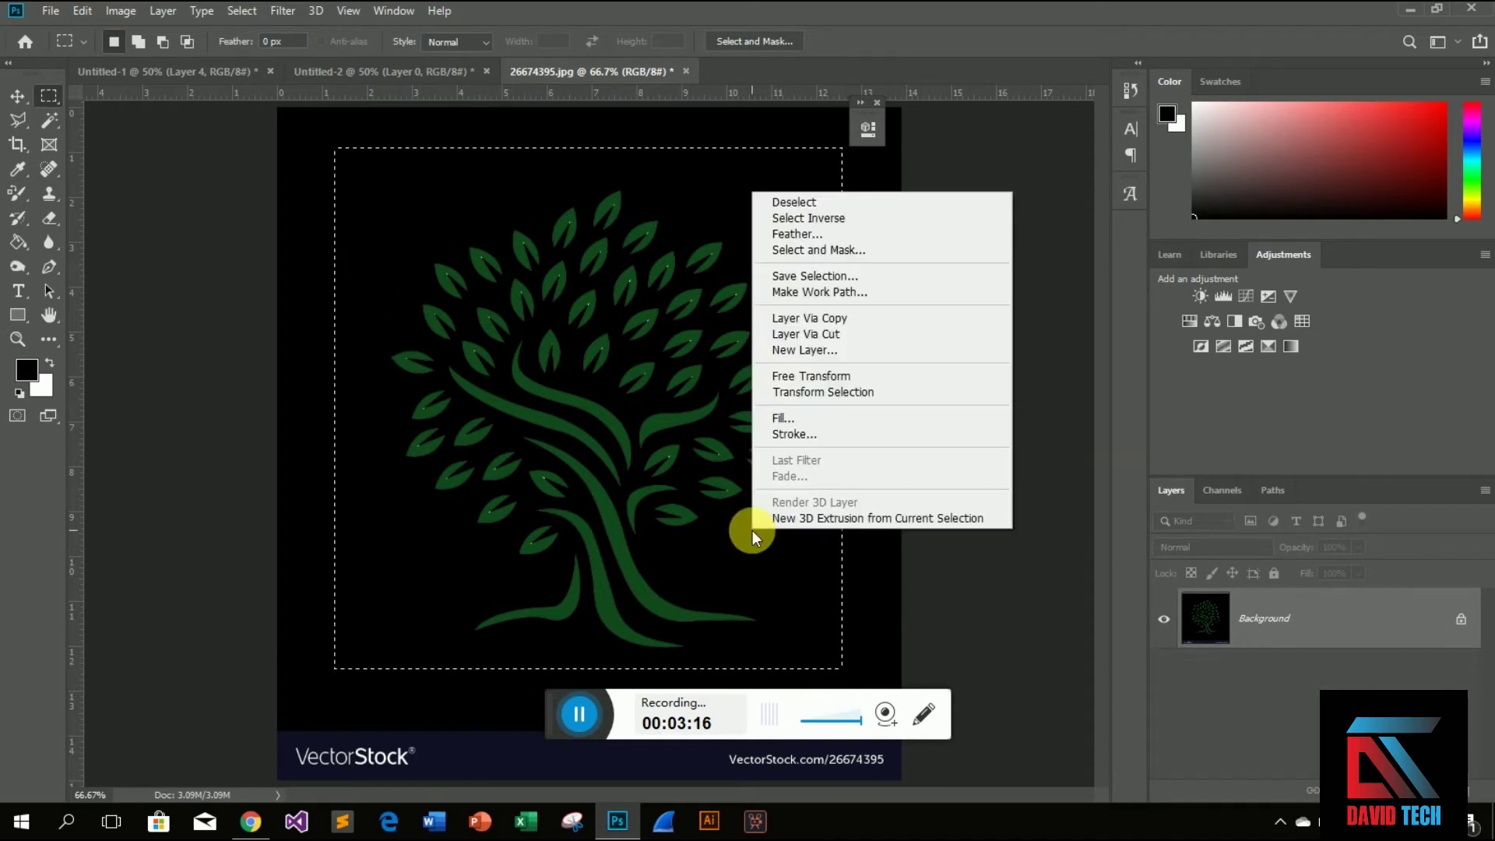
click(1200, 647)
double_click(1240, 623)
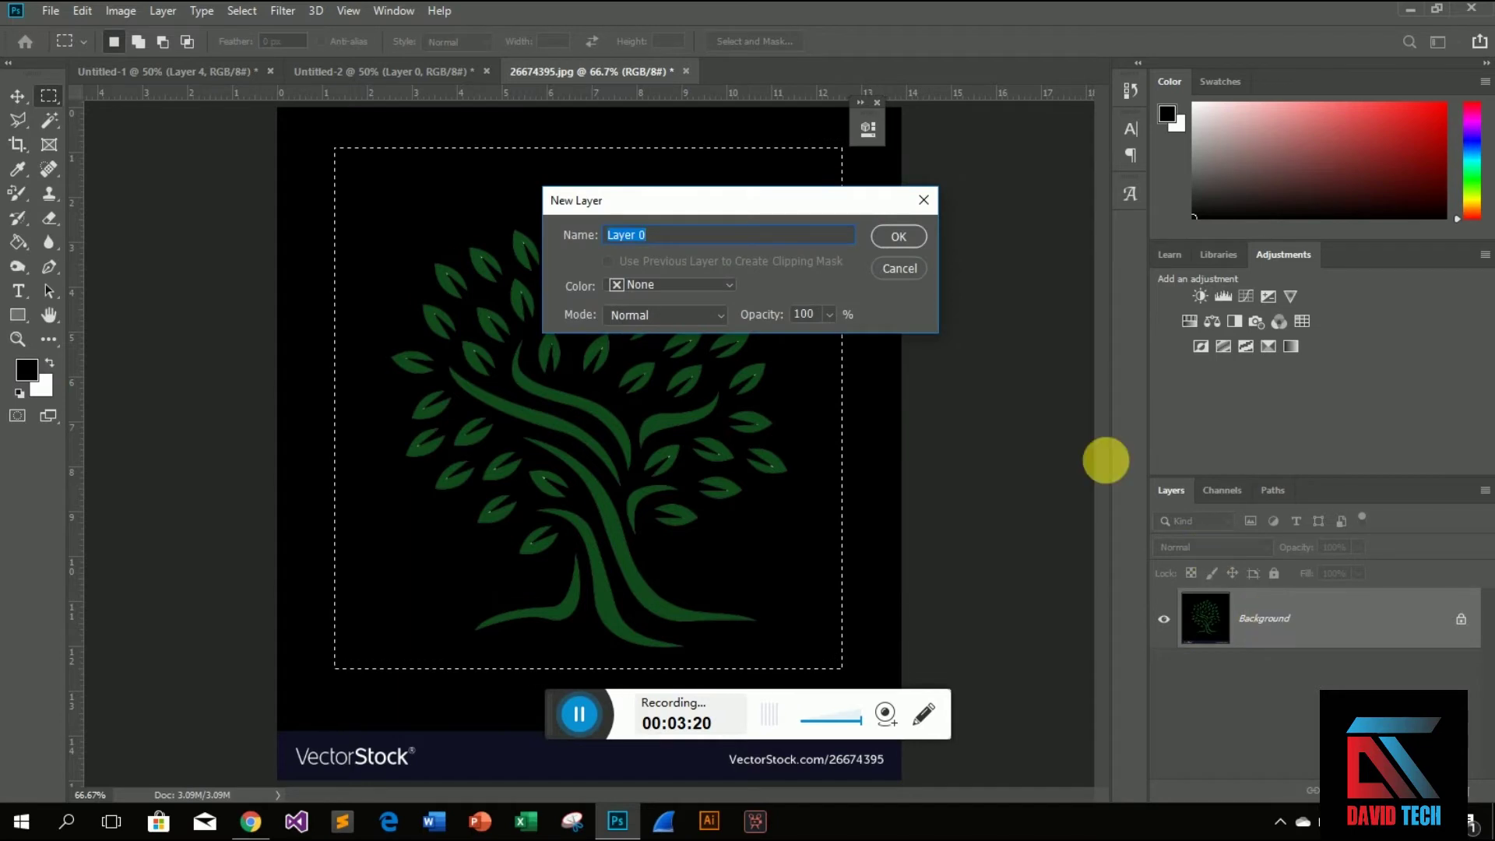
click(896, 235)
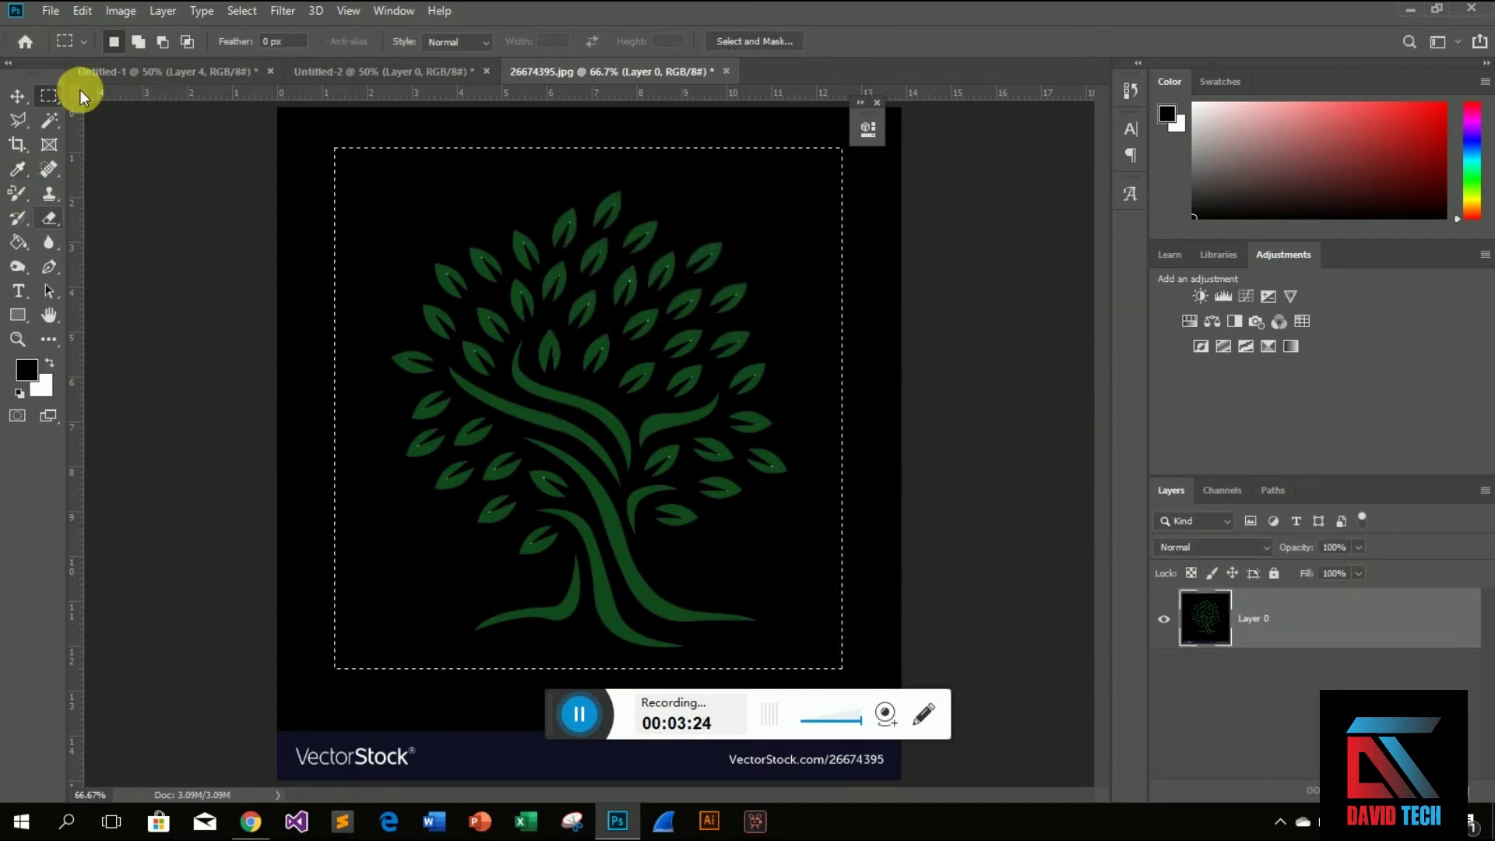
click(181, 70)
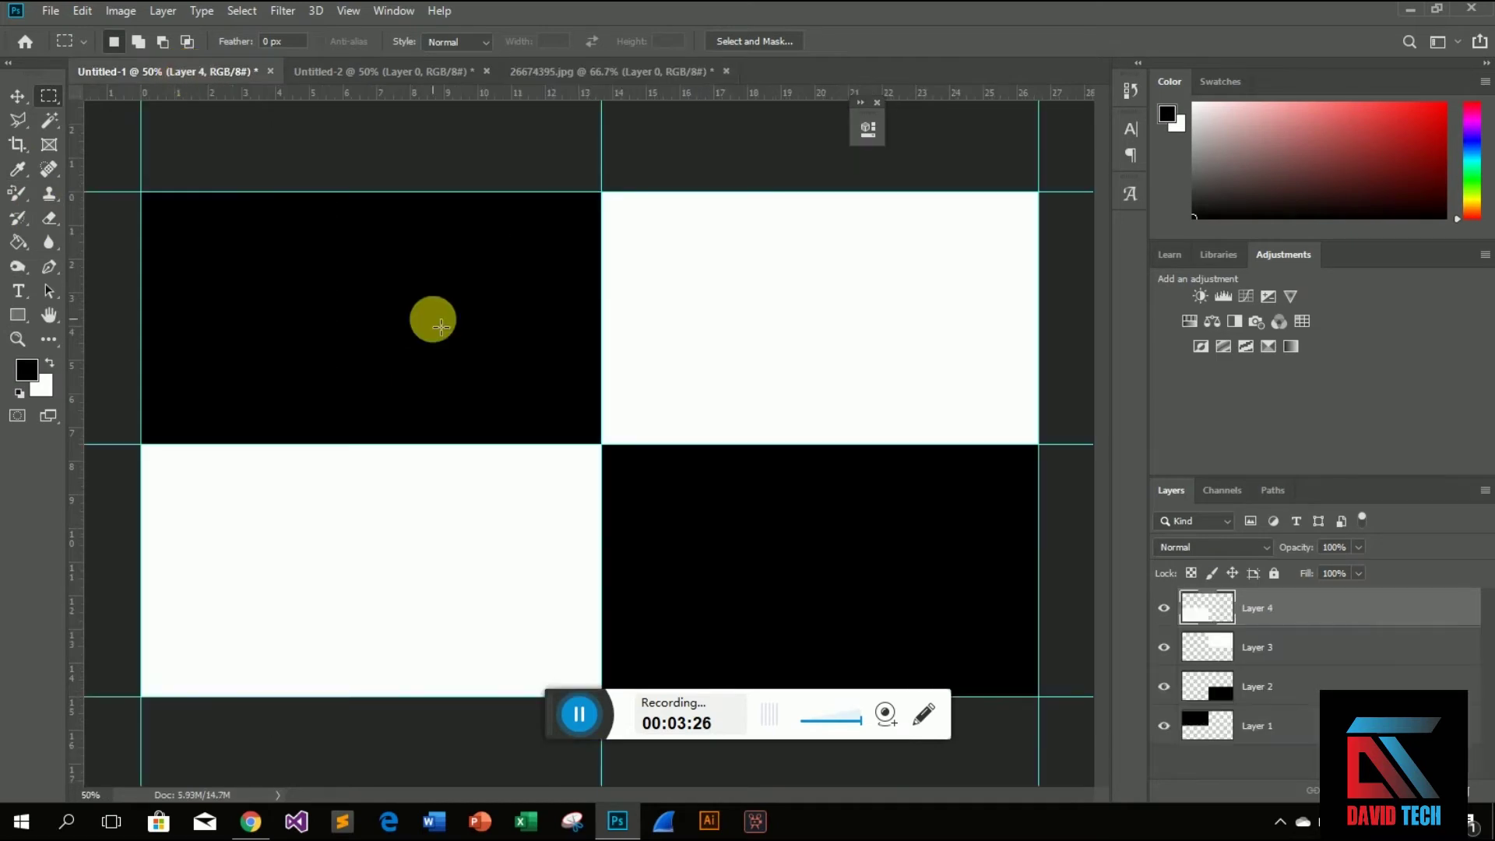
- Paste the tree logo, move it into the lower-right quadrant and scale it down
key(ctrl+v)
key(ctrl+t)
drag(657, 336, 876, 443)
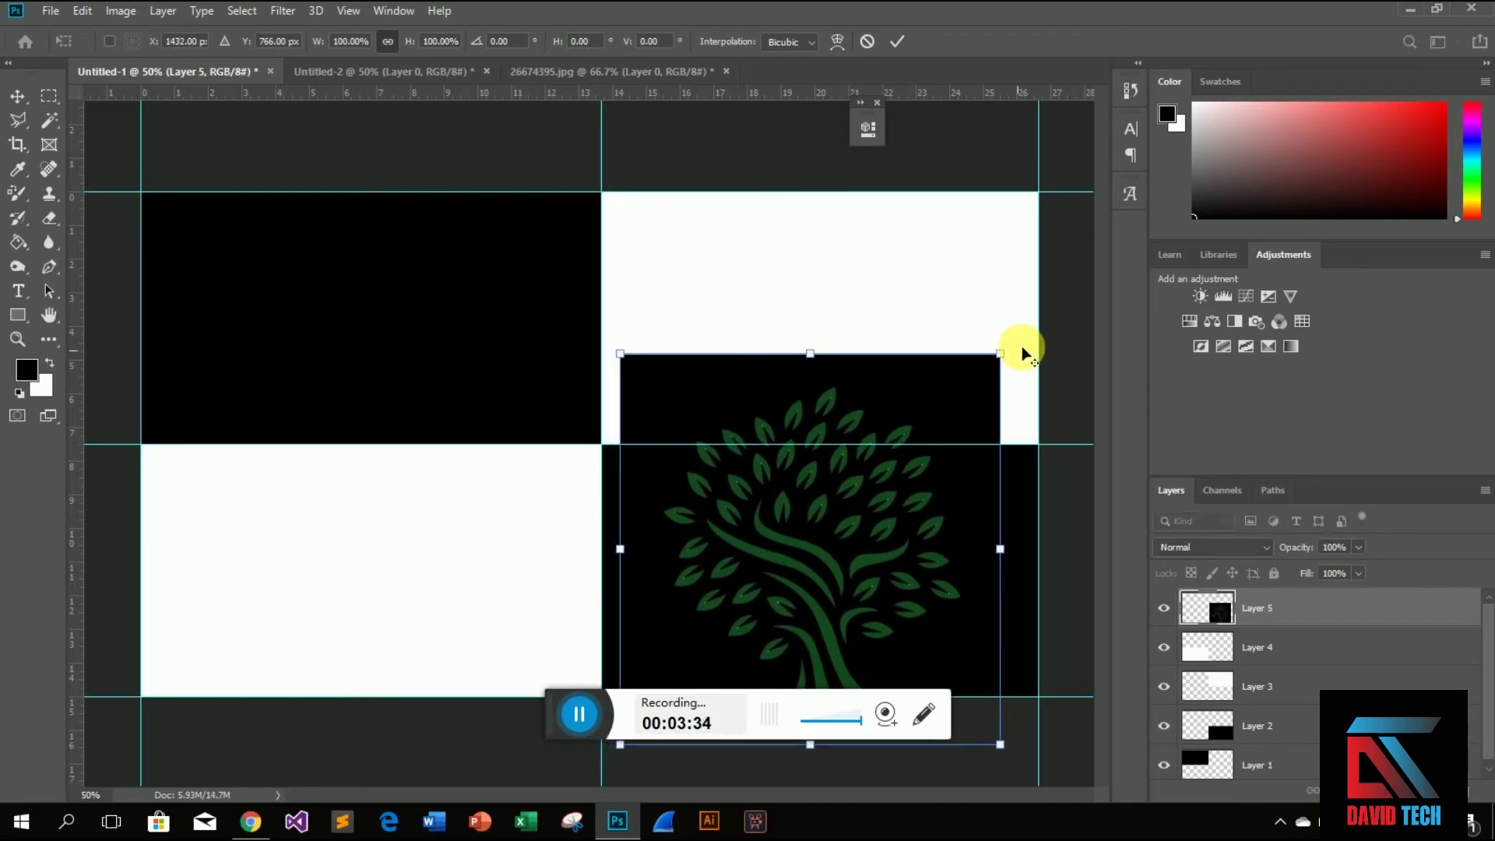
drag(1001, 355, 946, 444)
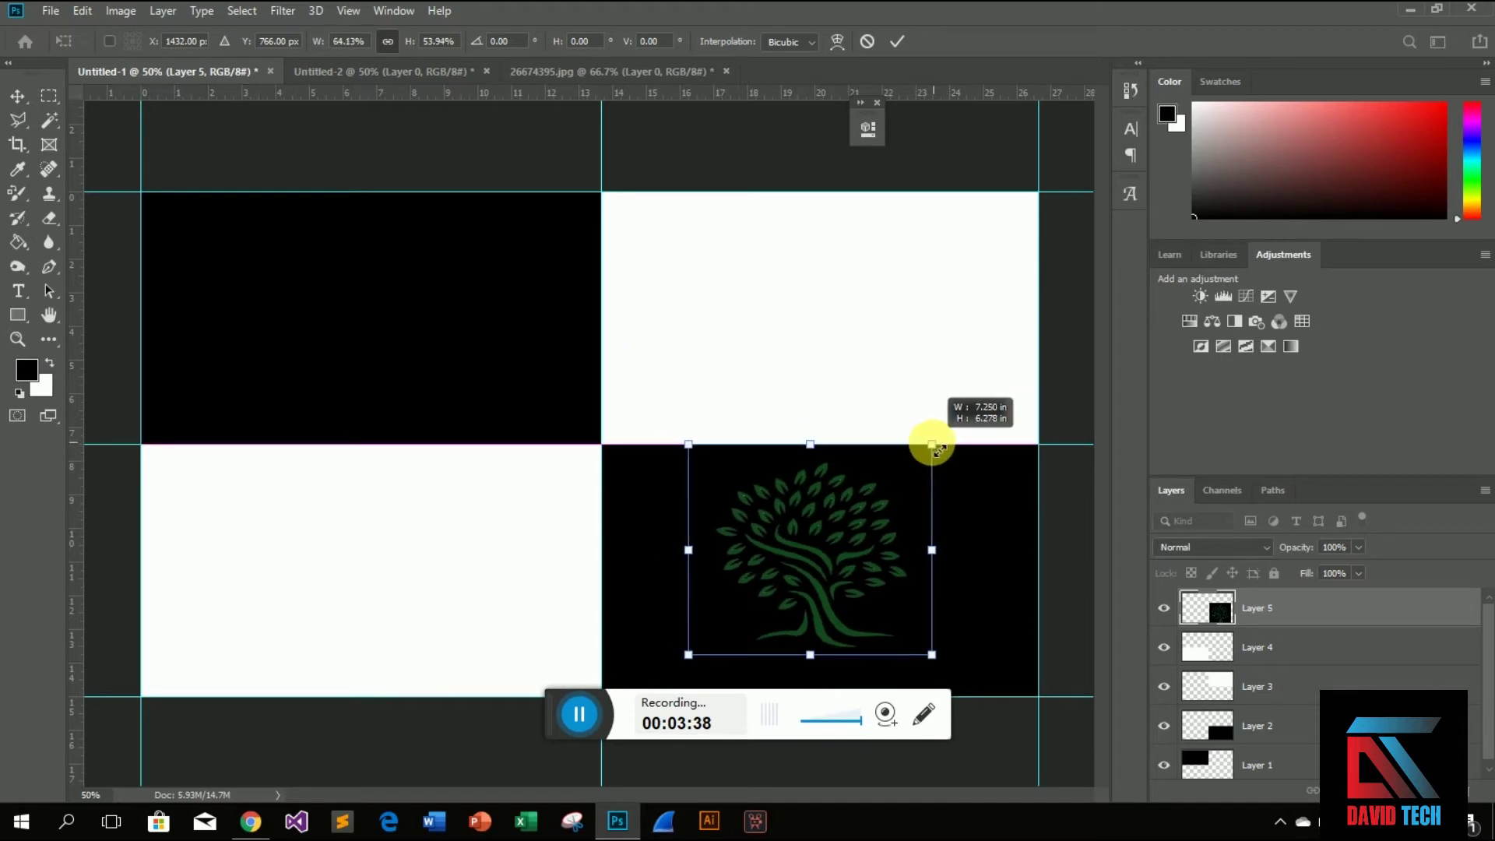
drag(946, 444, 931, 444)
key(m)
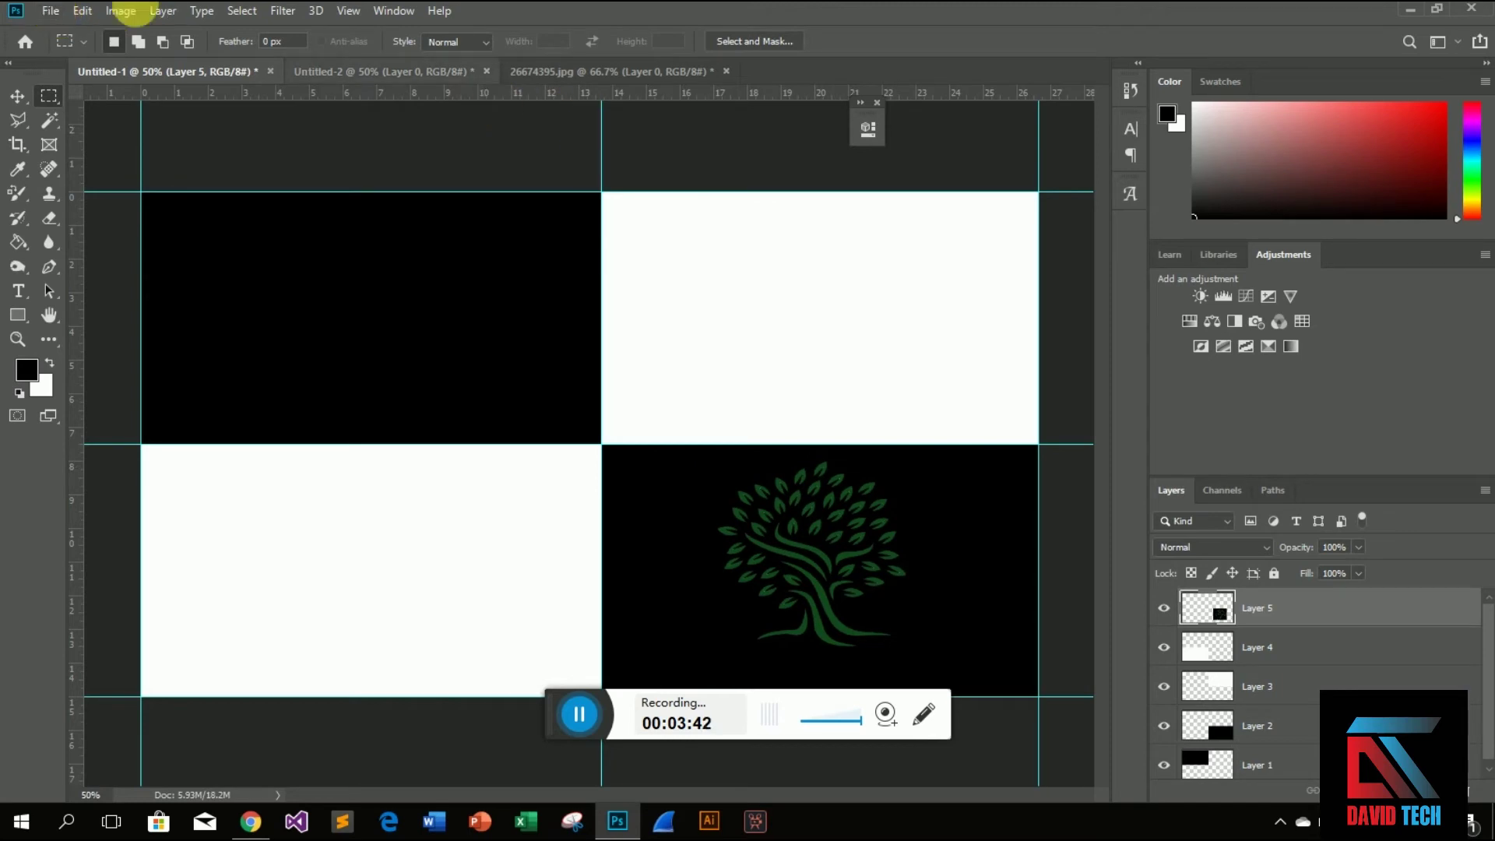
click(50, 11)
mouse_move(82, 11)
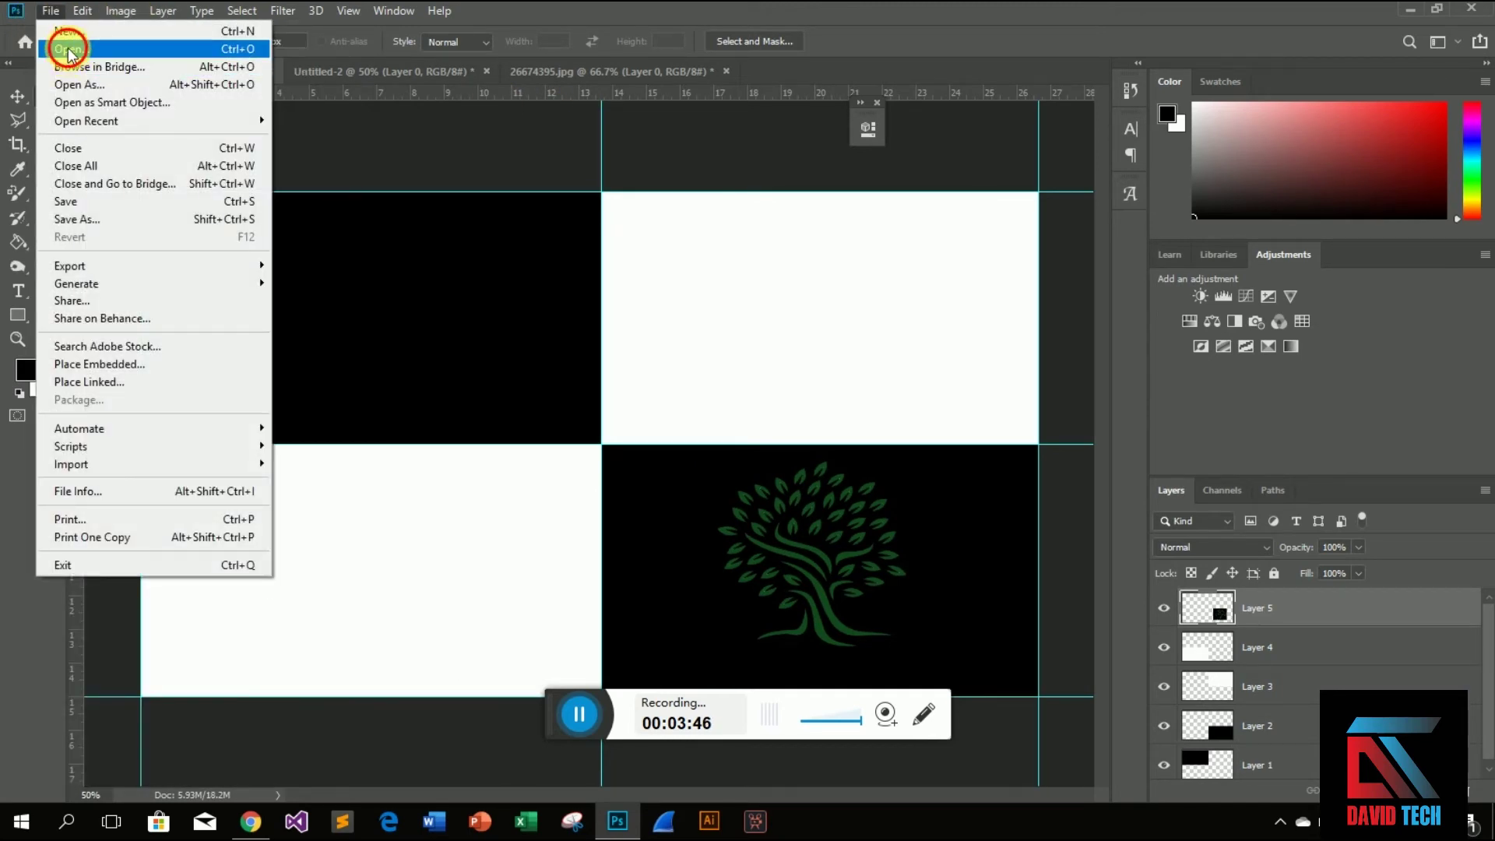
- Open 20518305.jpg, the BRAND wings logo, from the Desktop
click(68, 51)
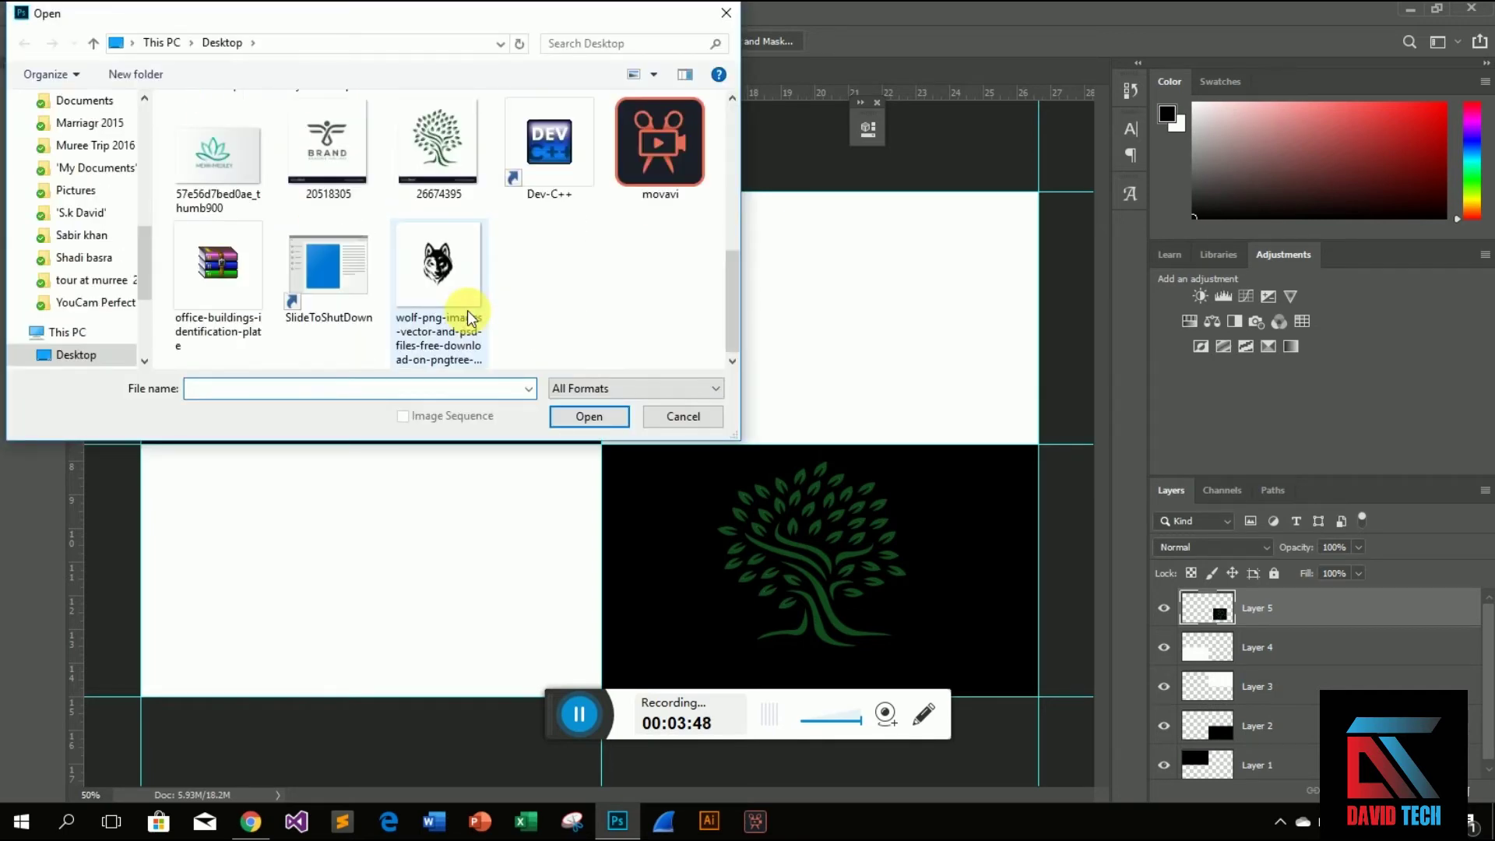
click(331, 137)
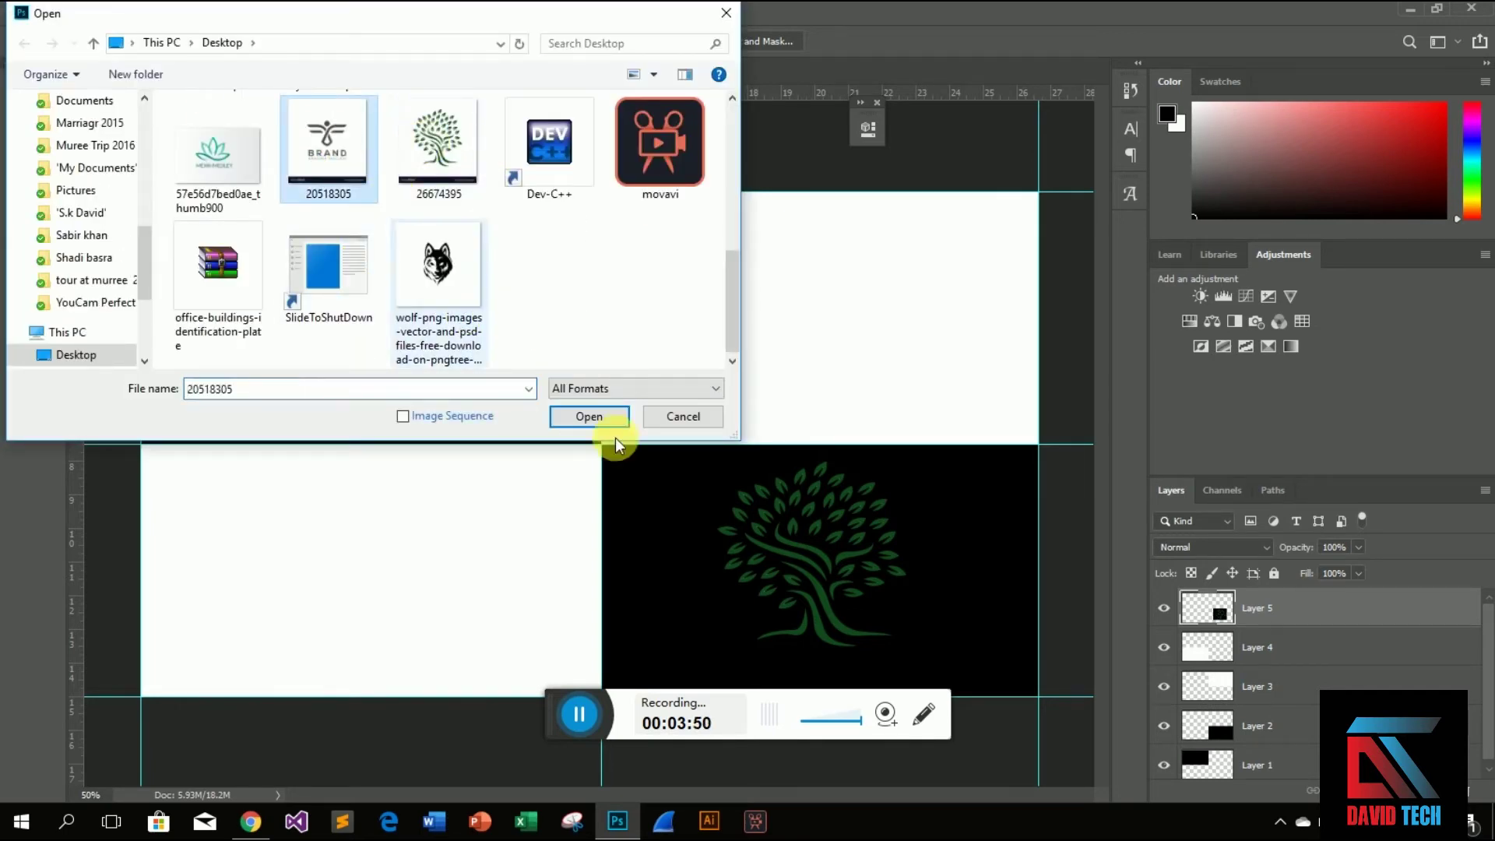
click(592, 414)
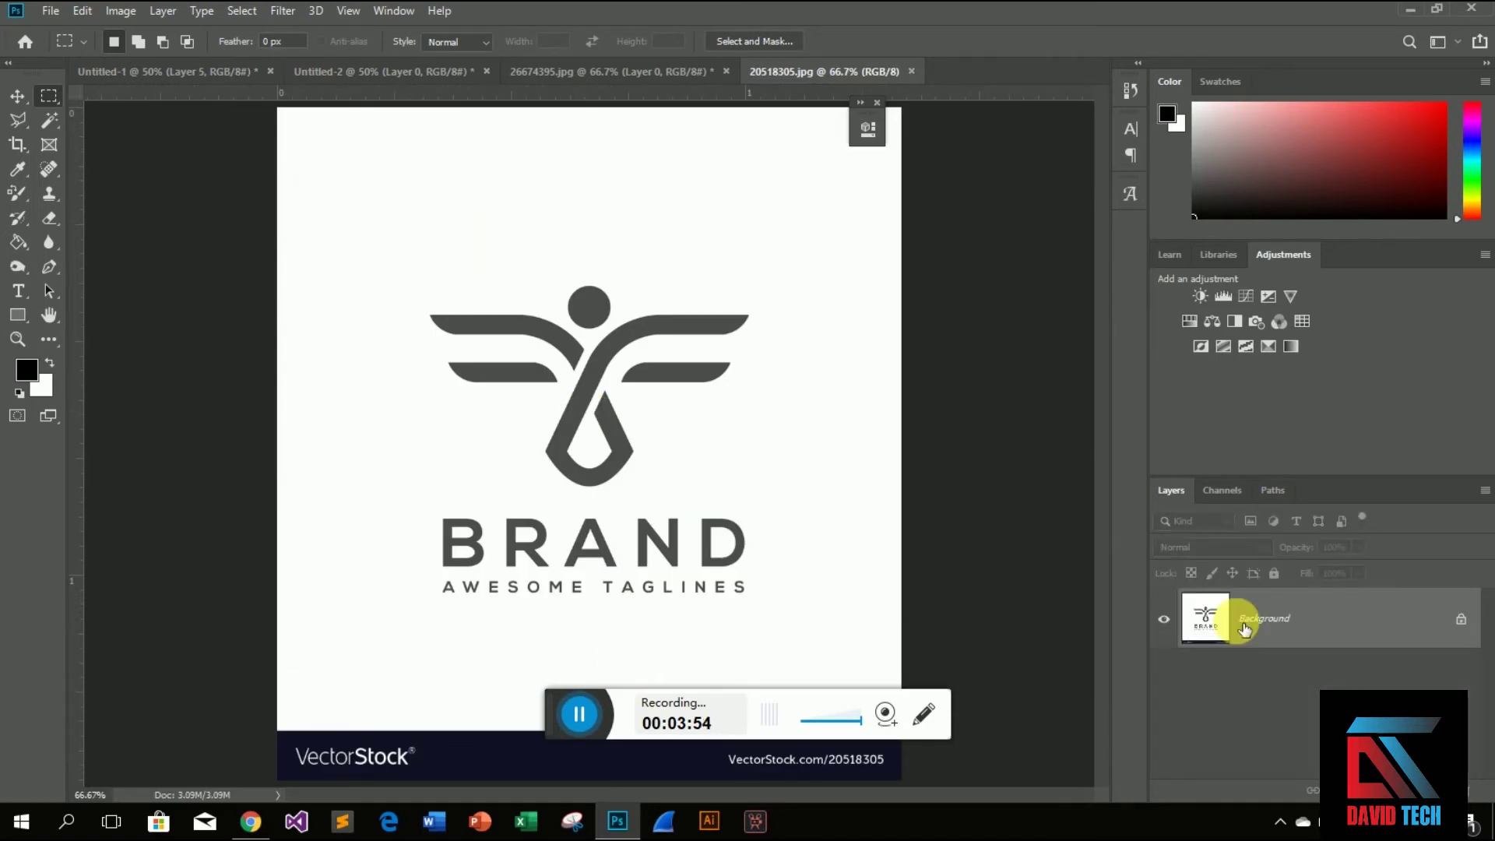
- Convert the Background to Layer 0 and marquee-select the whole BRAND logo
double_click(1244, 629)
click(899, 238)
drag(366, 188, 811, 647)
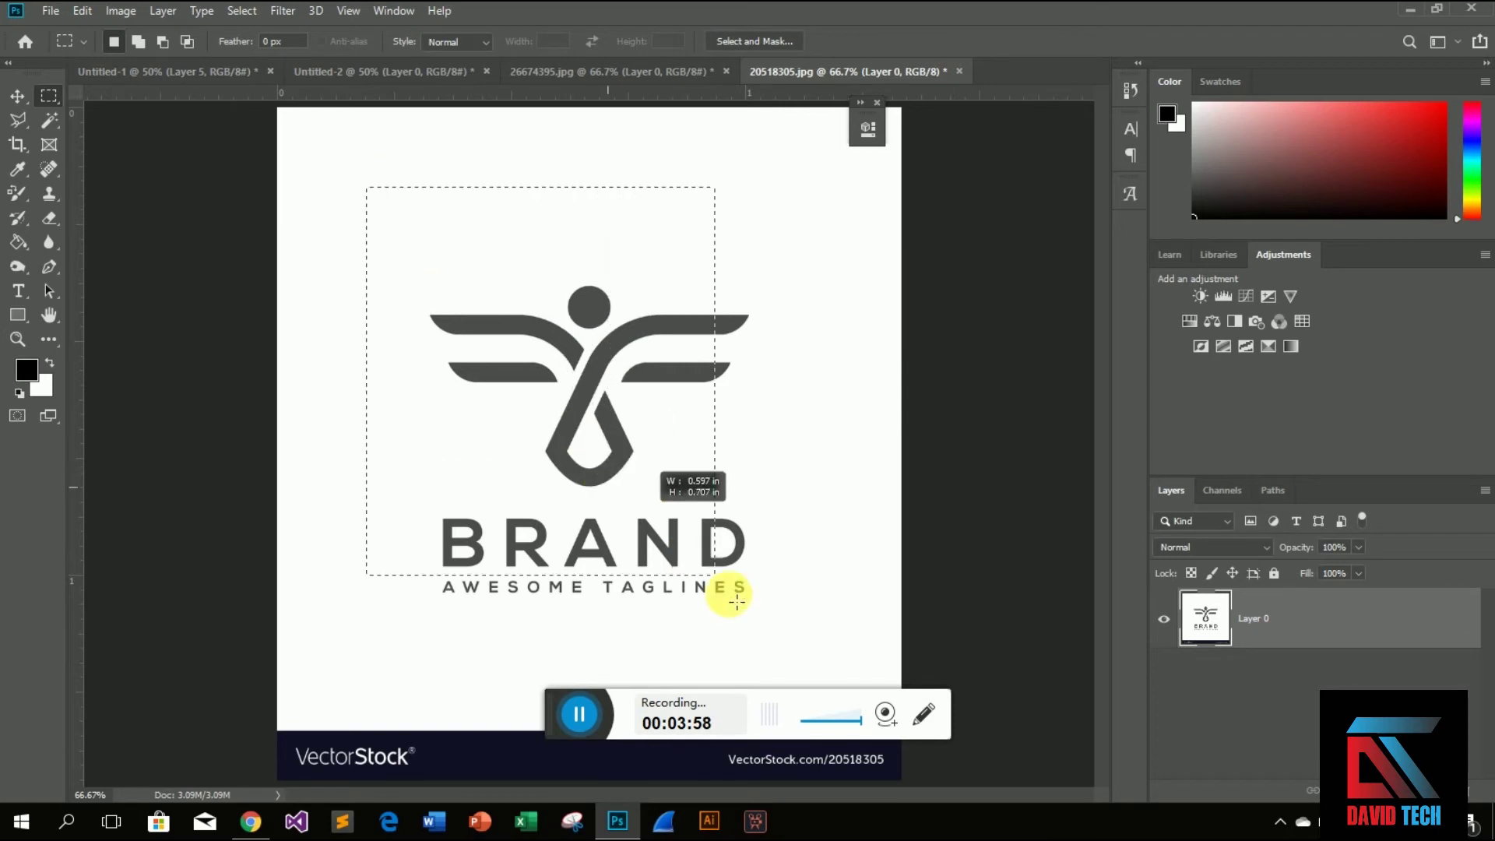
drag(819, 654, 817, 651)
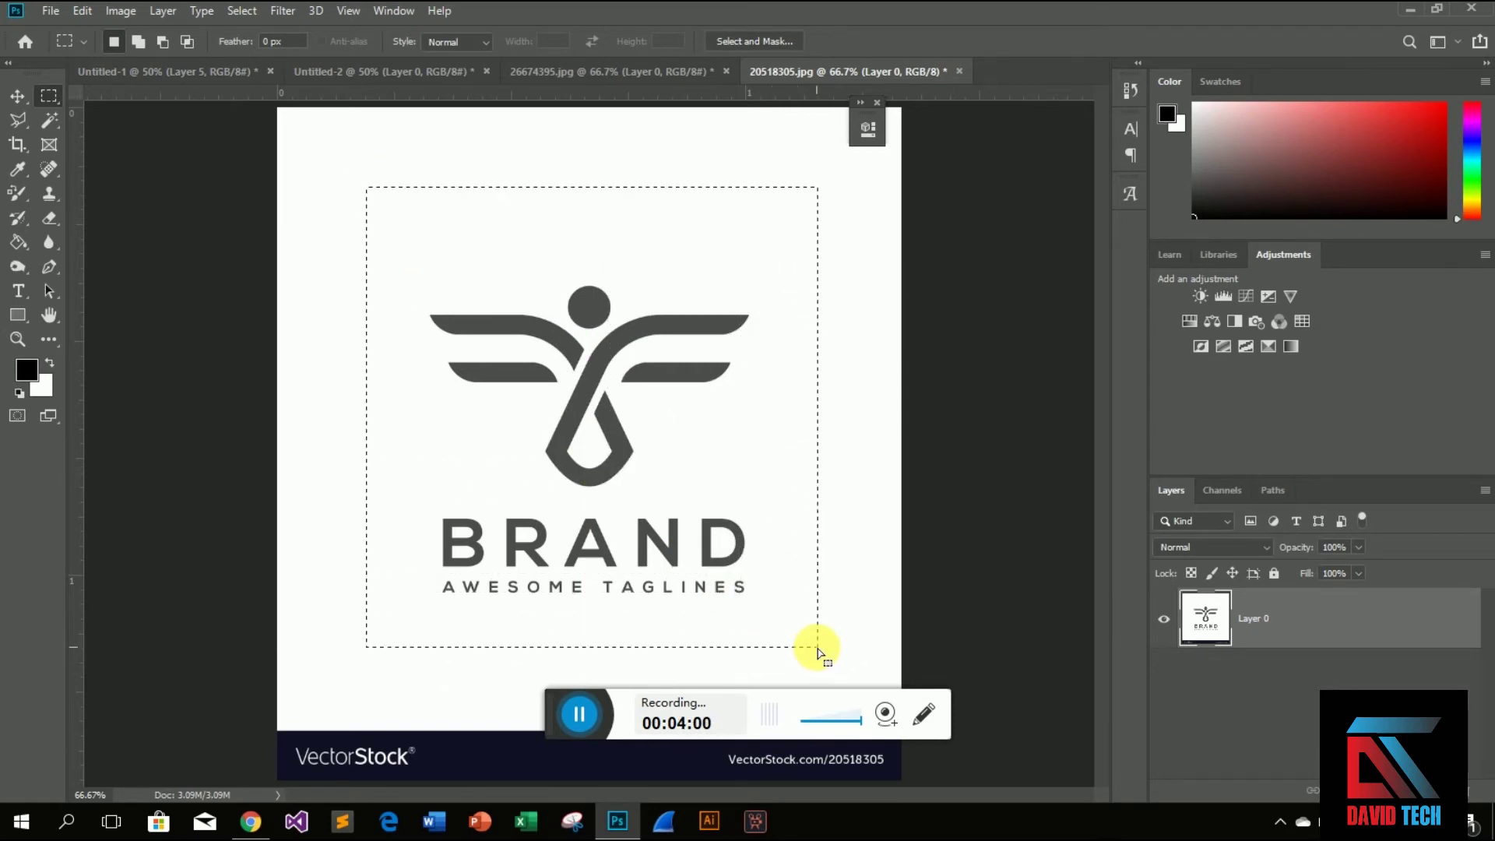
- Paste the BRAND logo into Untitled-1, shrunk into the top-right white quadrant
click(152, 71)
key(ctrl+v)
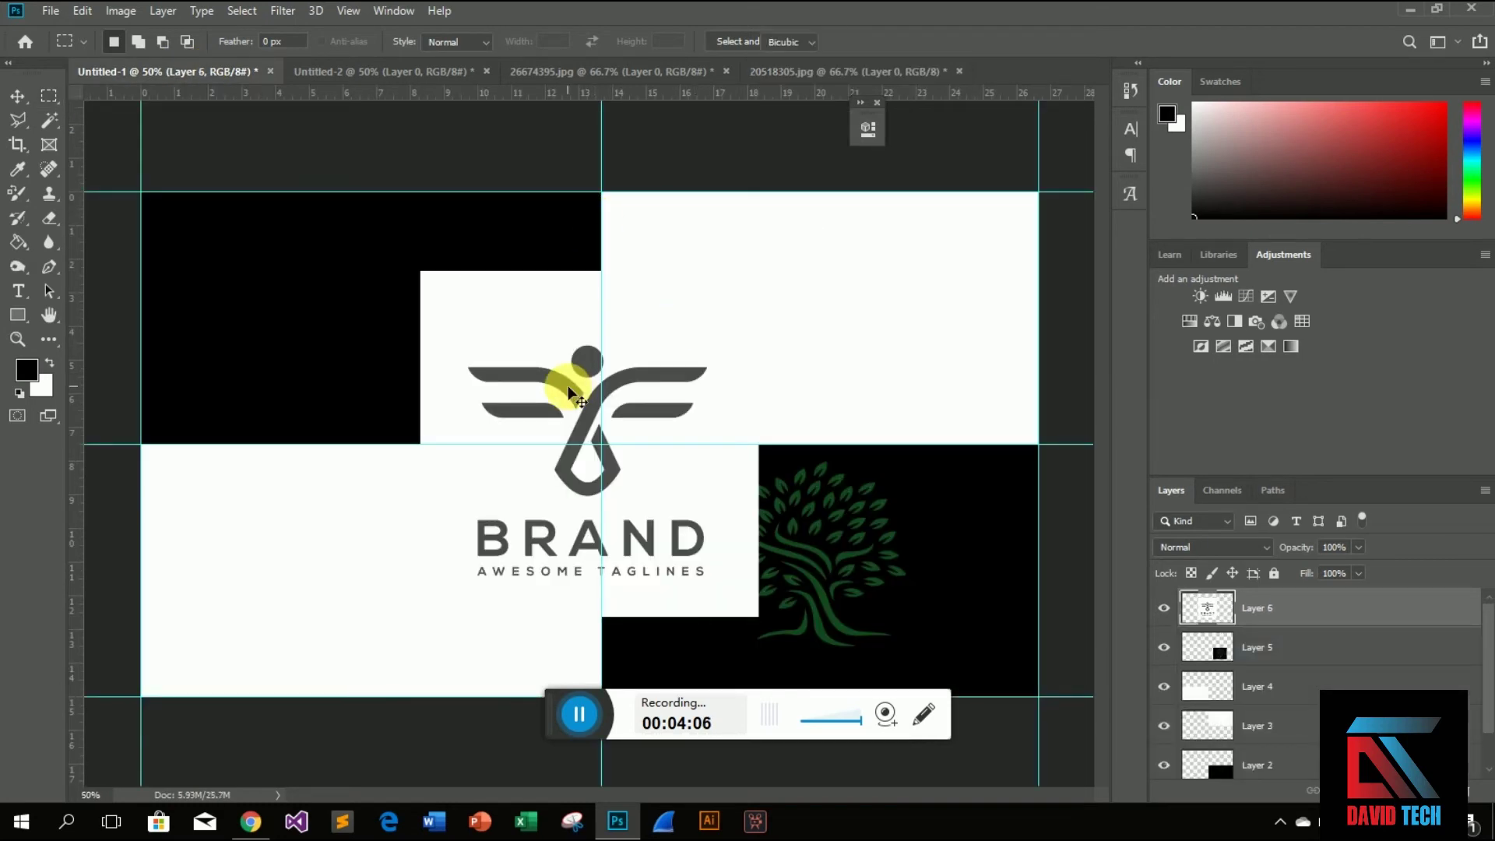
key(ctrl+t)
drag(571, 381, 791, 252)
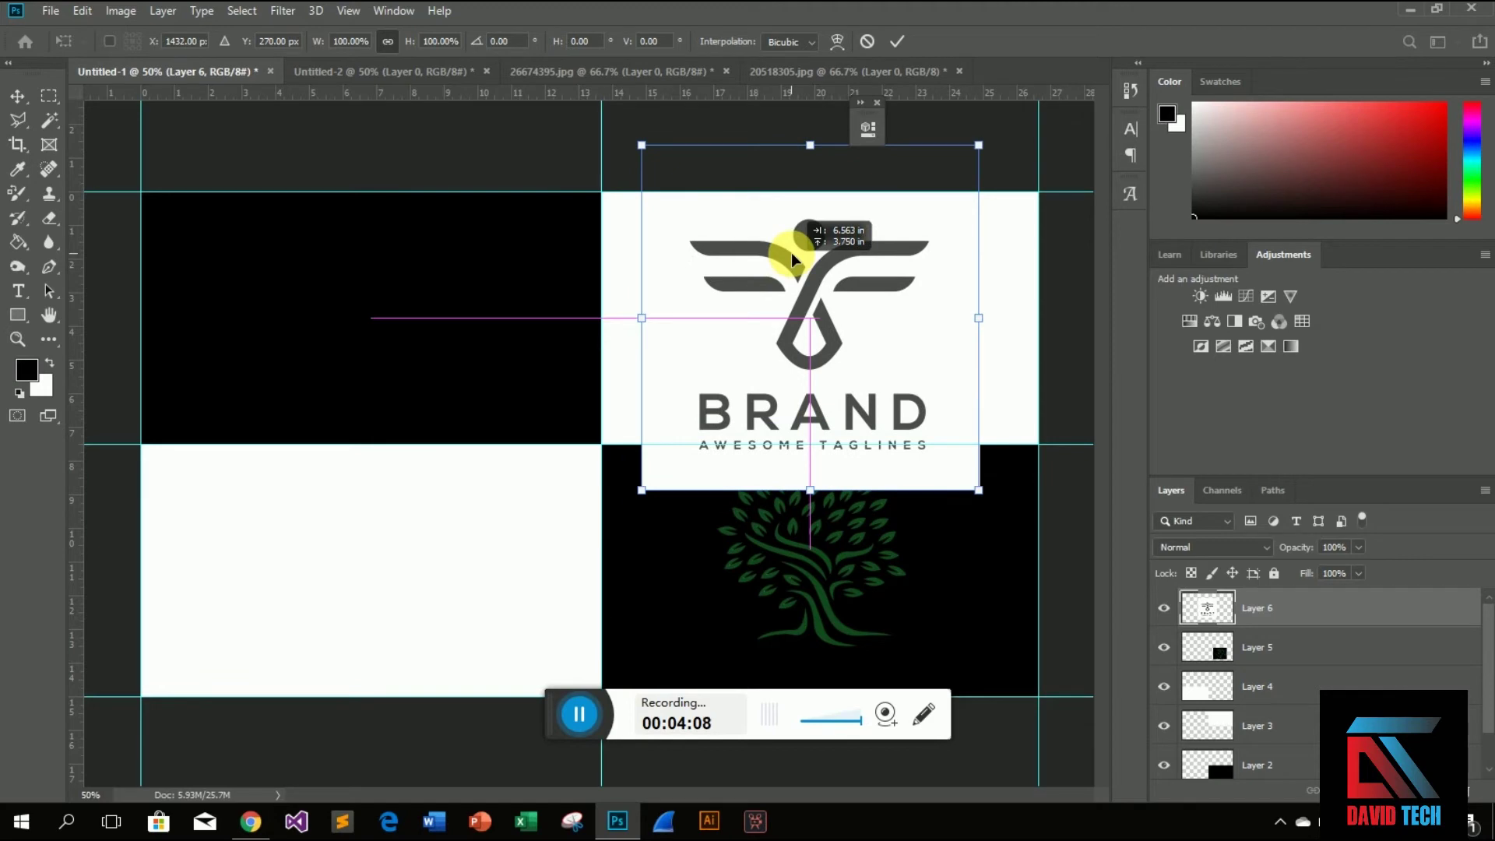
drag(979, 145, 931, 191)
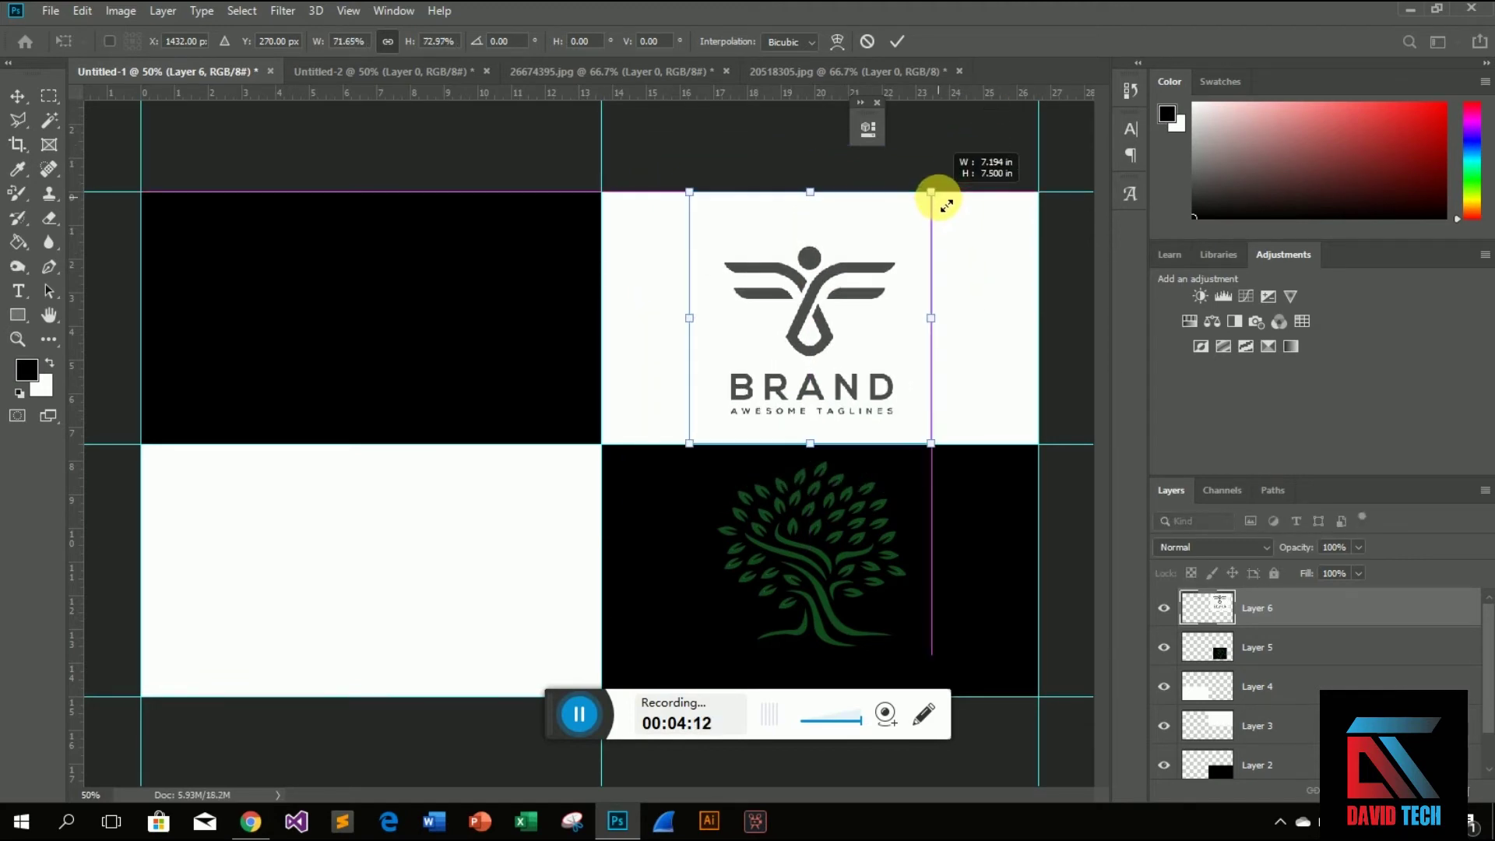
key(m)
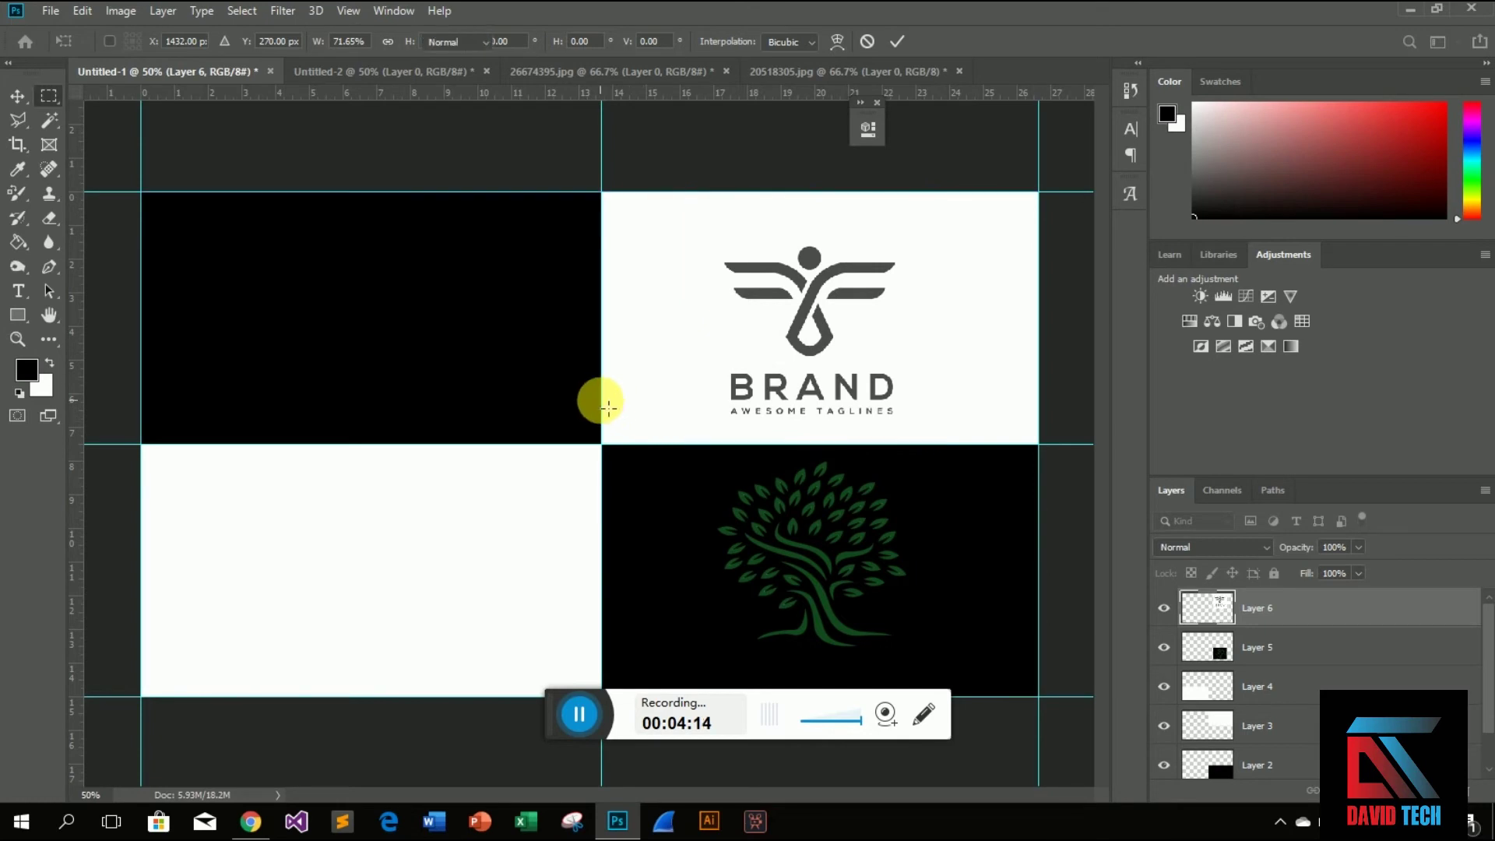
click(50, 11)
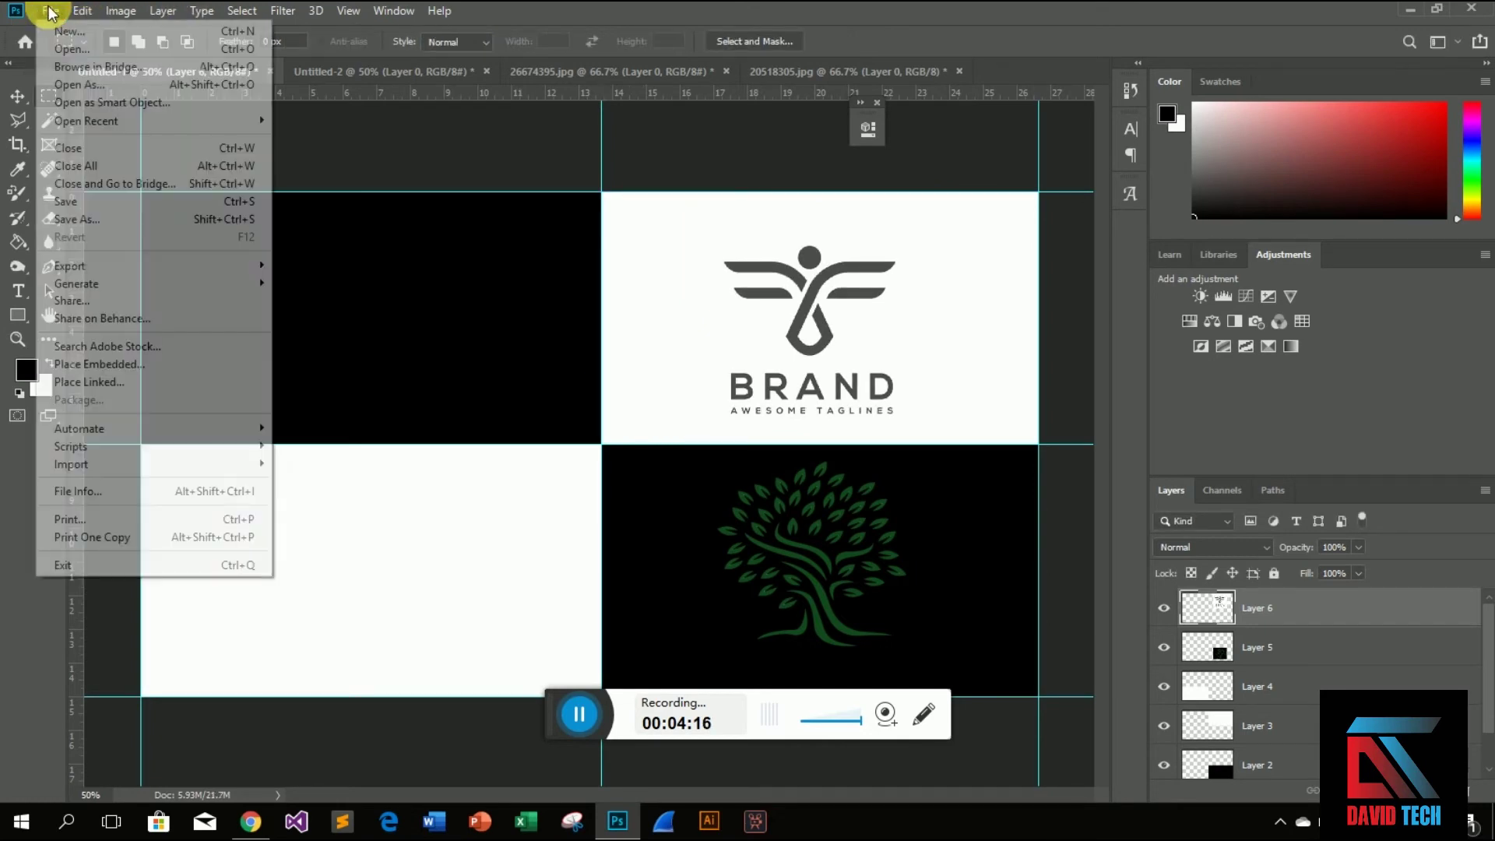
- Open the MERRI MEDLEY lotus logo image and convert its Background to Layer 0
click(82, 49)
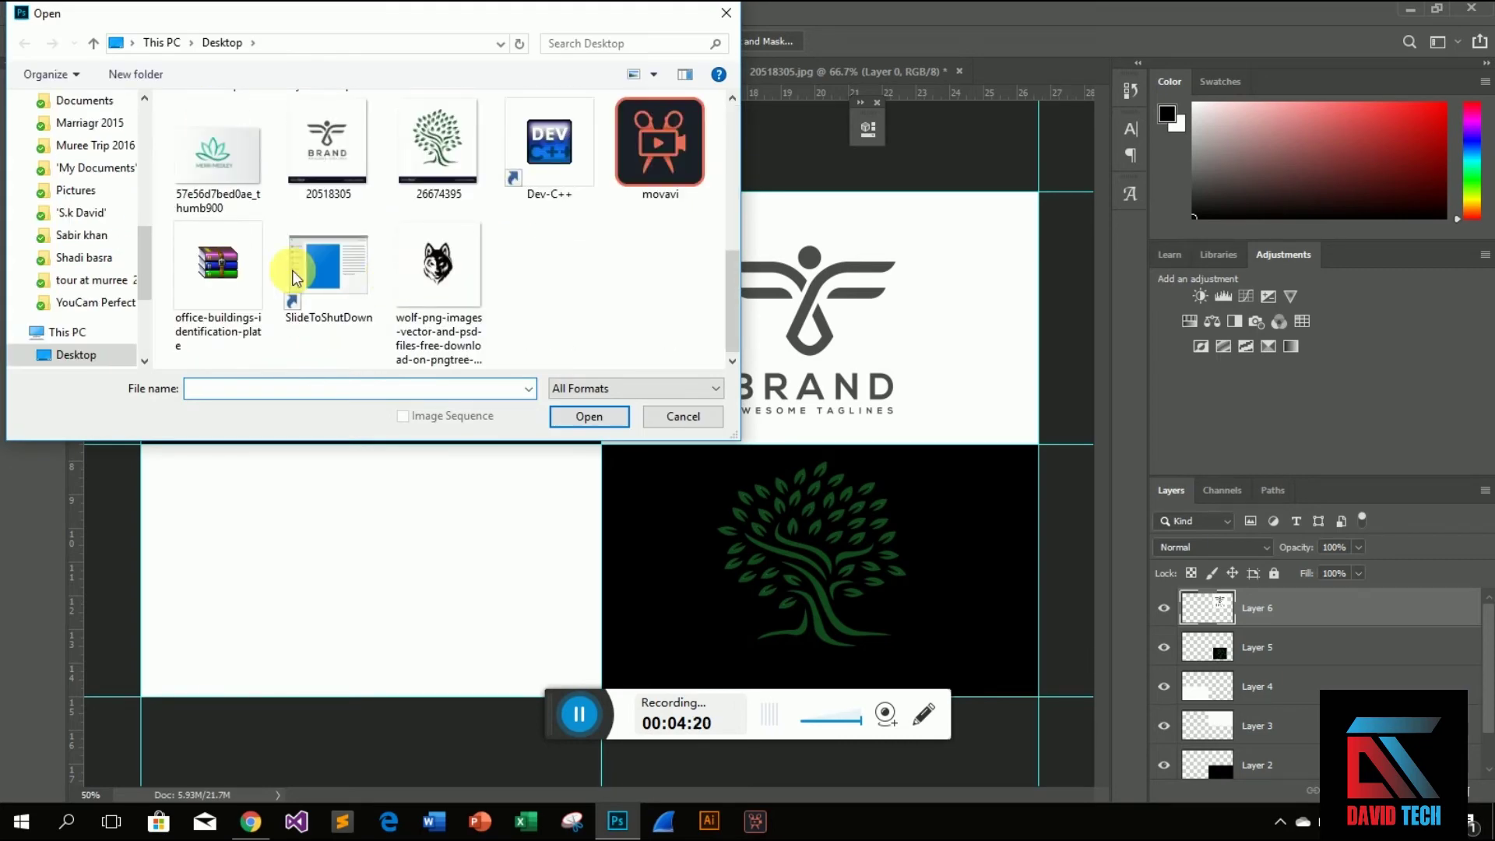
click(227, 154)
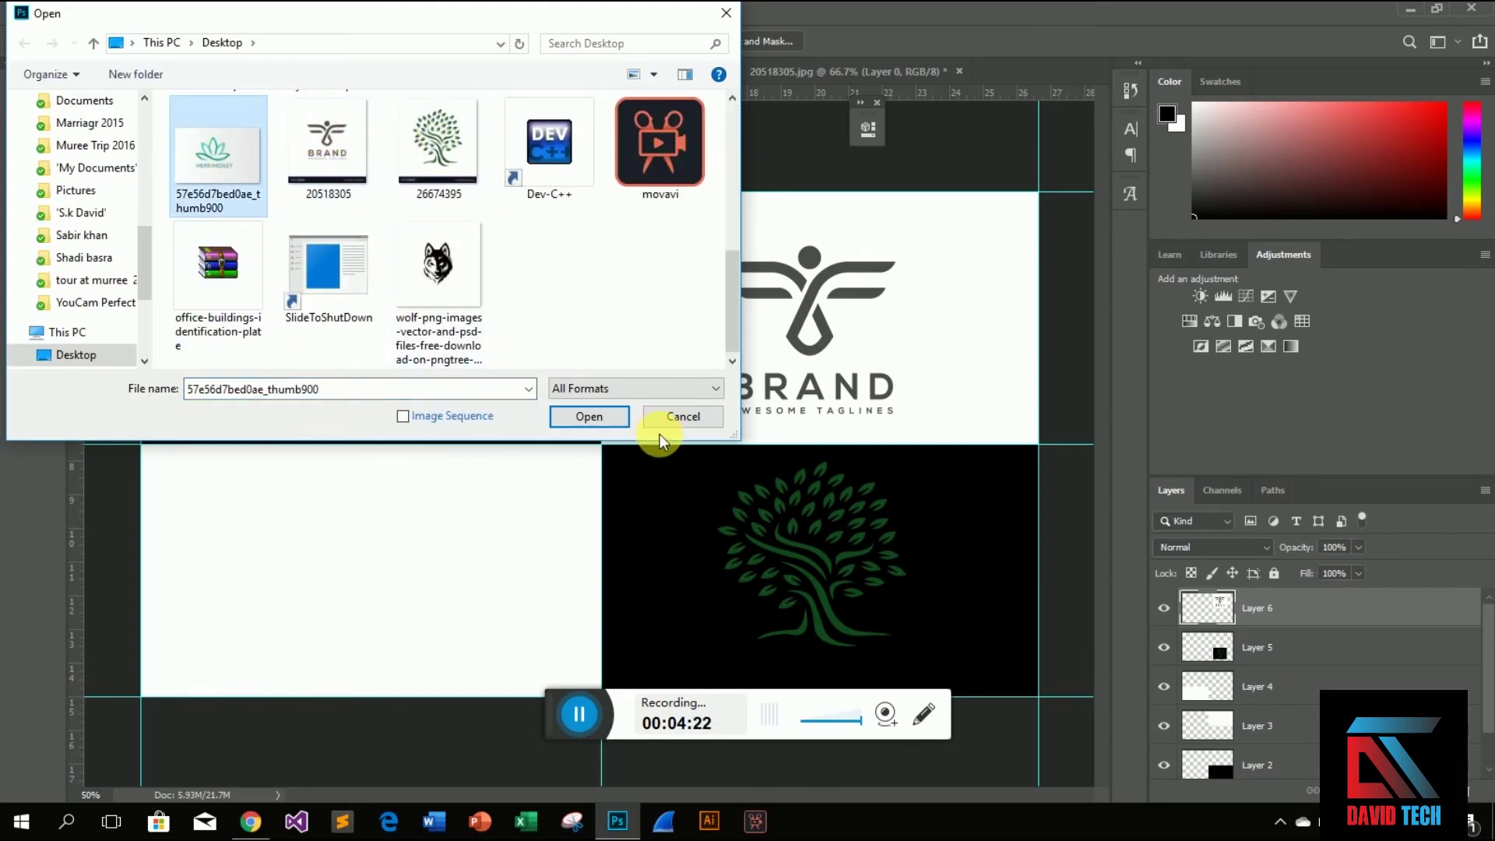
click(587, 413)
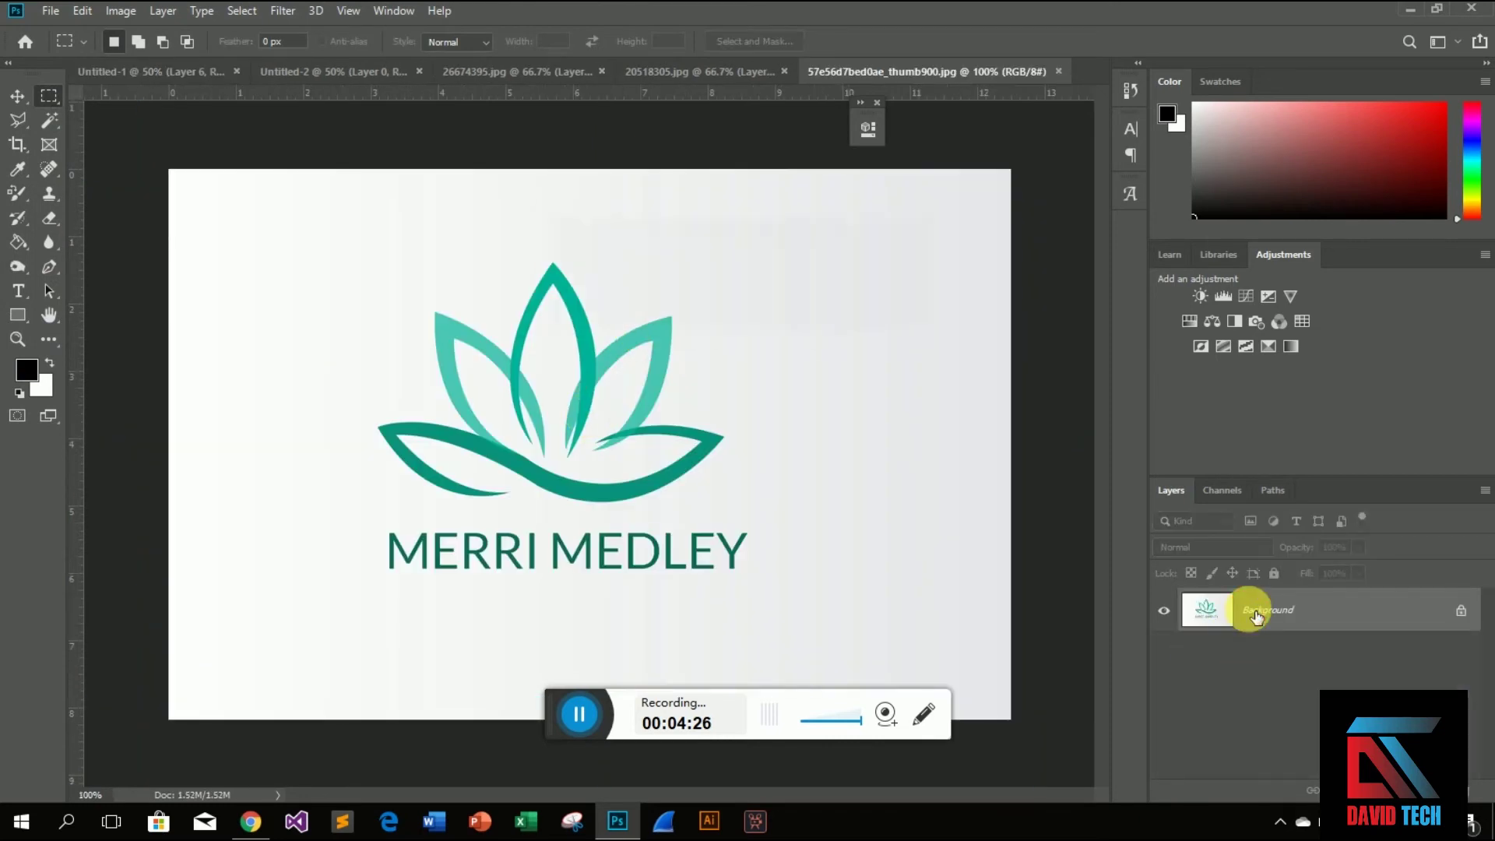
double_click(1256, 615)
click(882, 233)
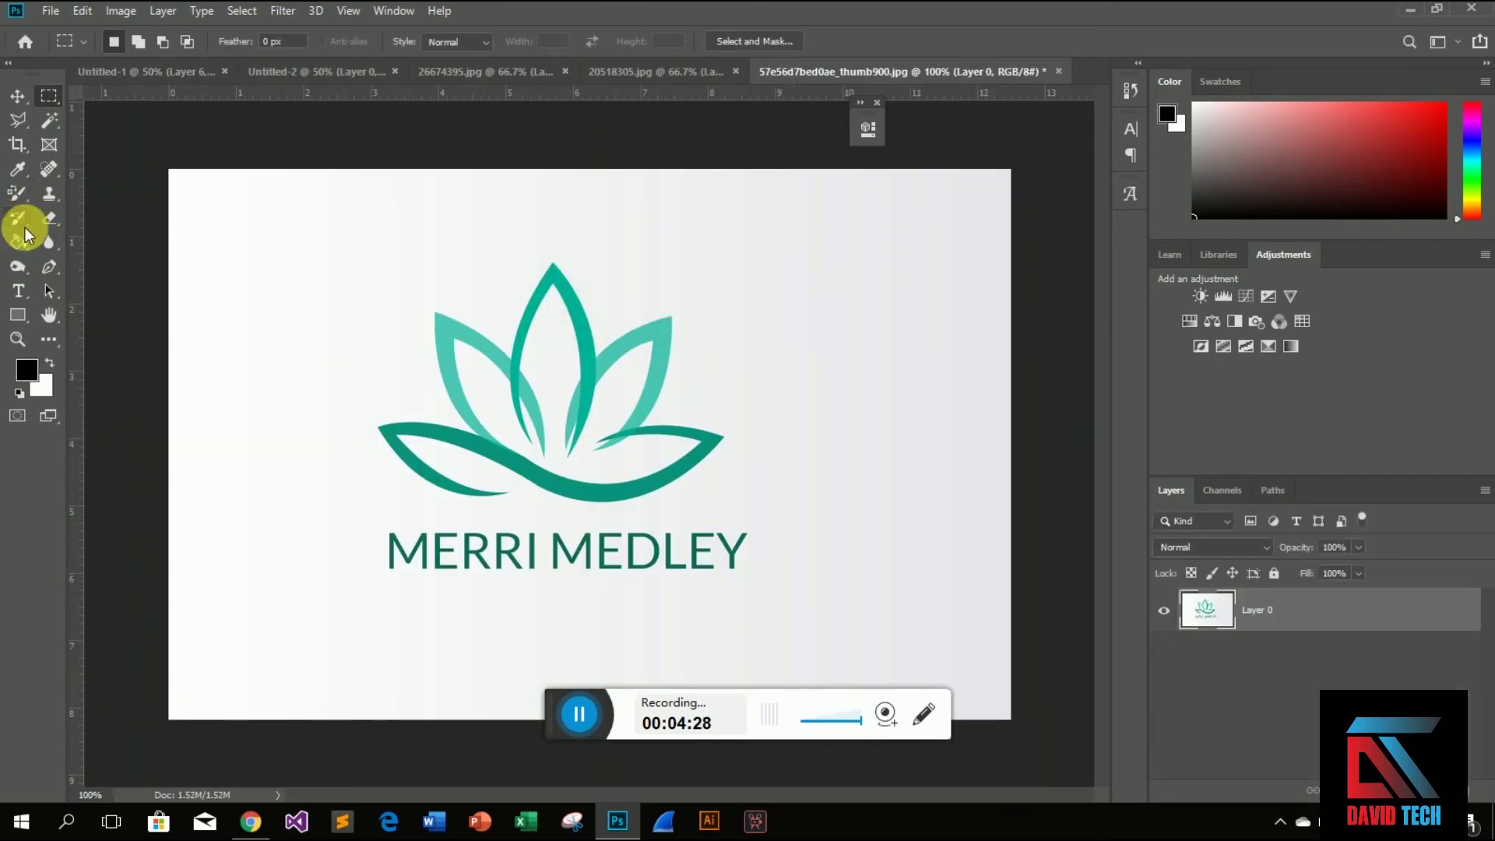
- Paint-bucket the white background, lotus petal gaps and letter D interior black
click(18, 244)
click(248, 300)
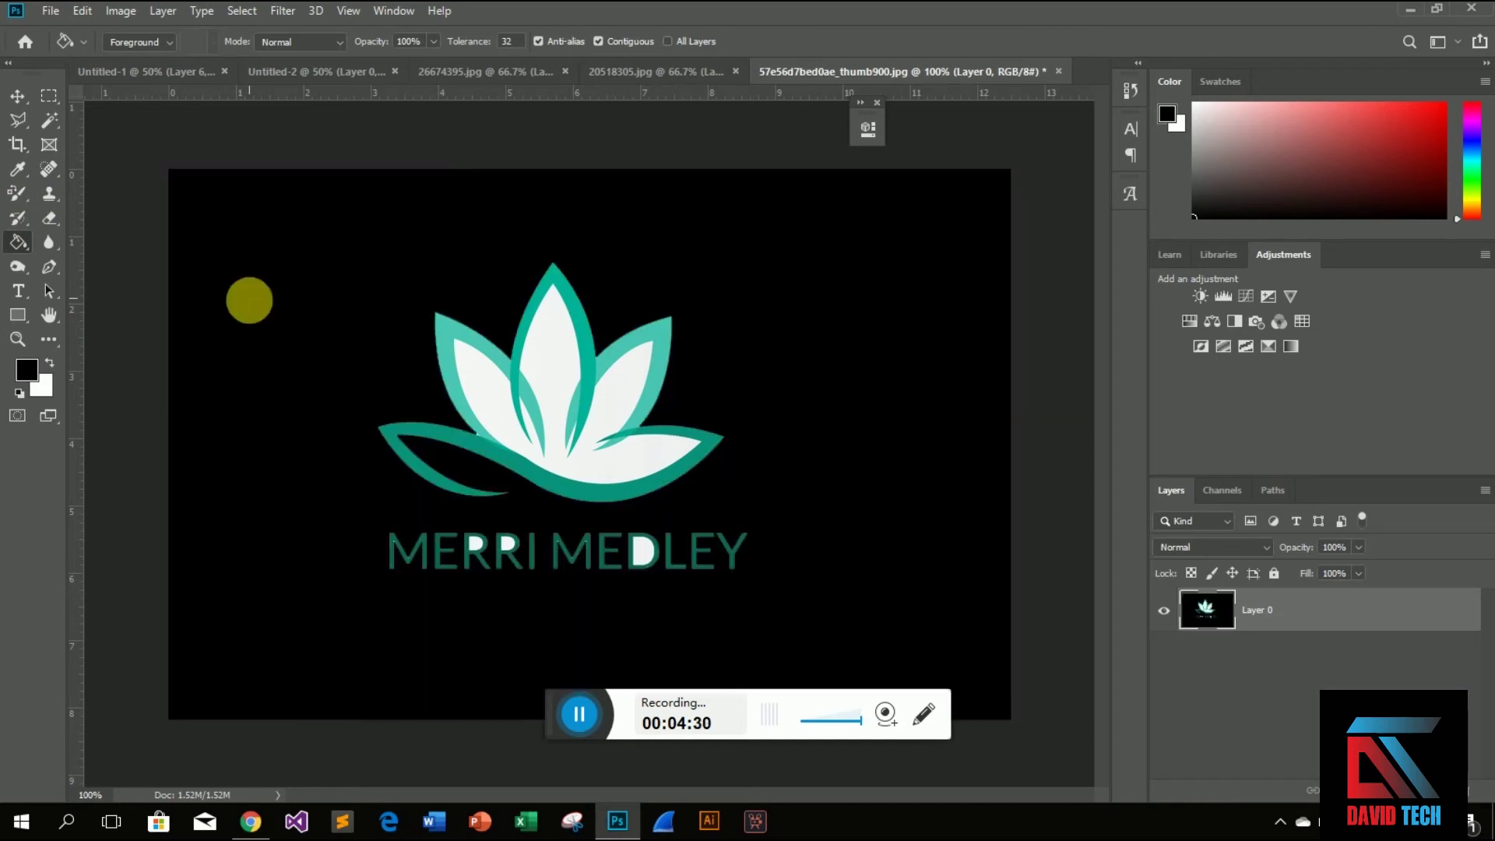
scroll(573, 510, up, 1)
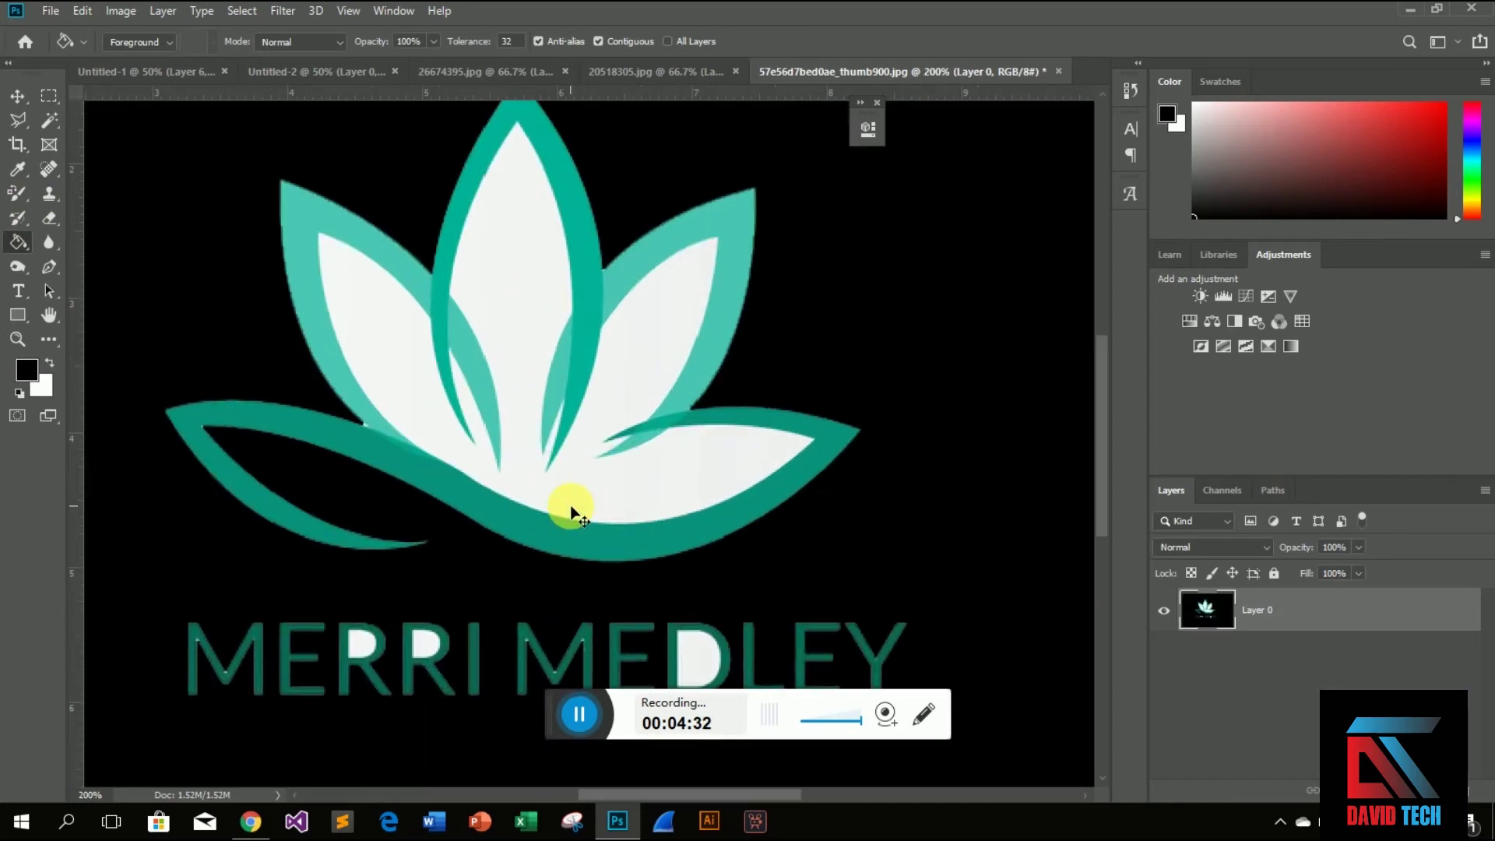
scroll(572, 510, up, 1)
click(576, 493)
scroll(576, 493, down, 2)
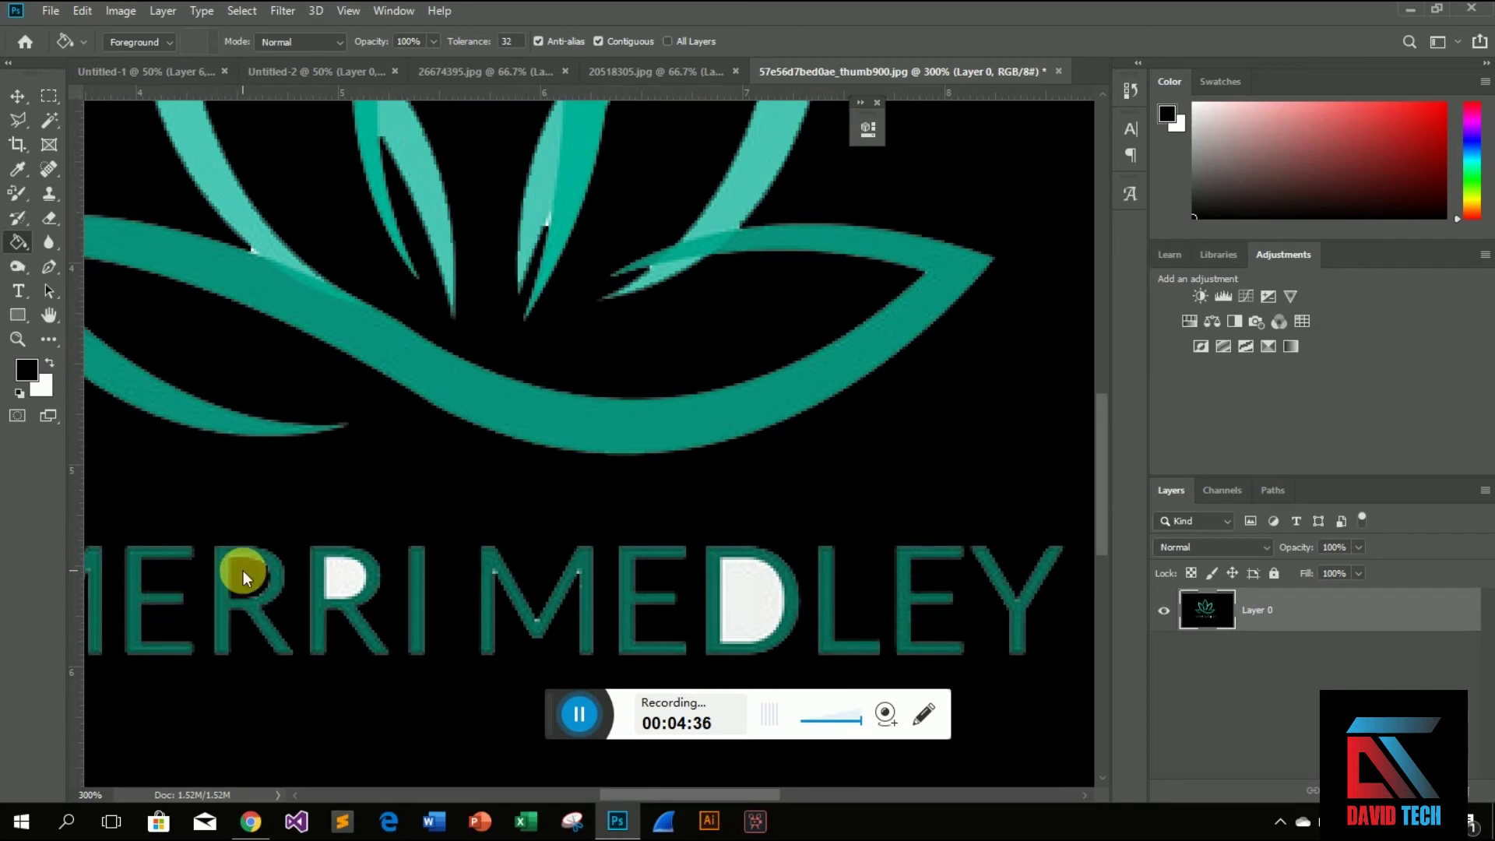
click(744, 606)
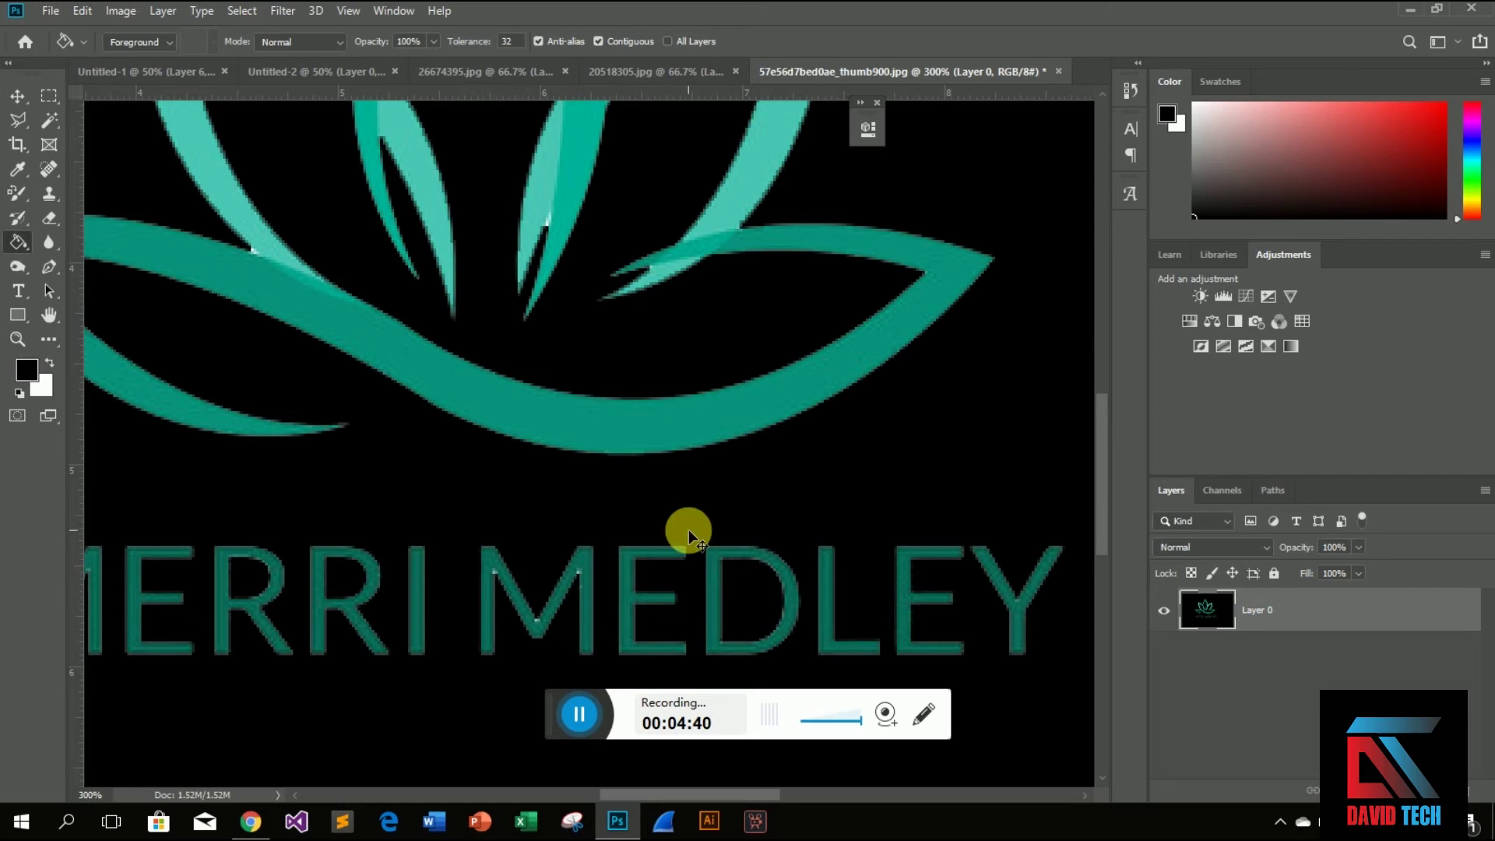
key(ctrl+0)
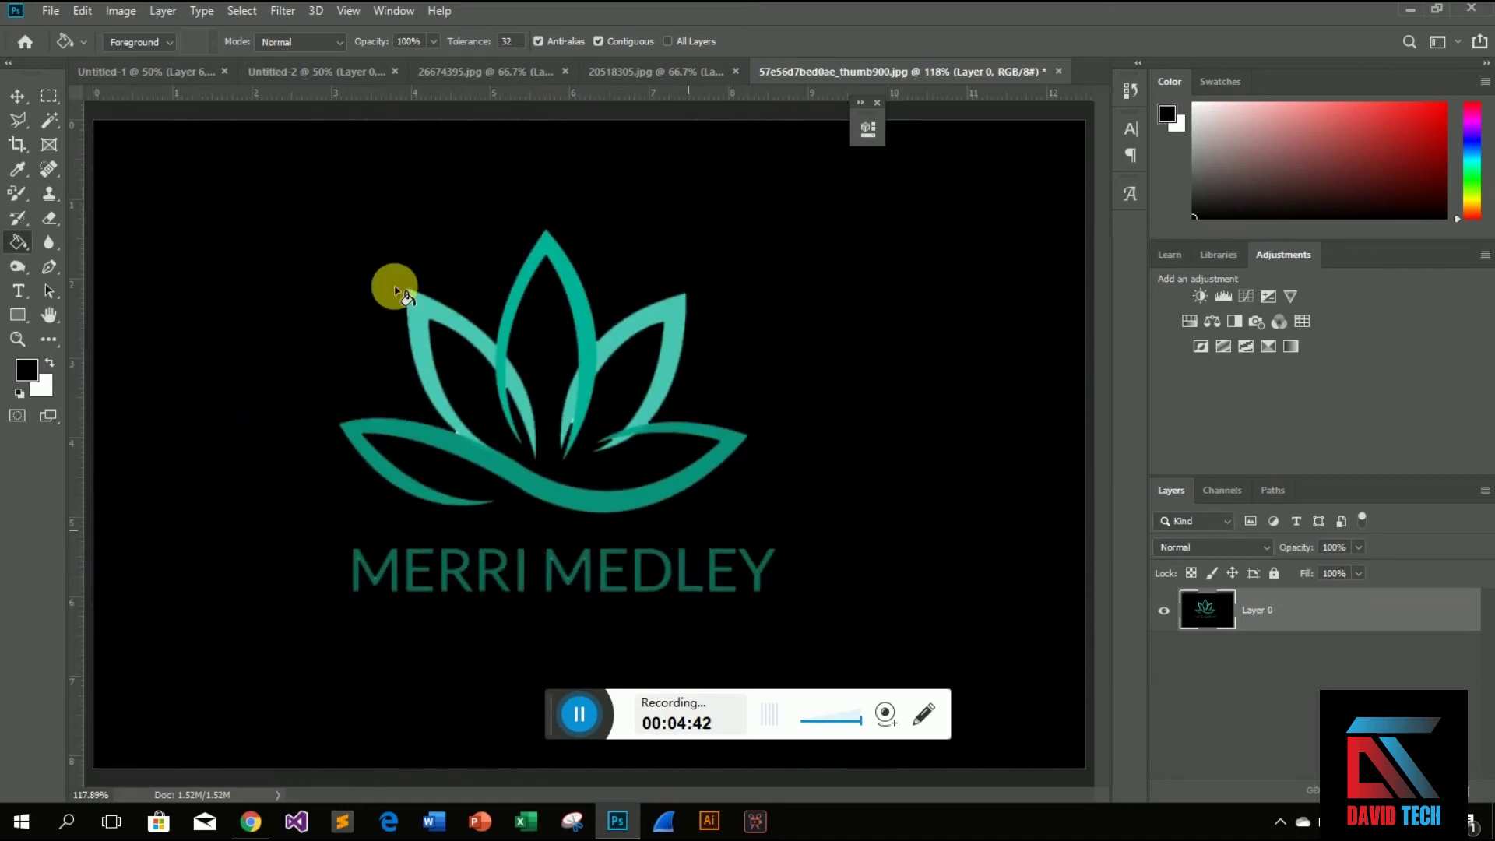
click(49, 96)
- Paste the lotus logo into Untitled-1 and move it into the top-left black quadrant
drag(283, 178, 849, 646)
click(851, 656)
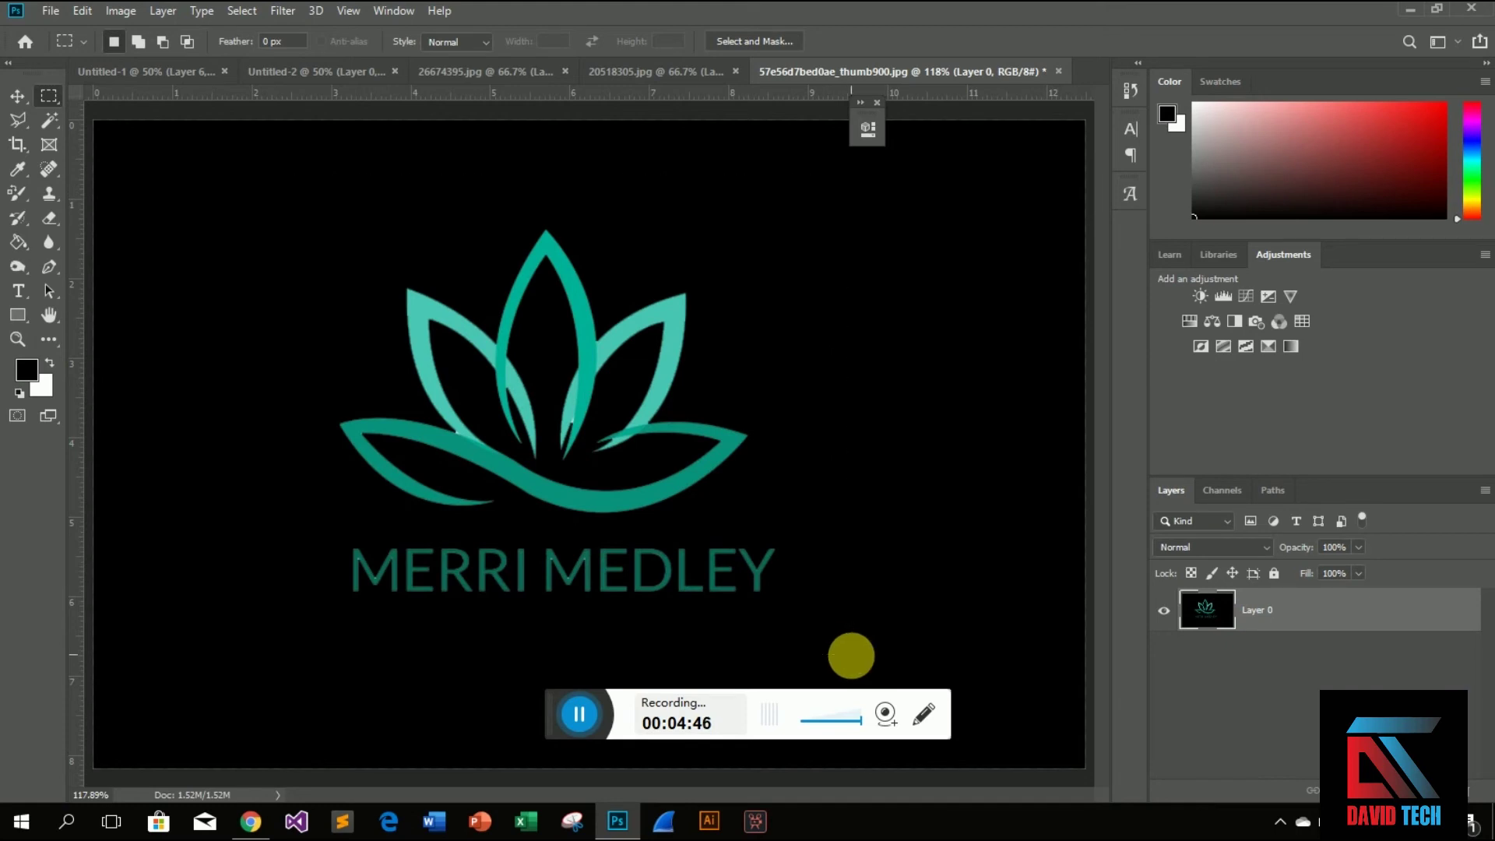
click(152, 71)
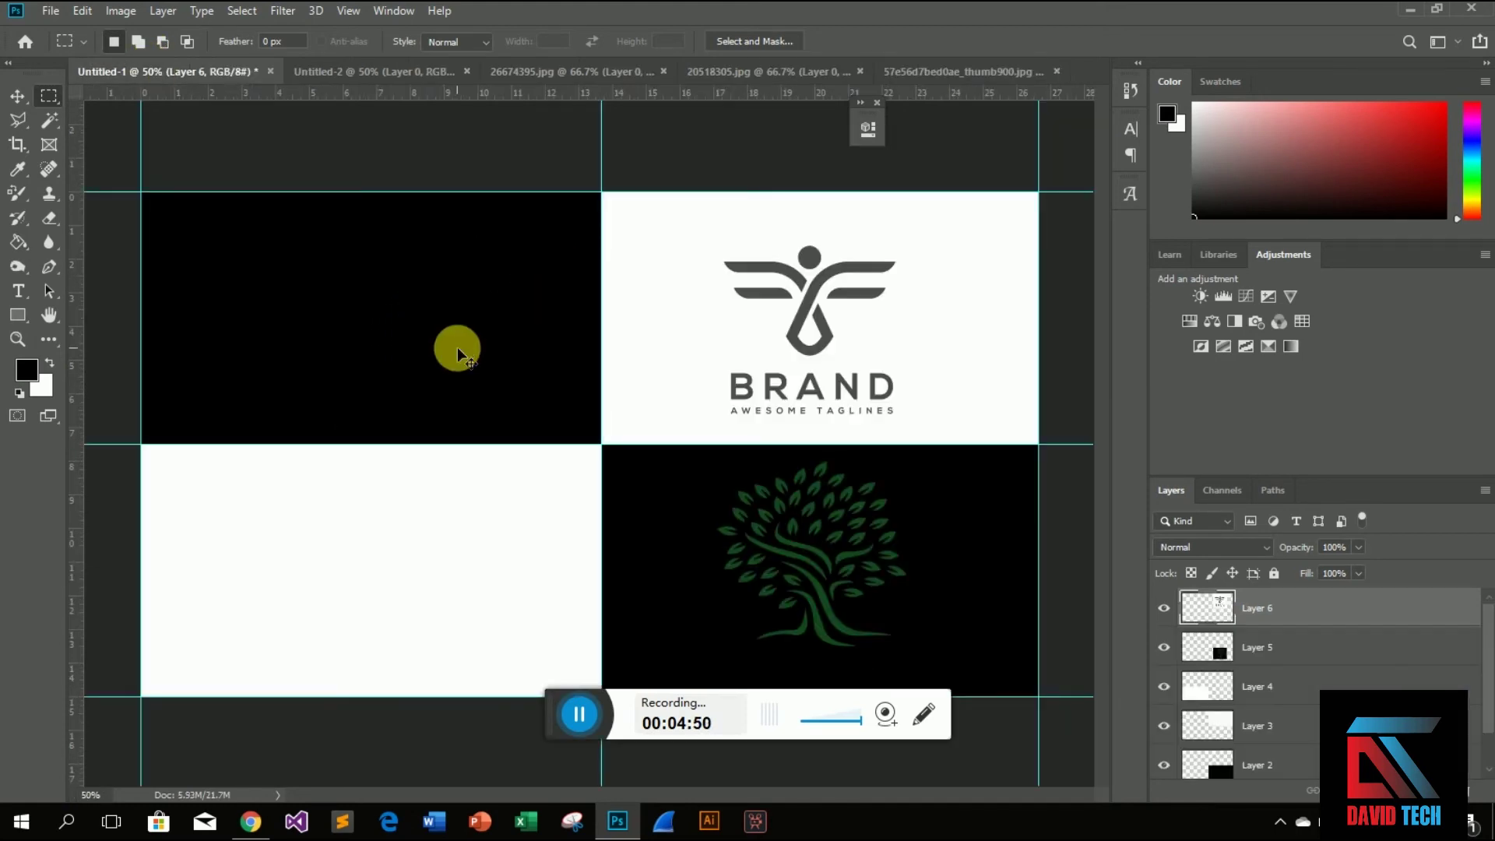
key(ctrl+v)
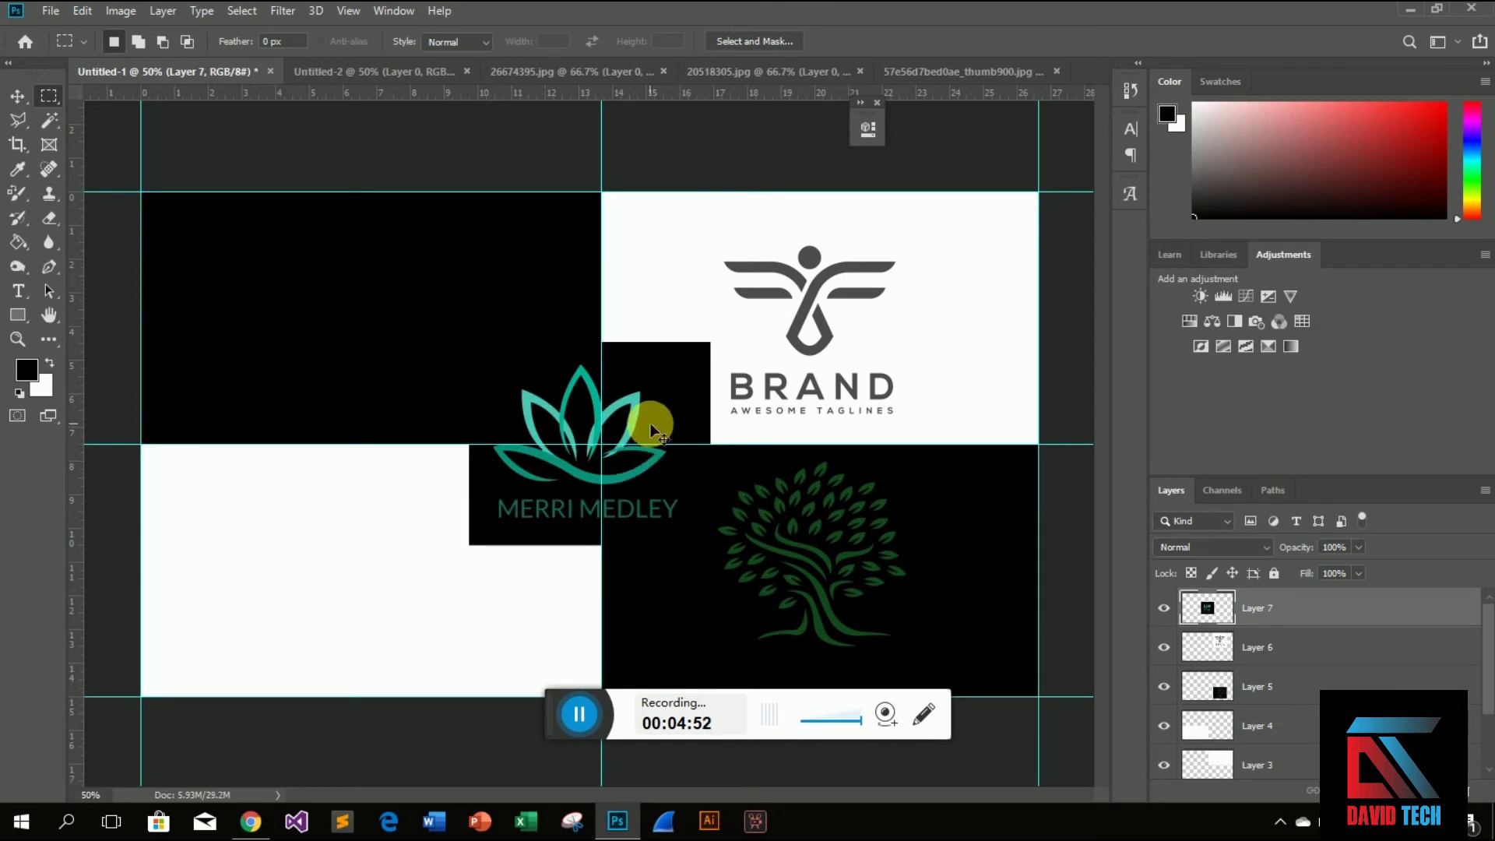
key(ctrl+t)
drag(651, 423, 437, 297)
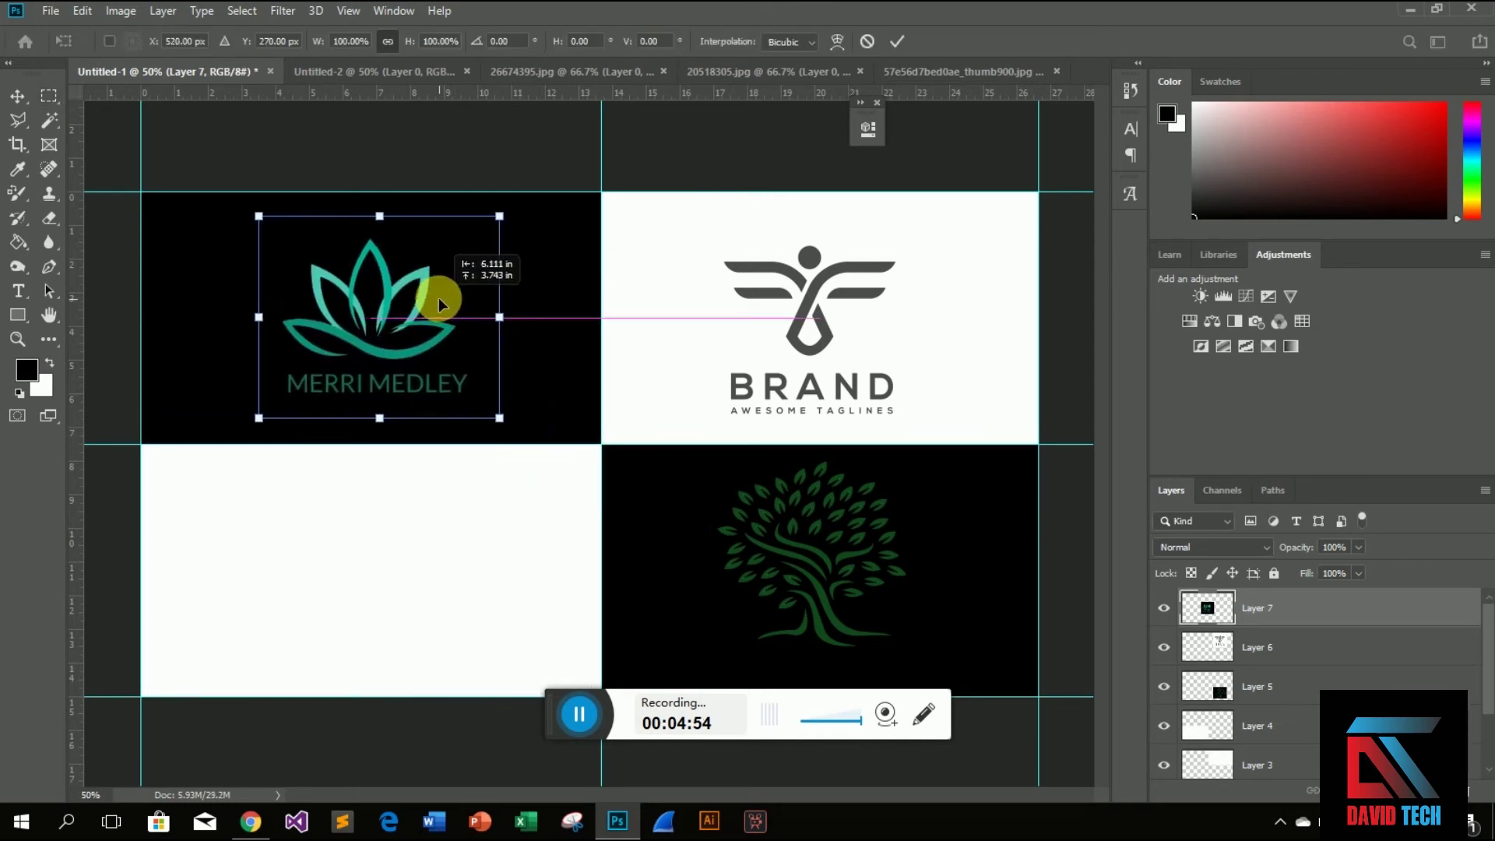
key(Return)
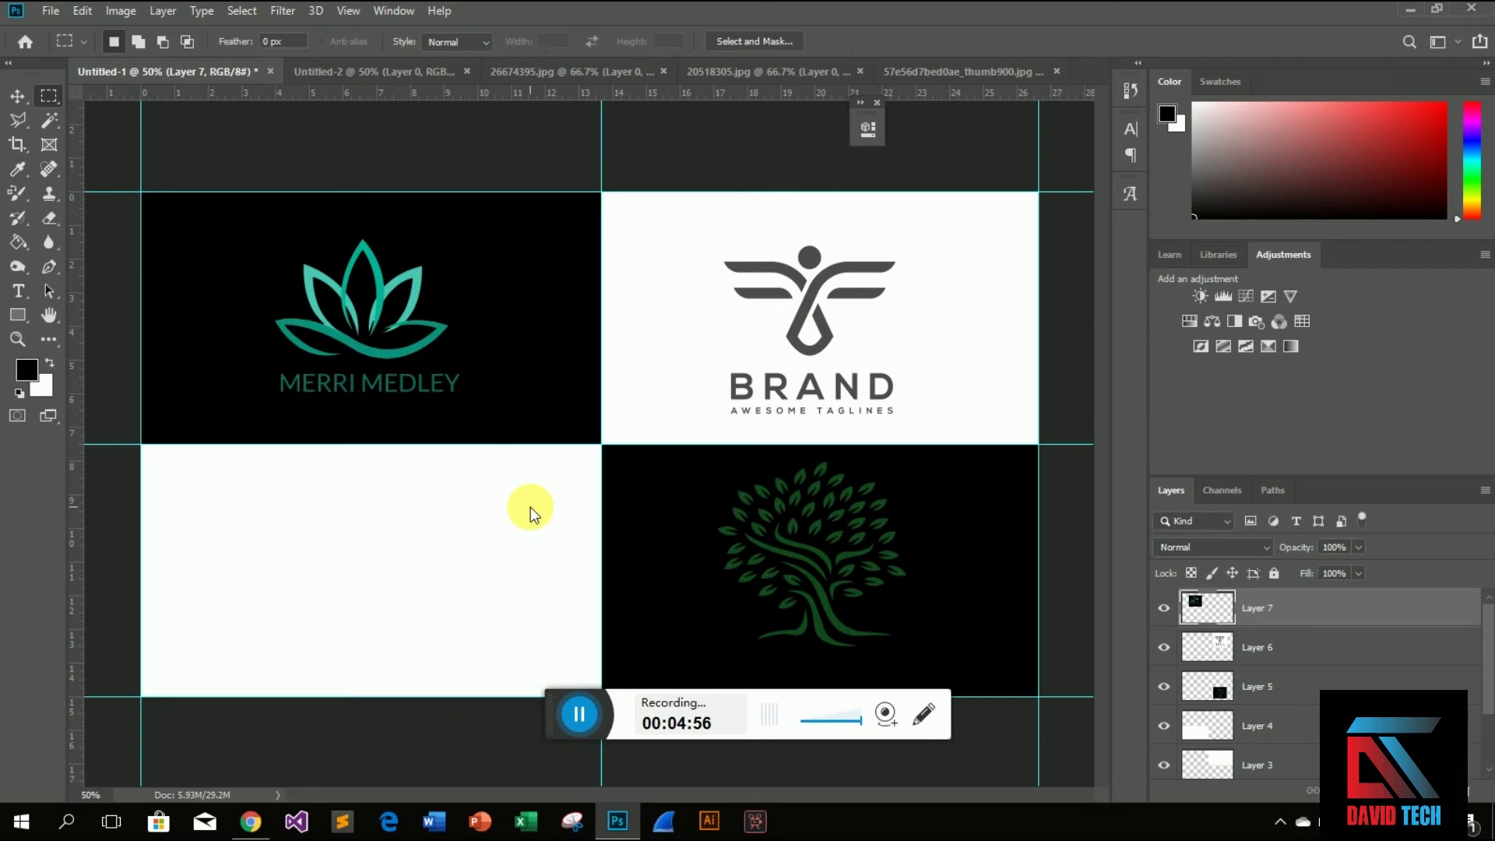
- Copy the wolf image file from the Open dialog, then cancel without opening it
click(53, 11)
click(47, 11)
click(66, 49)
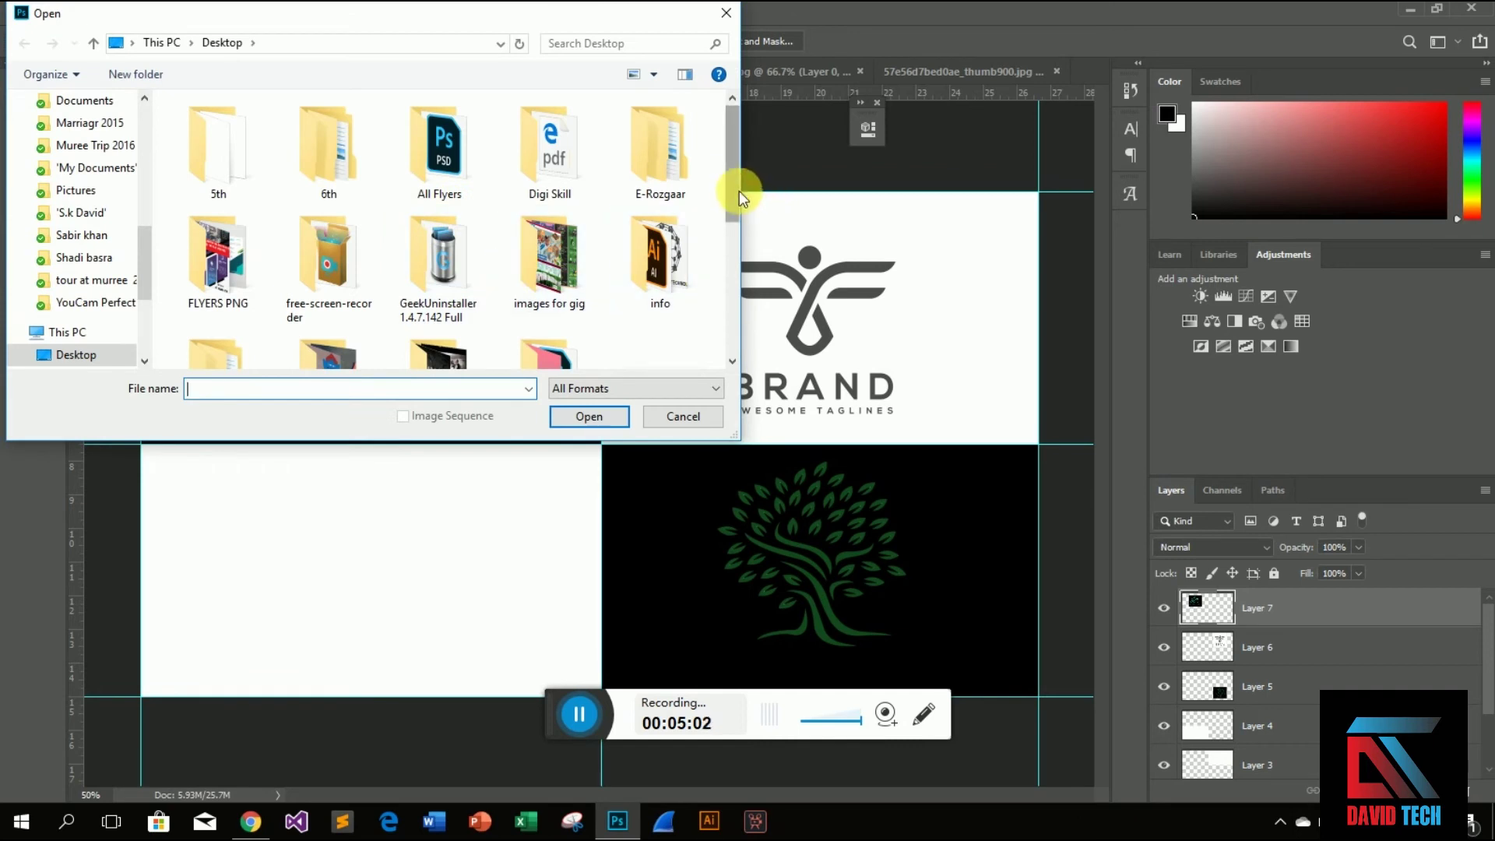
drag(731, 197, 736, 297)
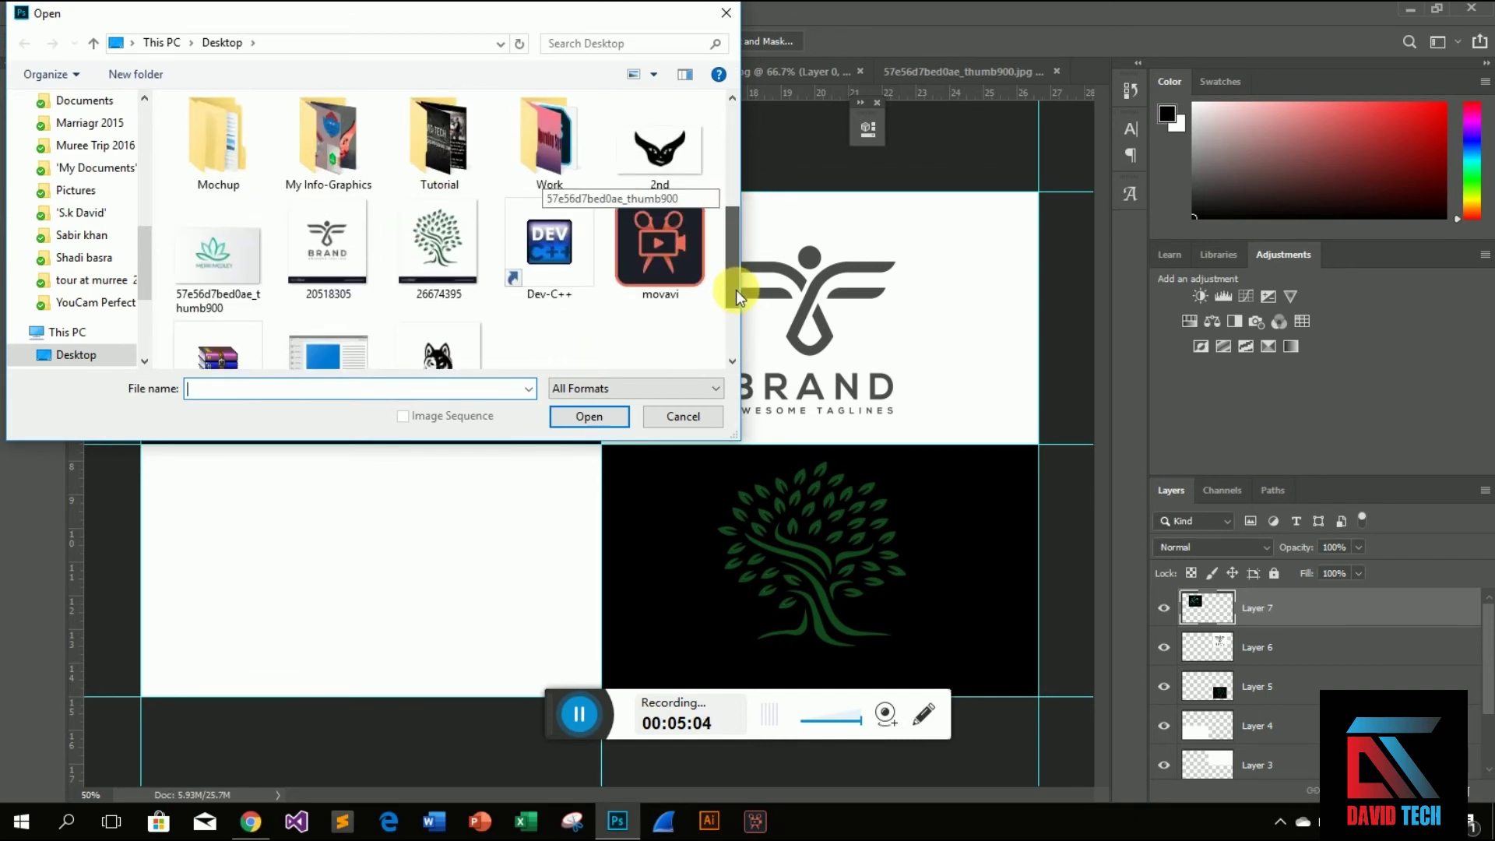
drag(736, 298, 736, 303)
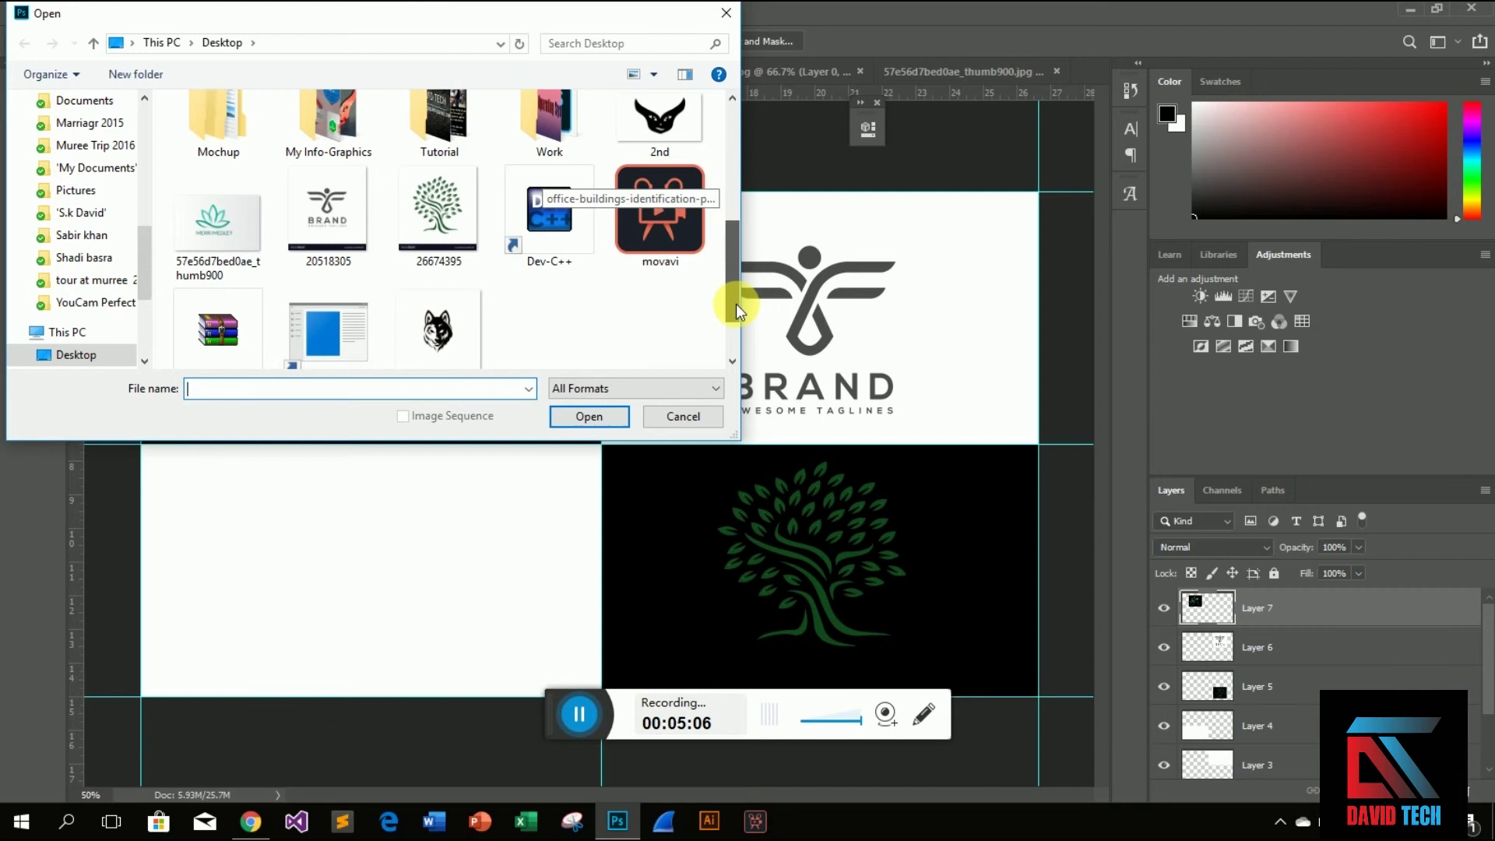
click(438, 323)
drag(440, 310, 440, 283)
right_click(440, 272)
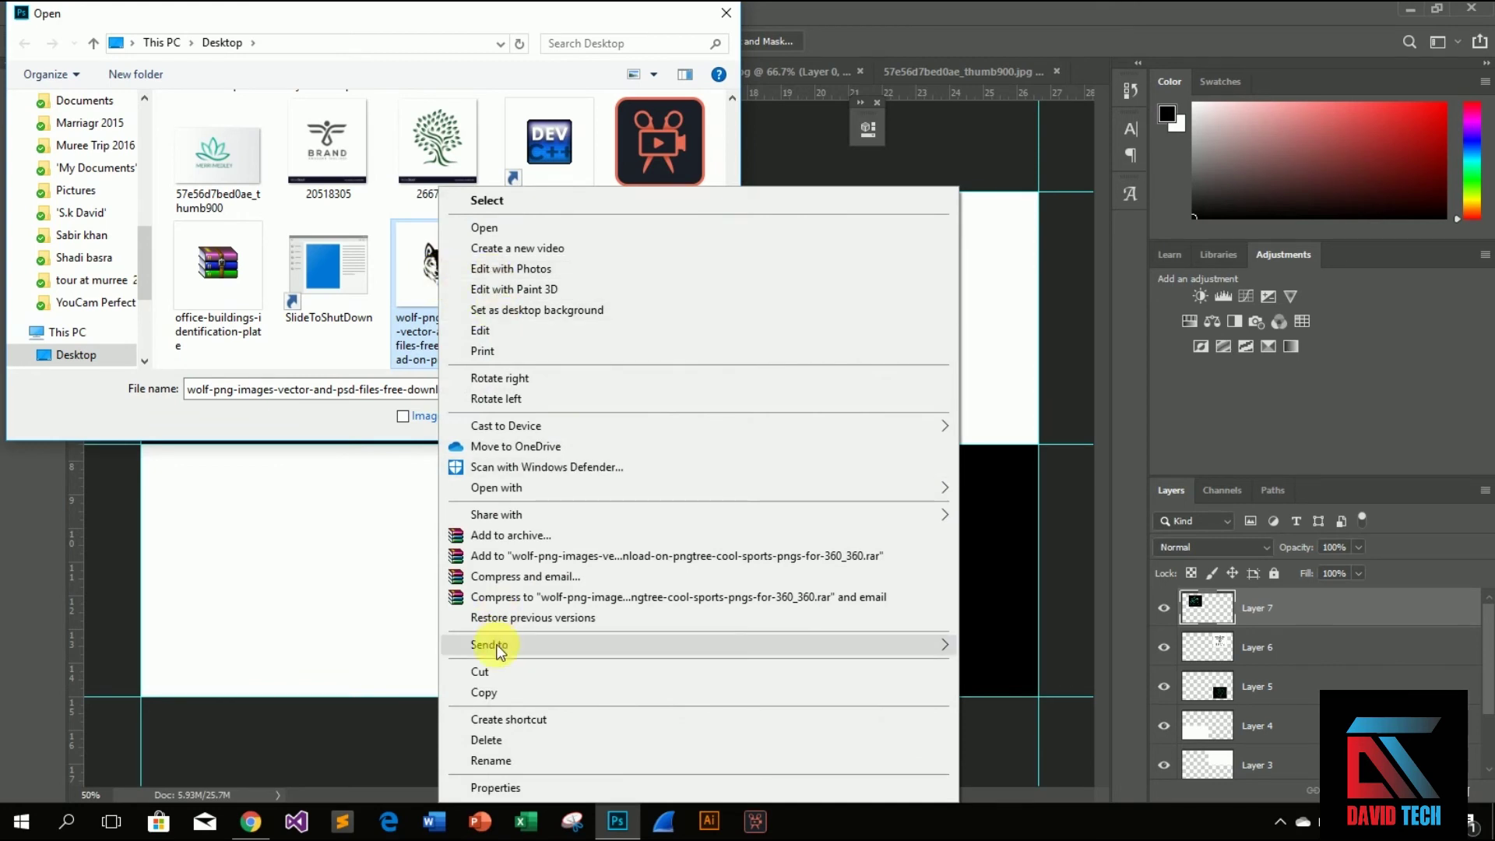
click(482, 692)
click(726, 15)
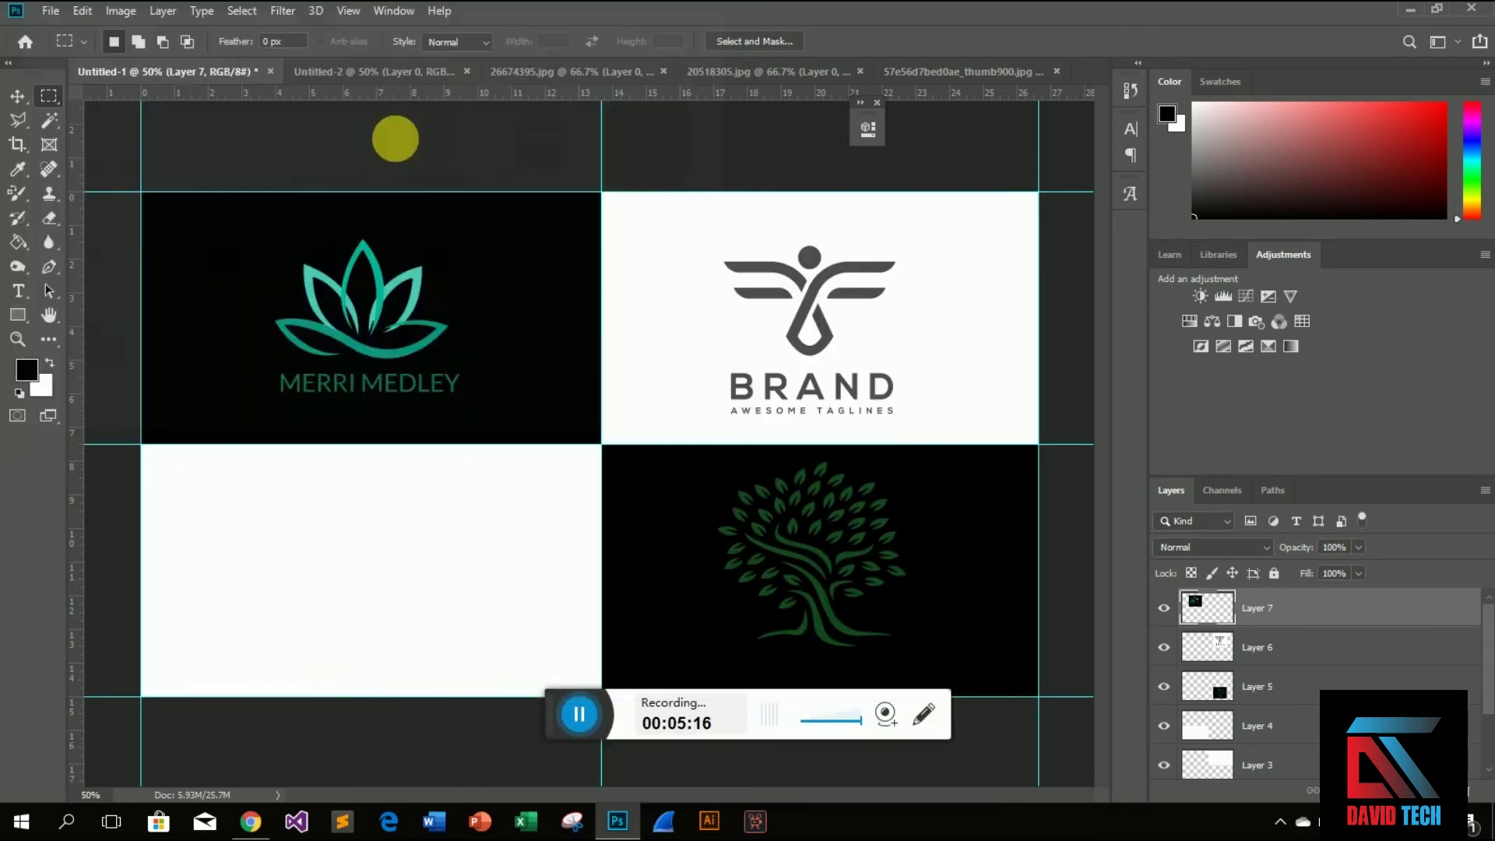
- Paste the clipboard onto a new layer in the 26674395.jpg tree image
click(539, 67)
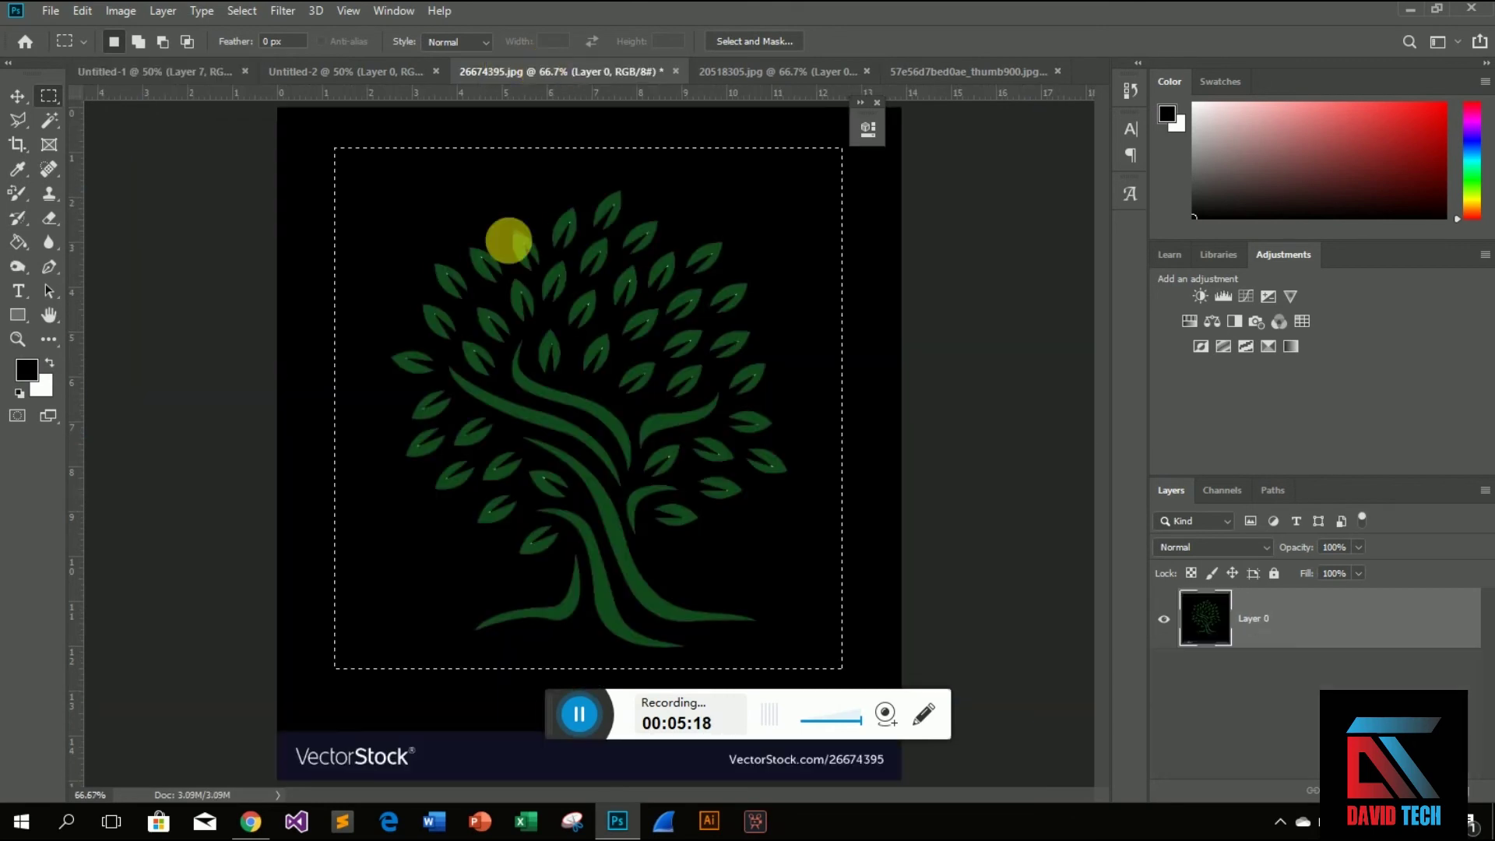
key(ctrl+shift+alt+n)
key(ctrl+v)
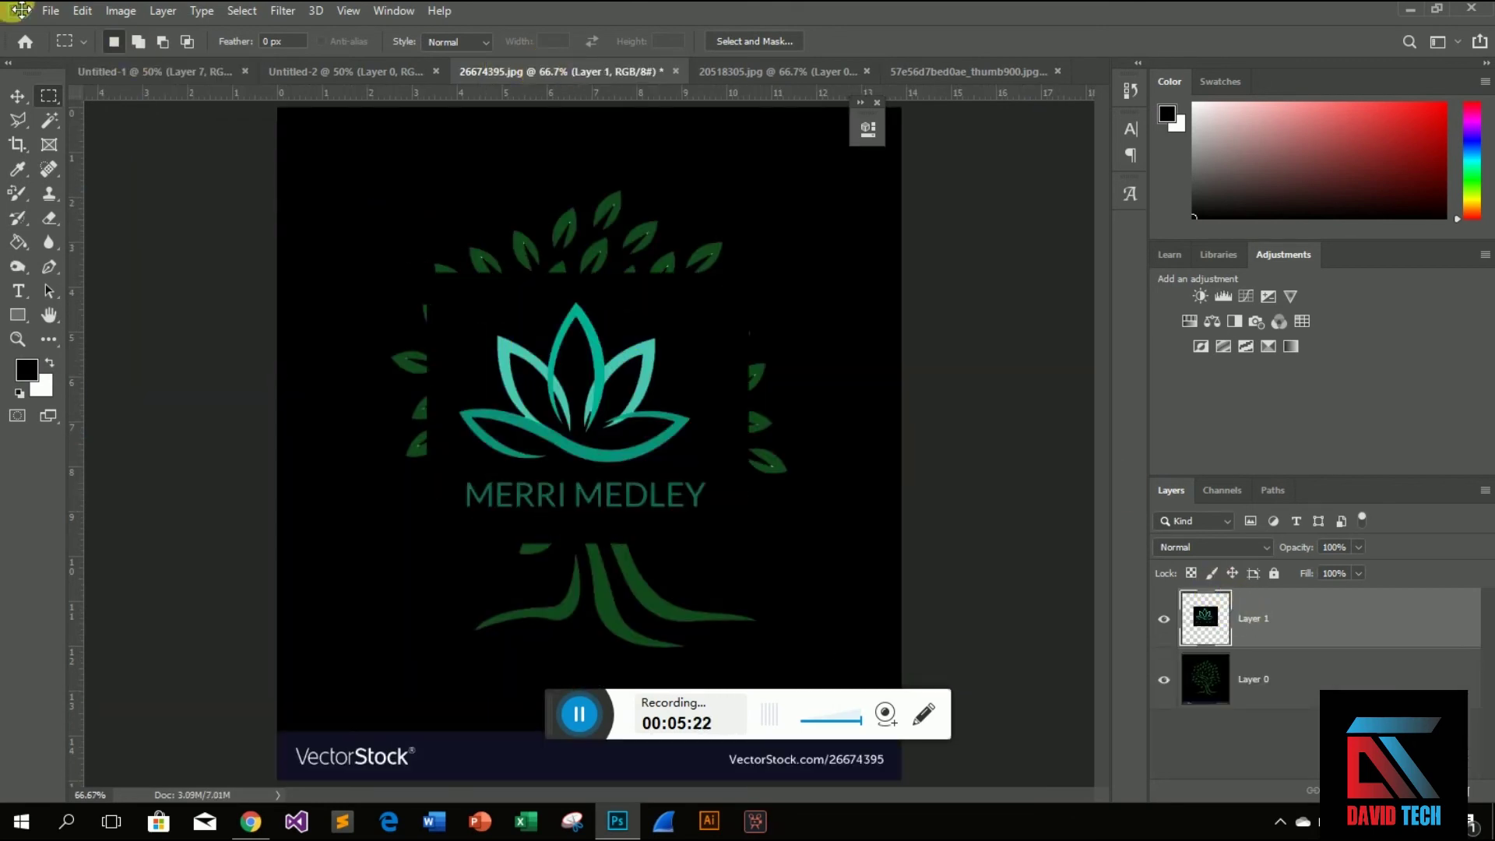
click(249, 822)
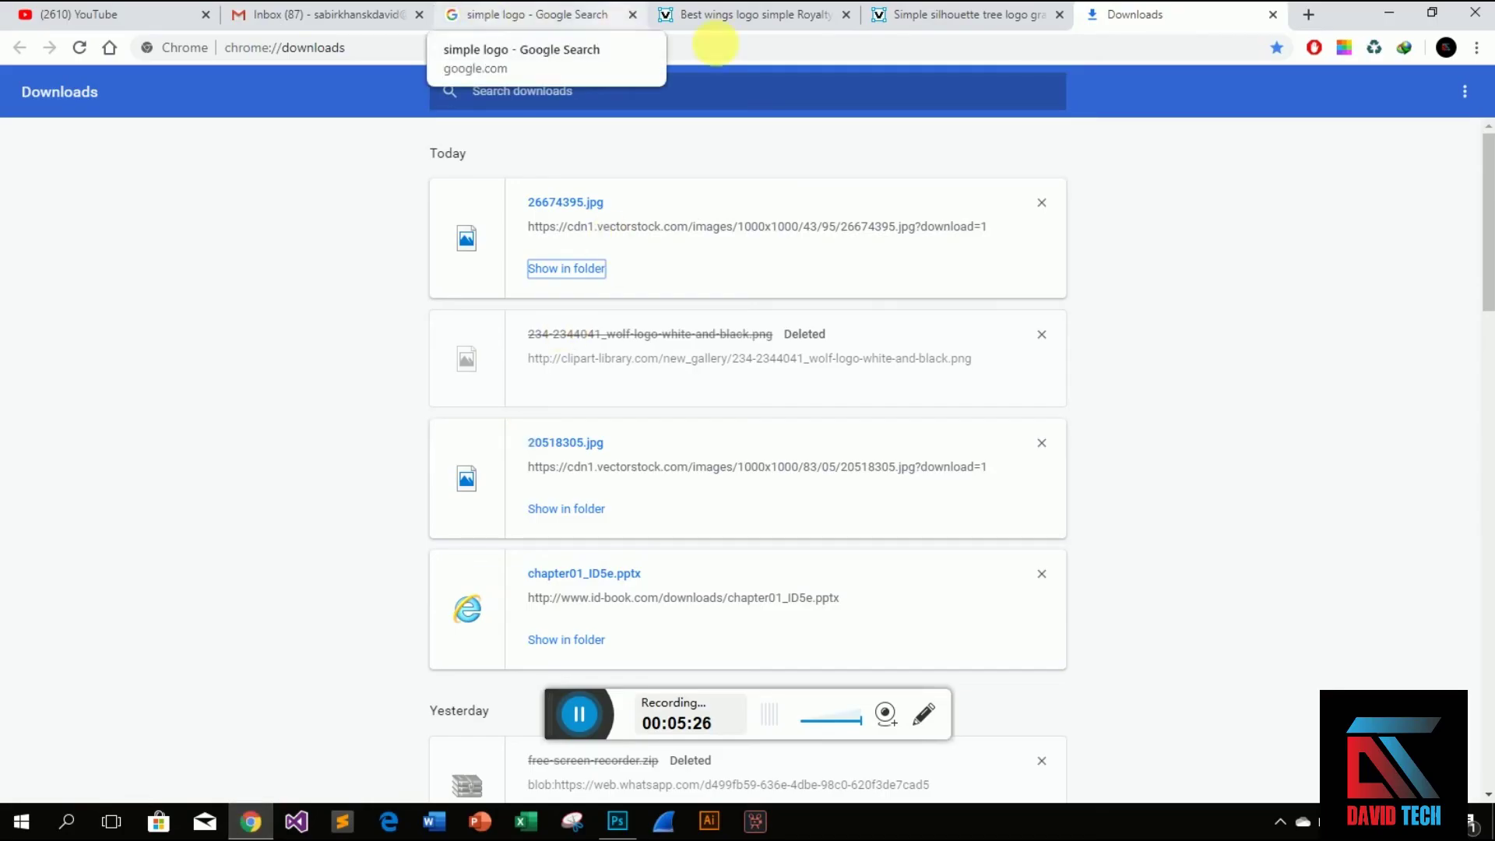
- Copy the black wolf head preview from the simple logo image results
click(720, 15)
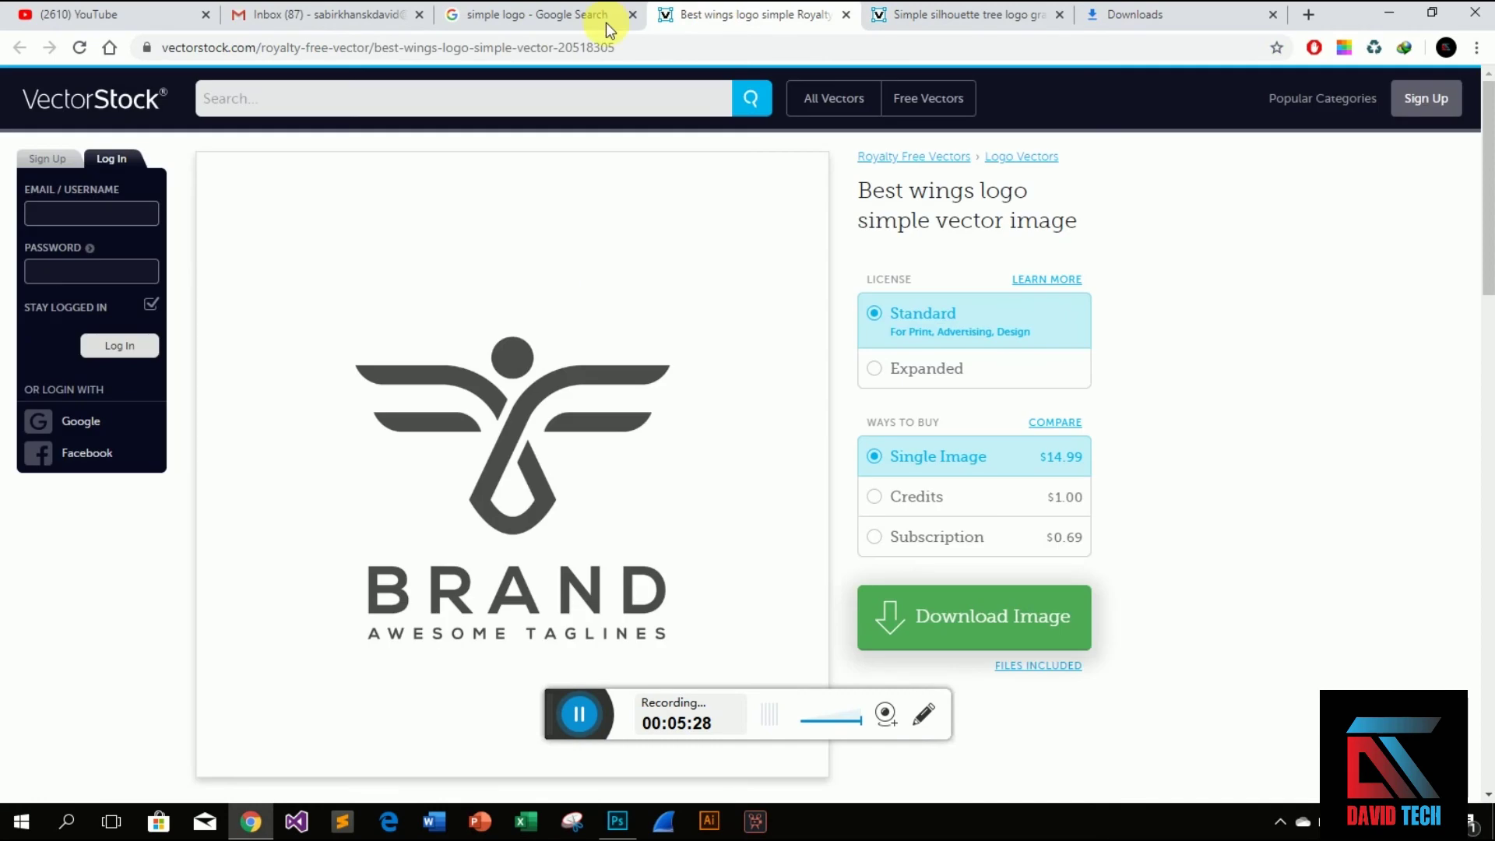
click(544, 16)
scroll(893, 283, up, 2)
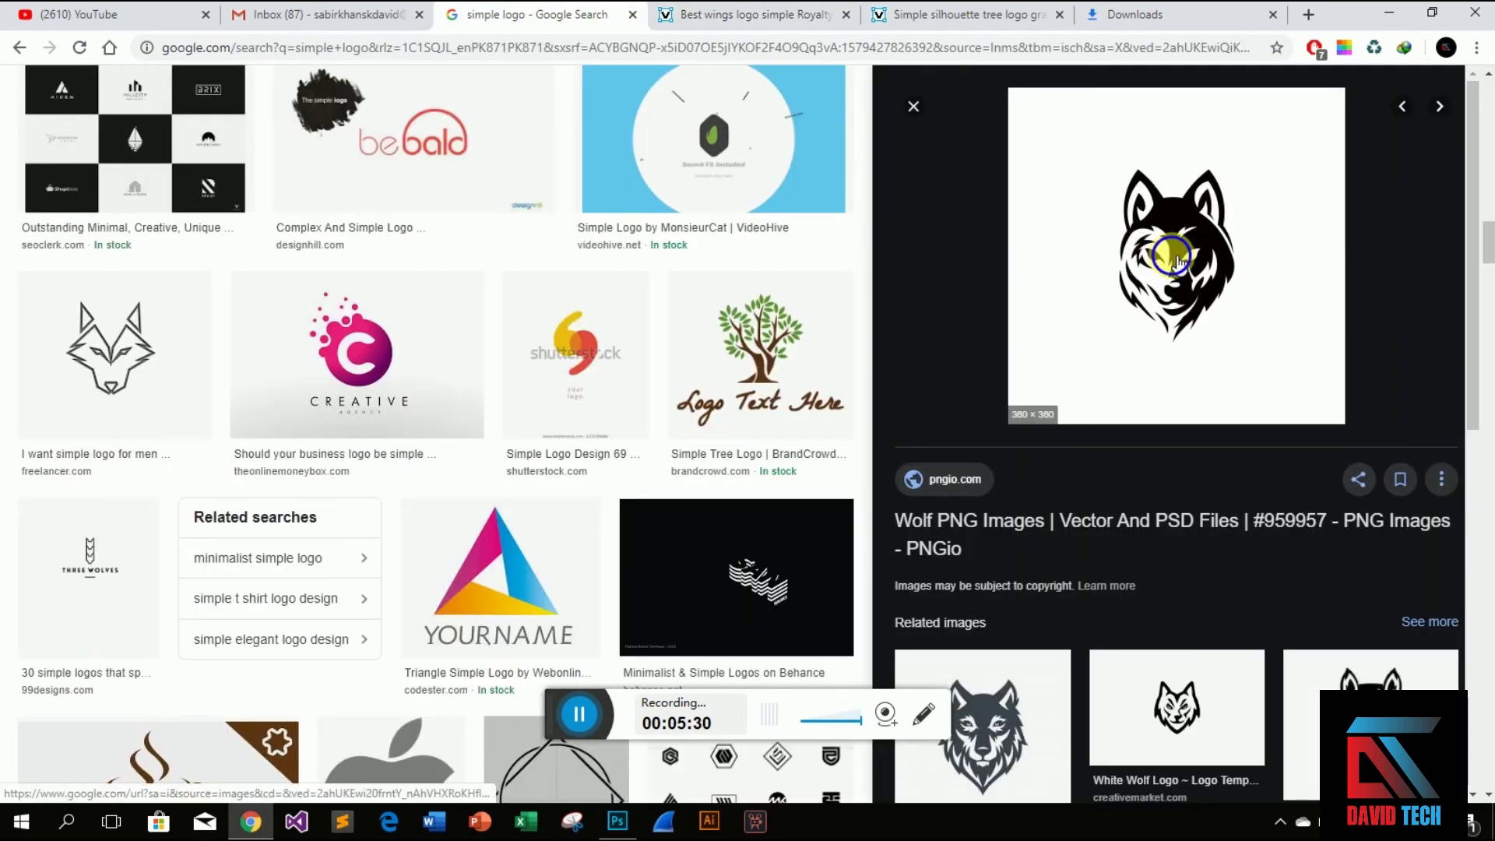
right_click(1172, 257)
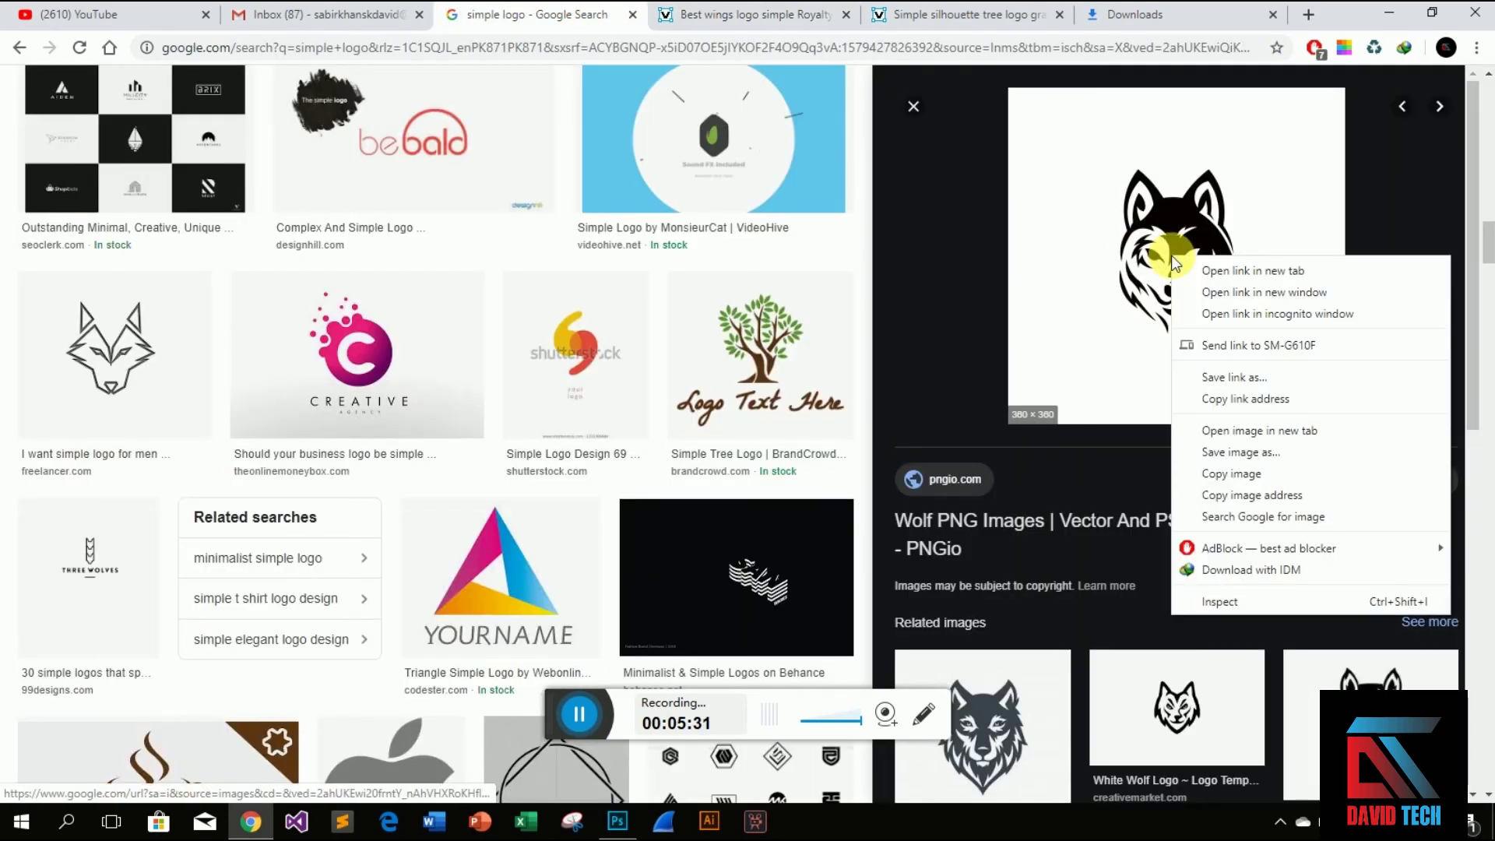
click(1220, 477)
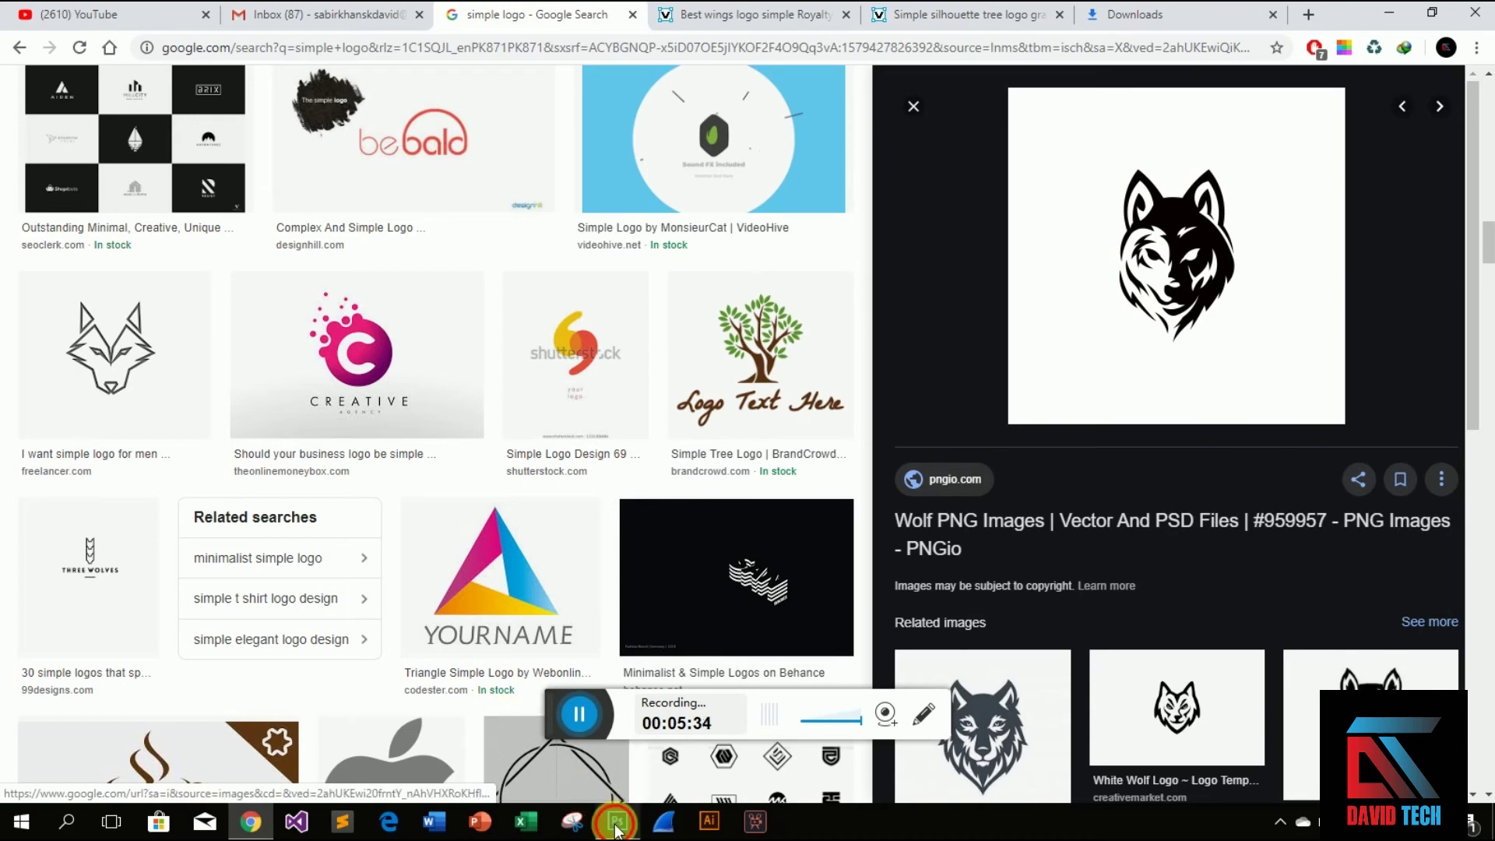
click(617, 821)
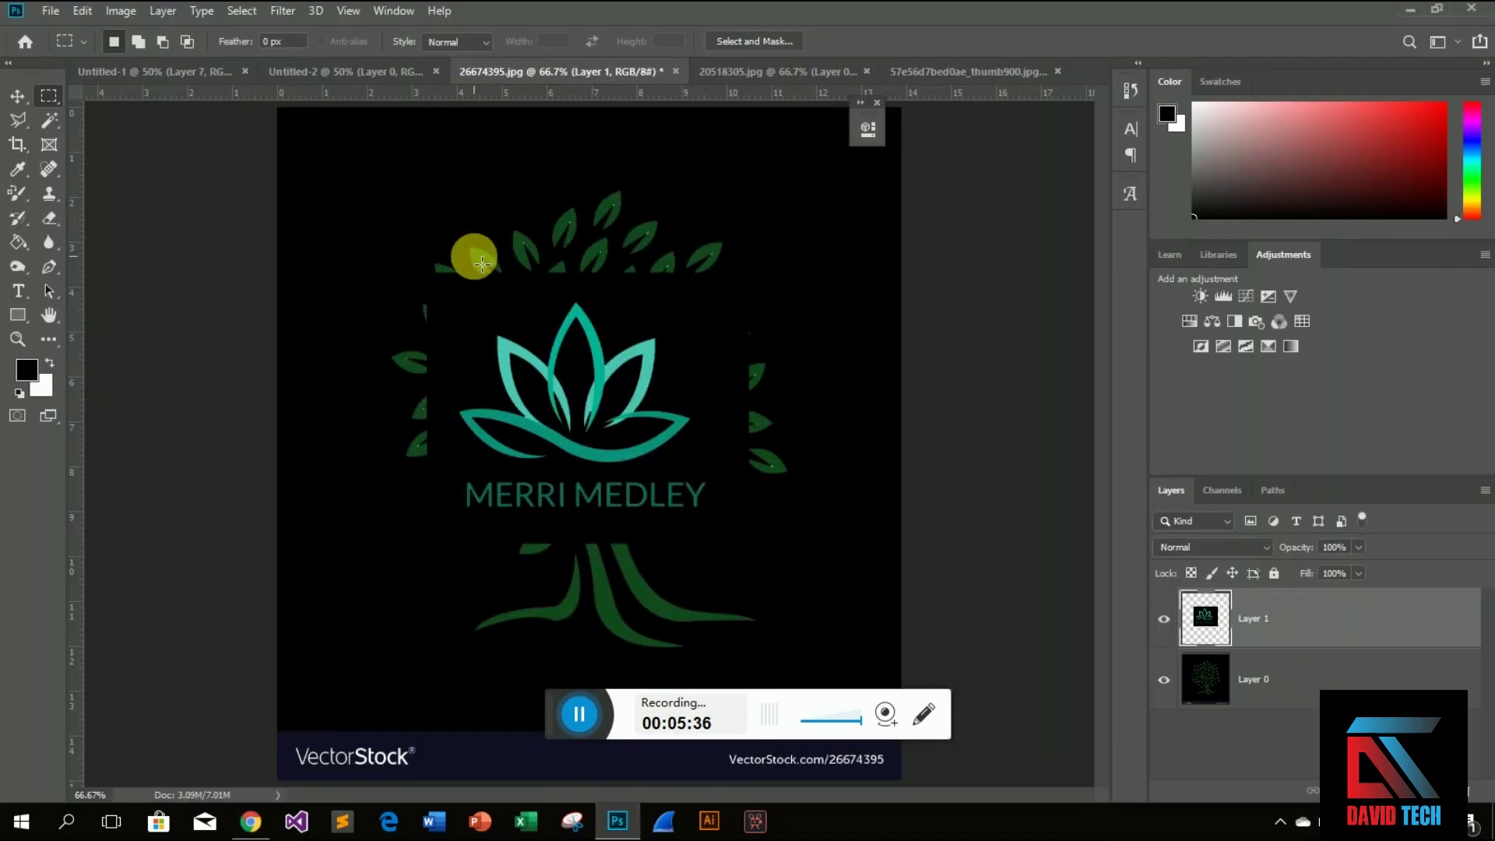
- Paste the wolf, delete the tree Layer 0 and lotus Layer 1, and select the white wolf square
key(ctrl+v)
drag(1301, 746, 1476, 802)
drag(1278, 677, 1472, 798)
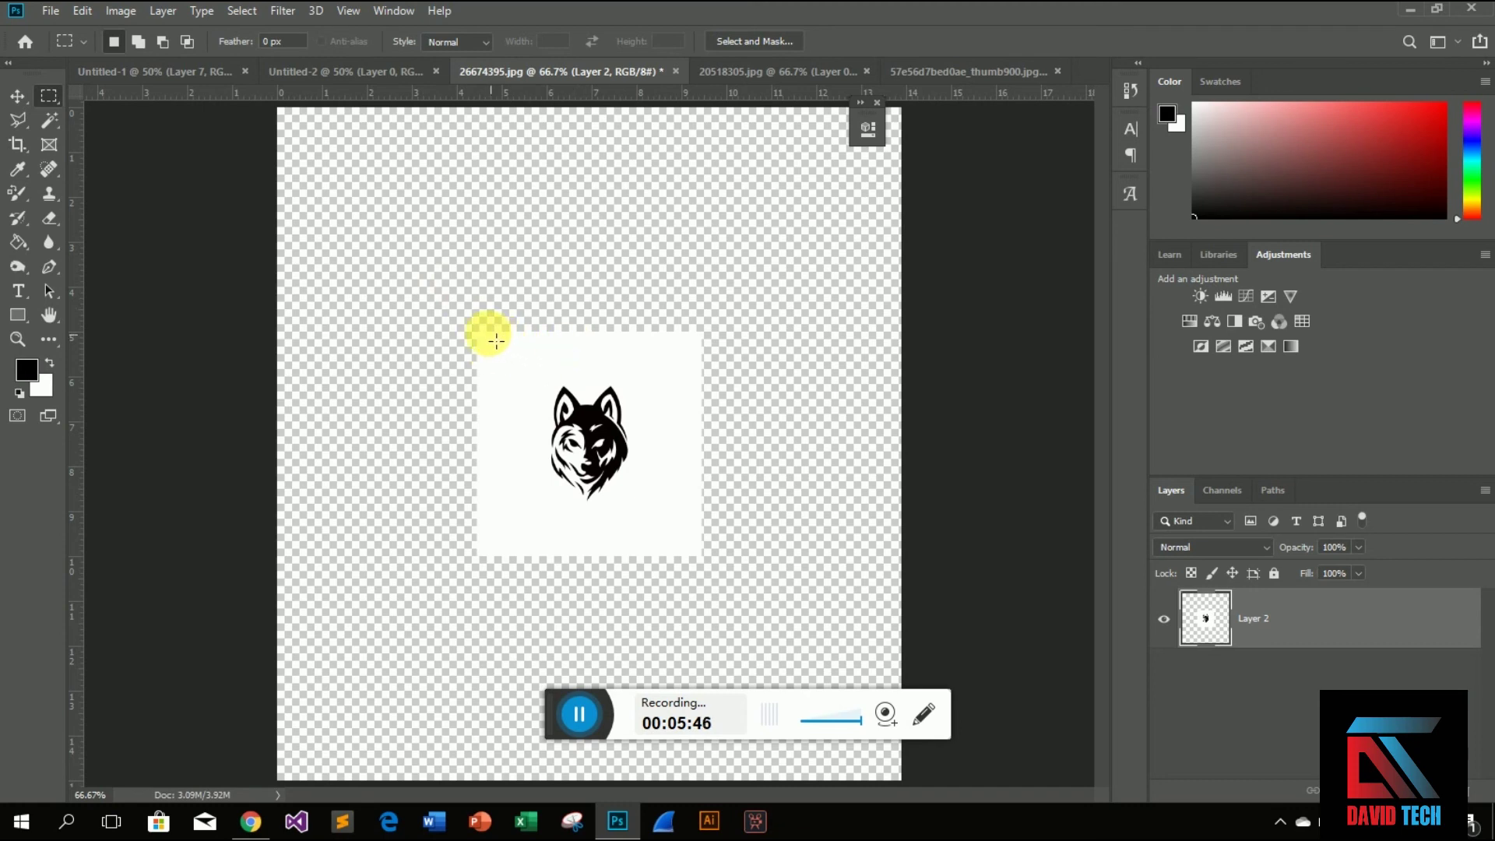
drag(484, 331, 701, 558)
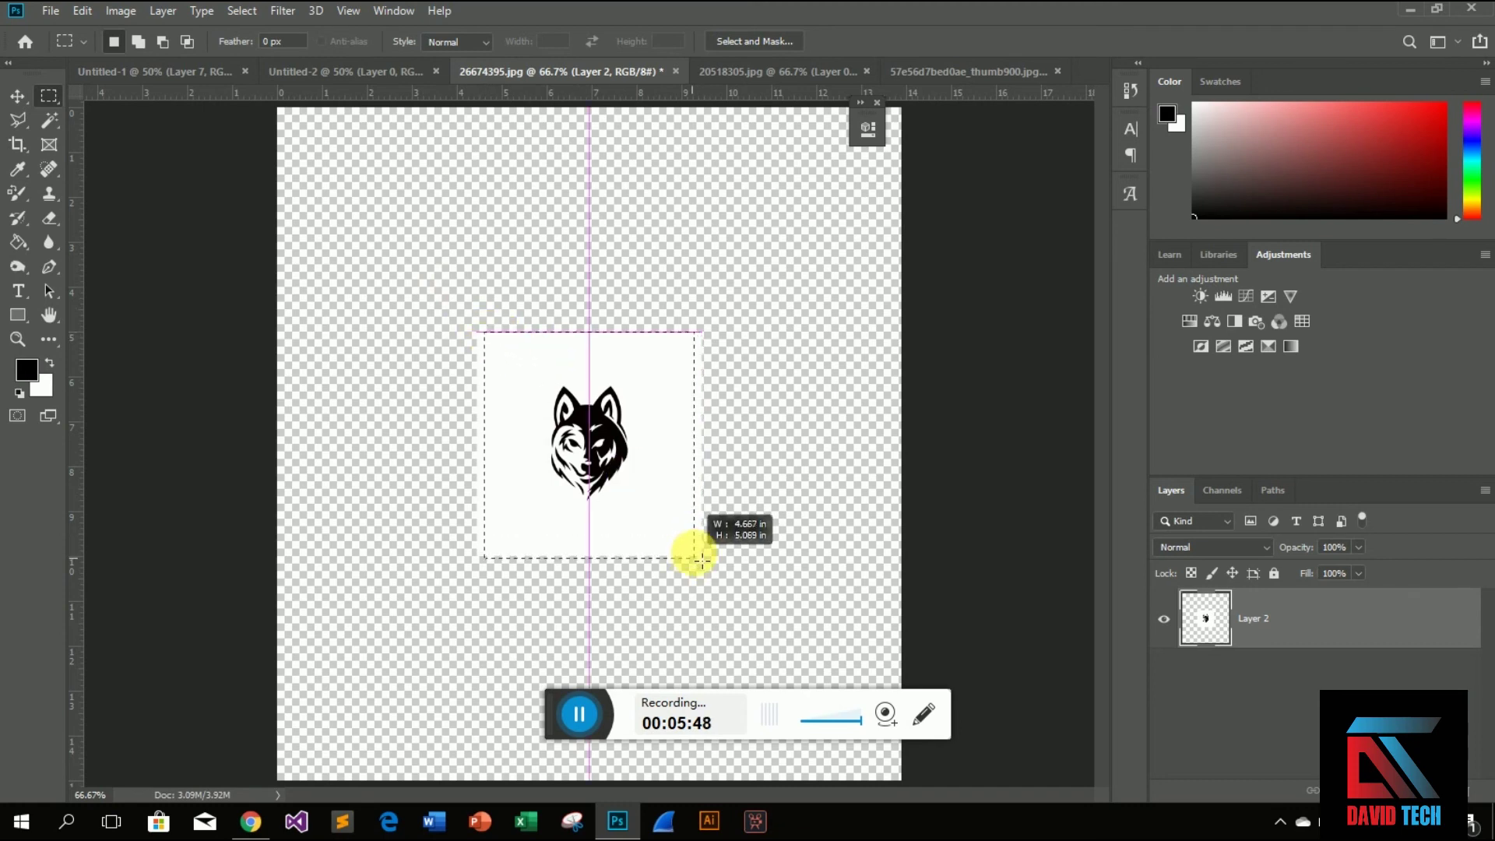
drag(701, 559, 619, 491)
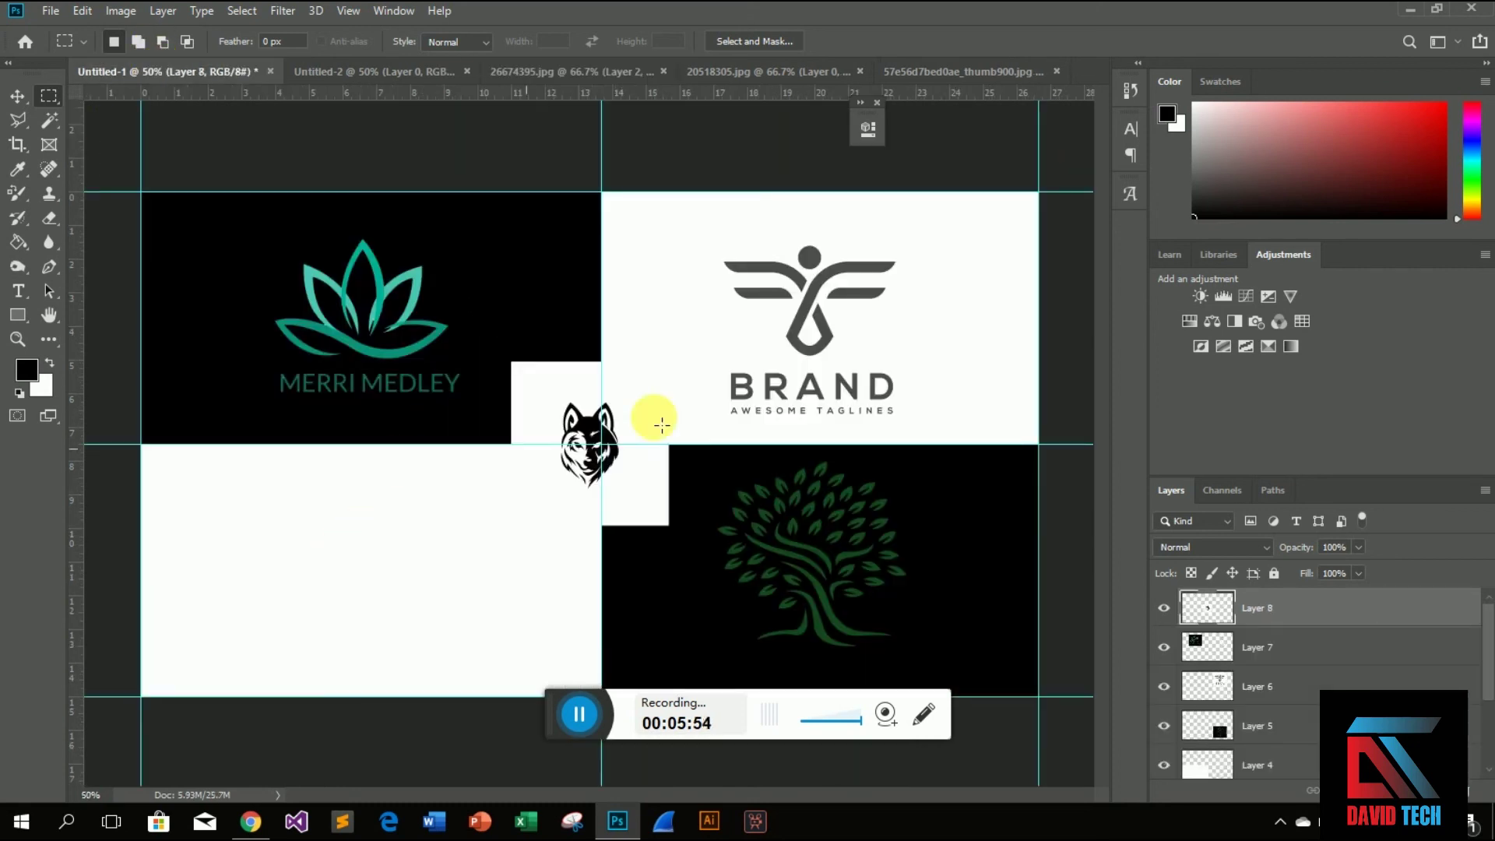
- Move the wolf logo into the bottom-left white quadrant, enlarged to about 124%
key(ctrl+t)
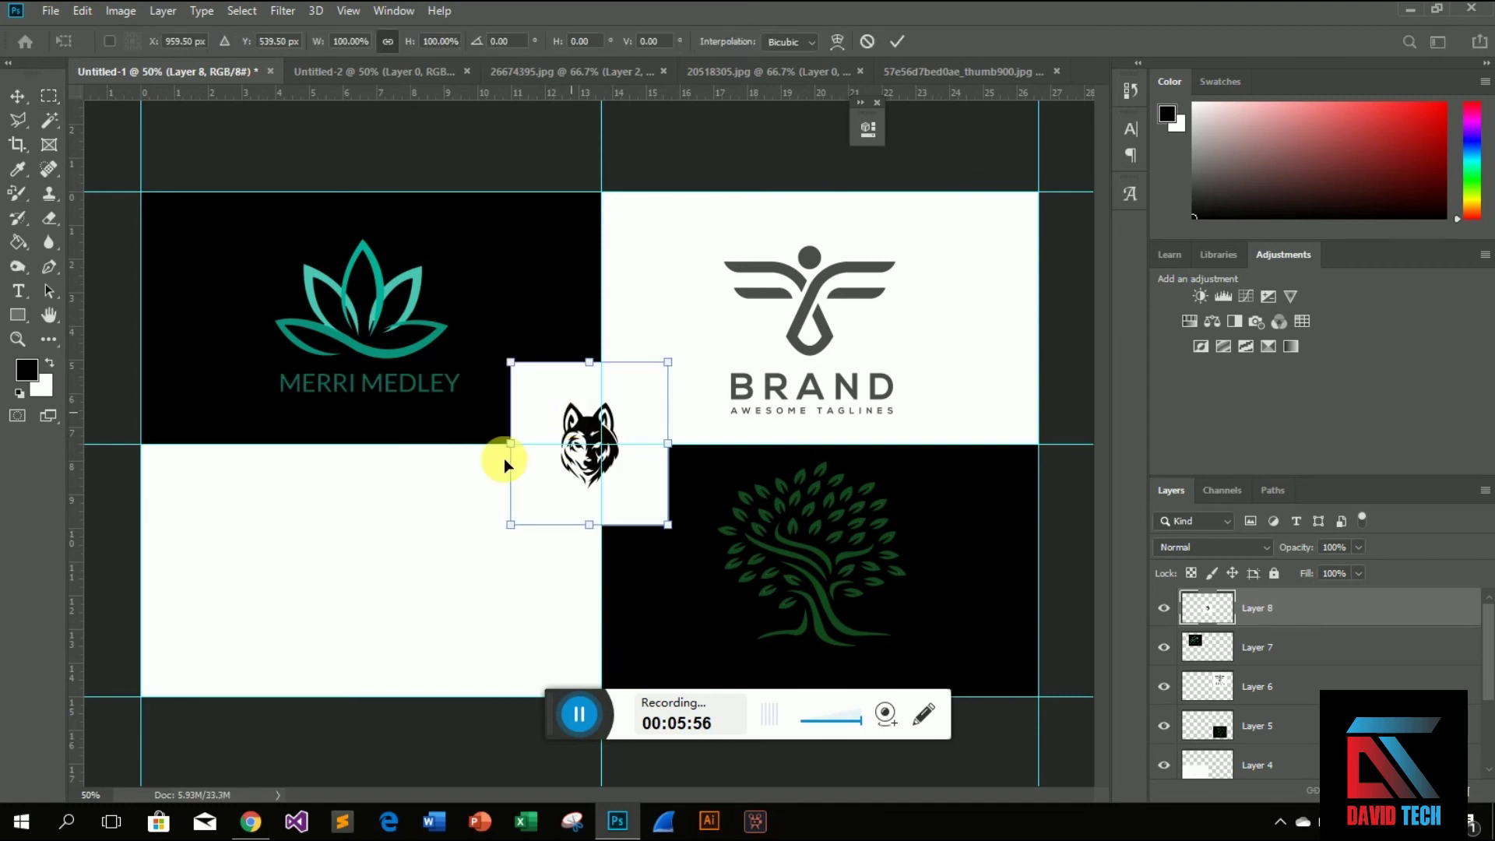
drag(572, 420, 333, 538)
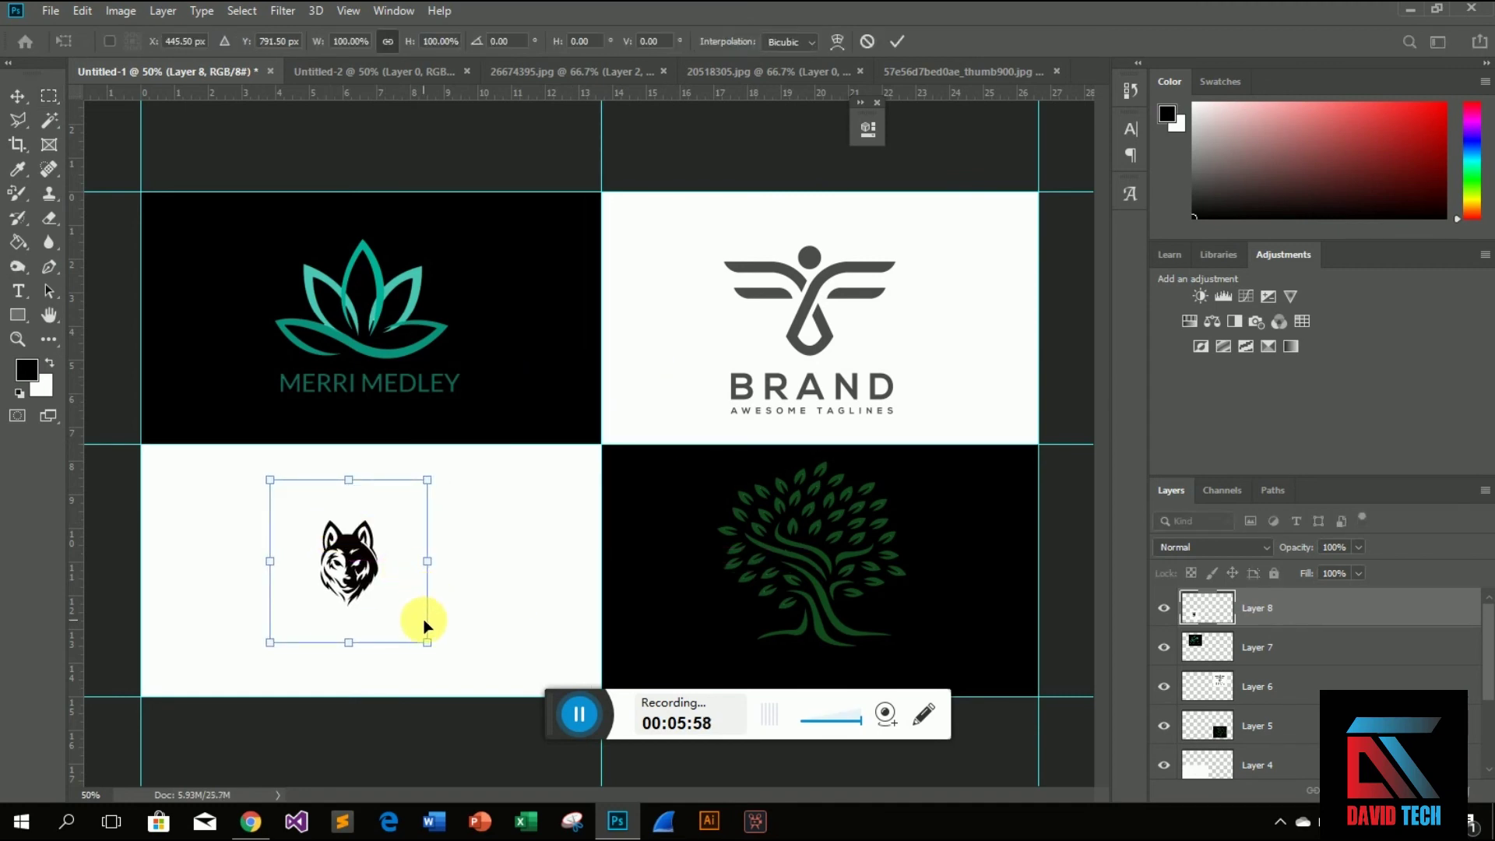
drag(428, 644, 465, 680)
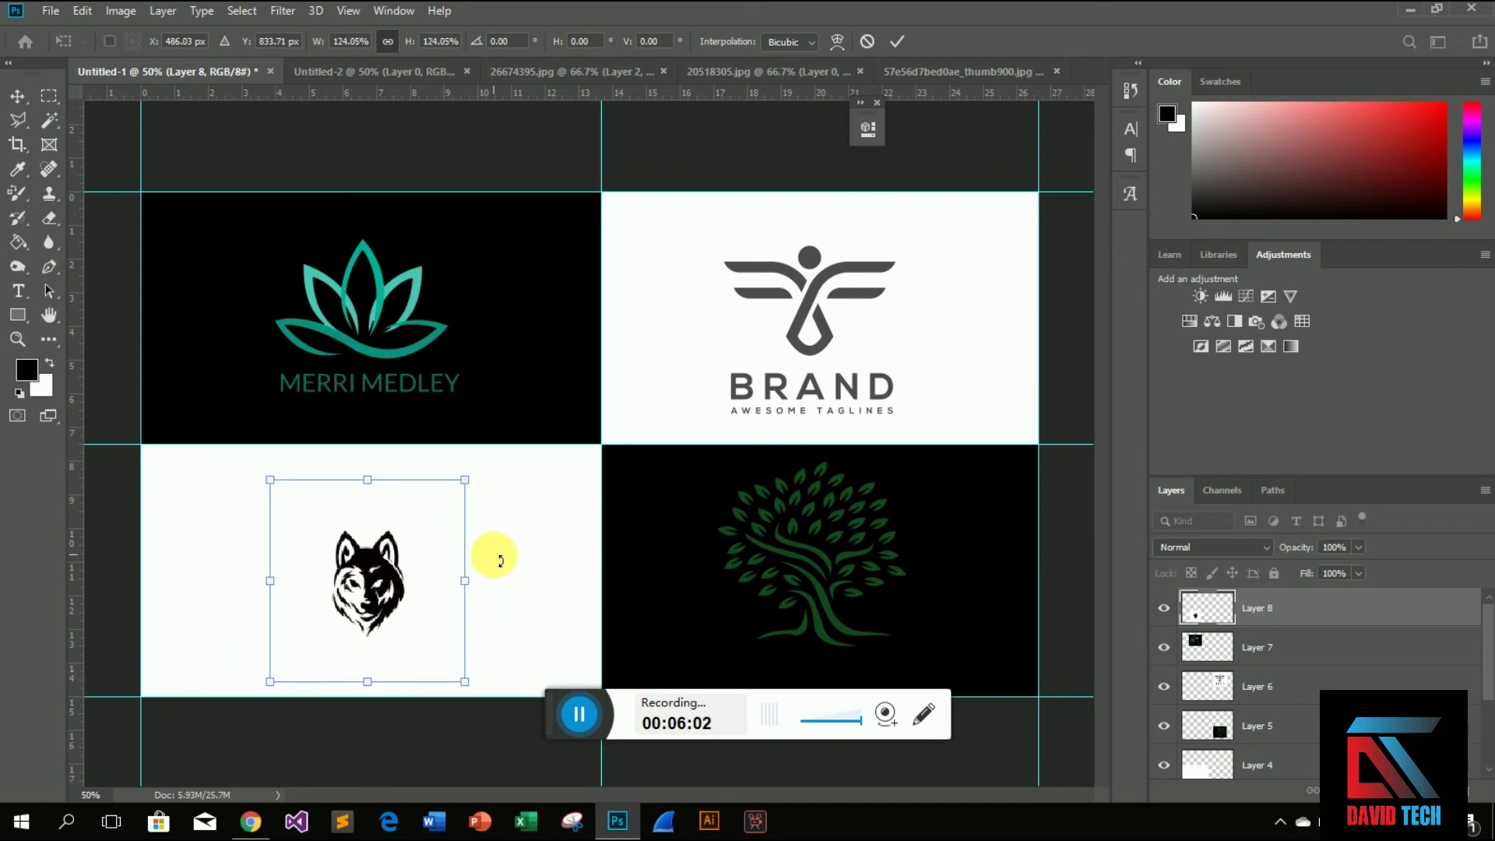
key(Return)
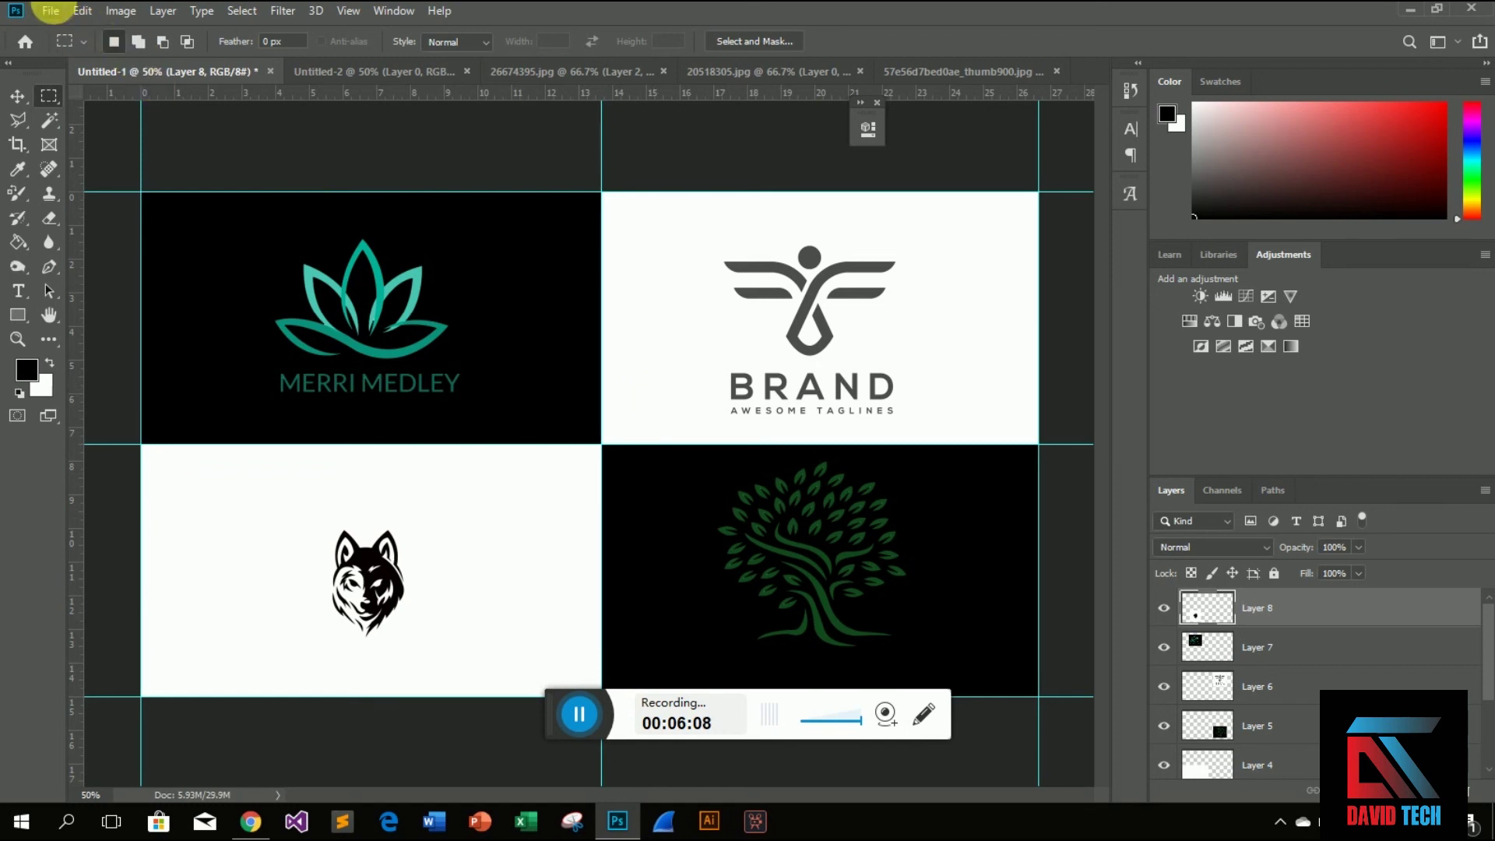
- Save the grid to the Desktop as PNG 'four grid image', then minimize Photoshop
click(49, 13)
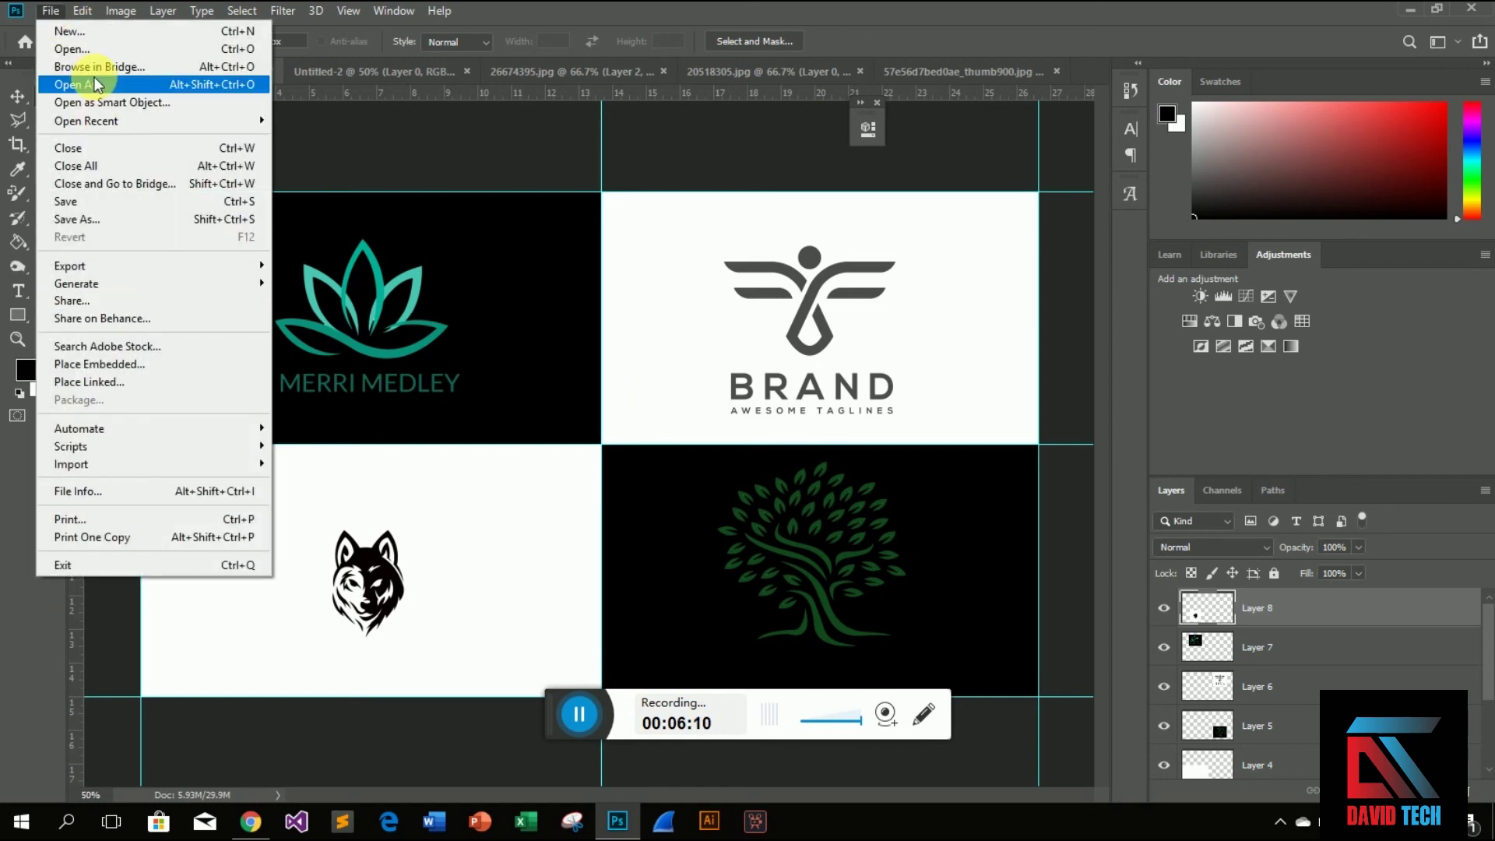
click(114, 219)
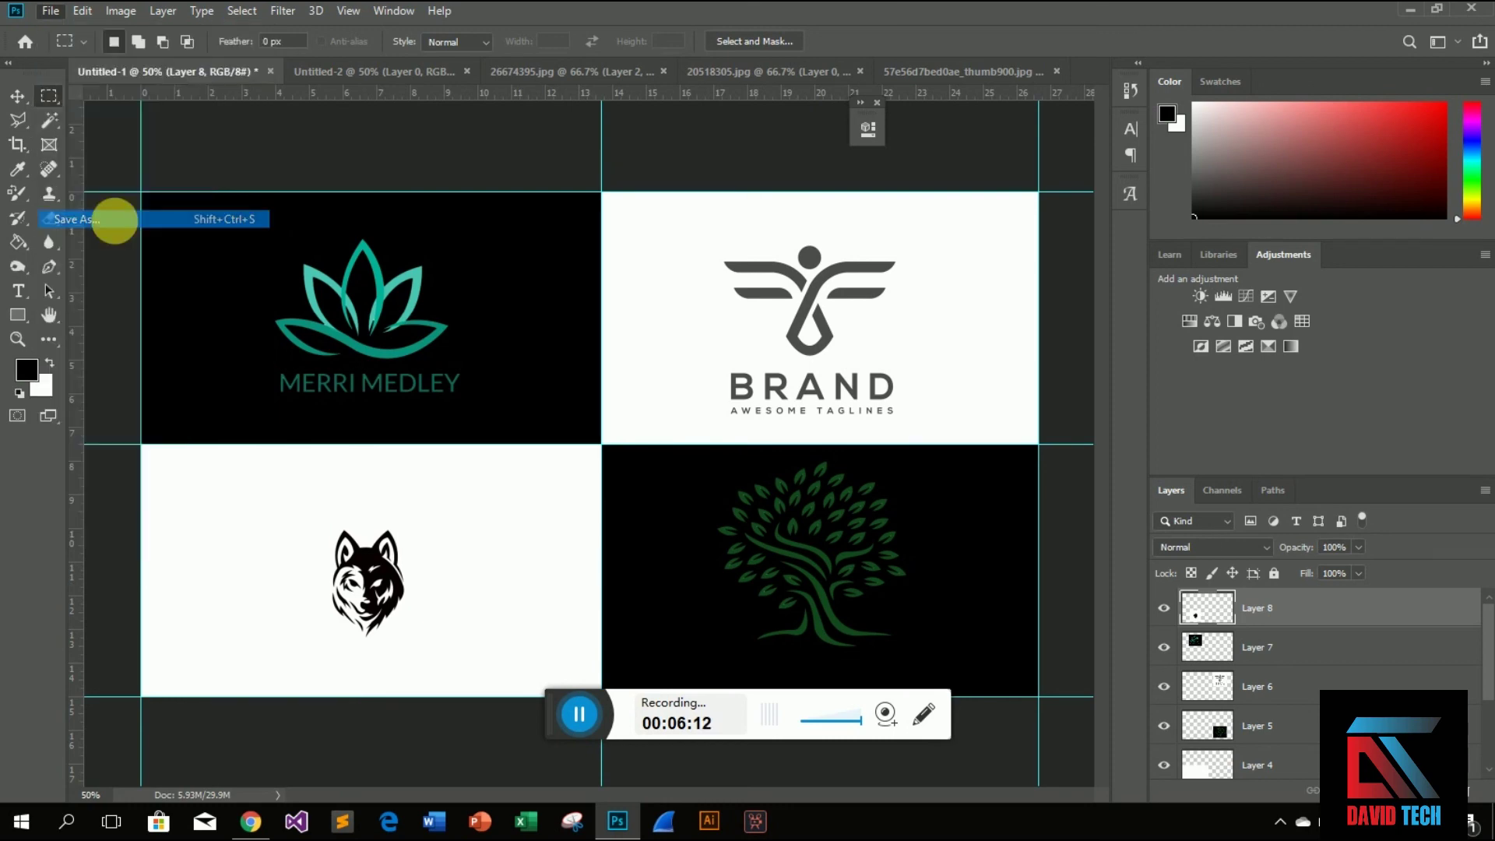
click(192, 355)
text(four grid image)
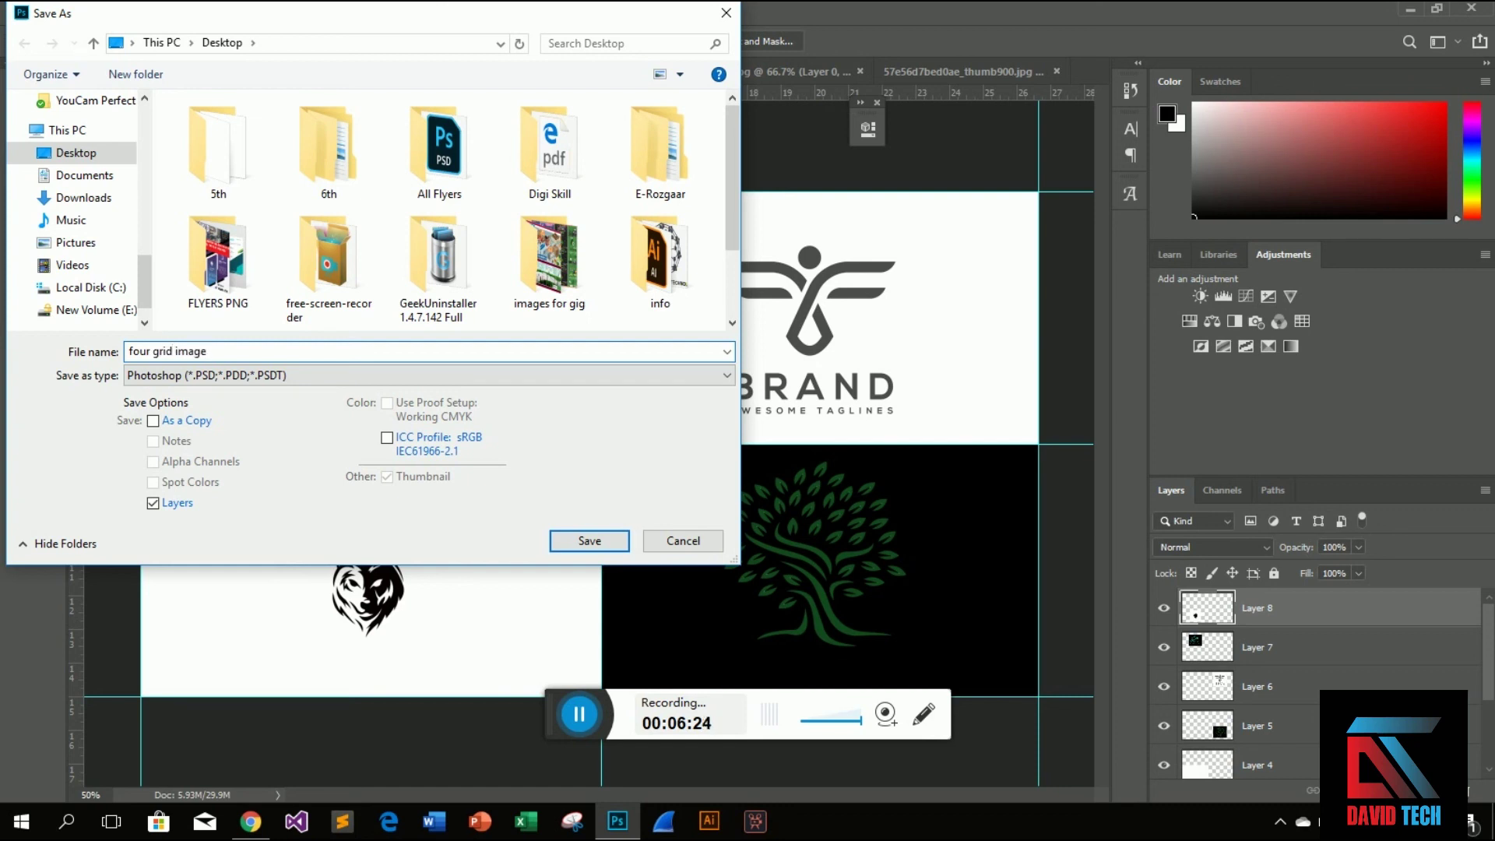
click(302, 378)
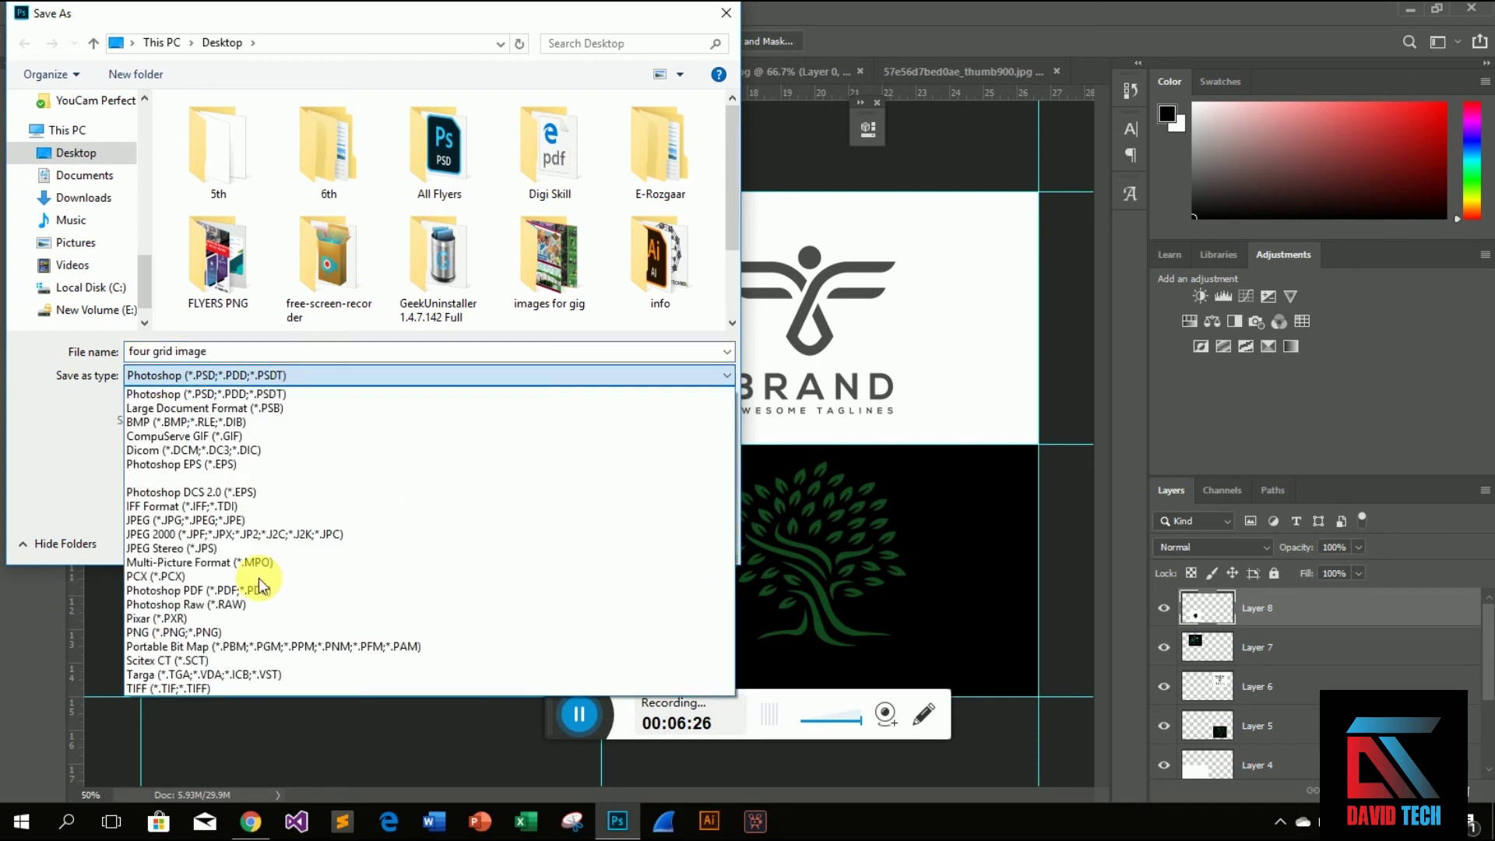
click(212, 632)
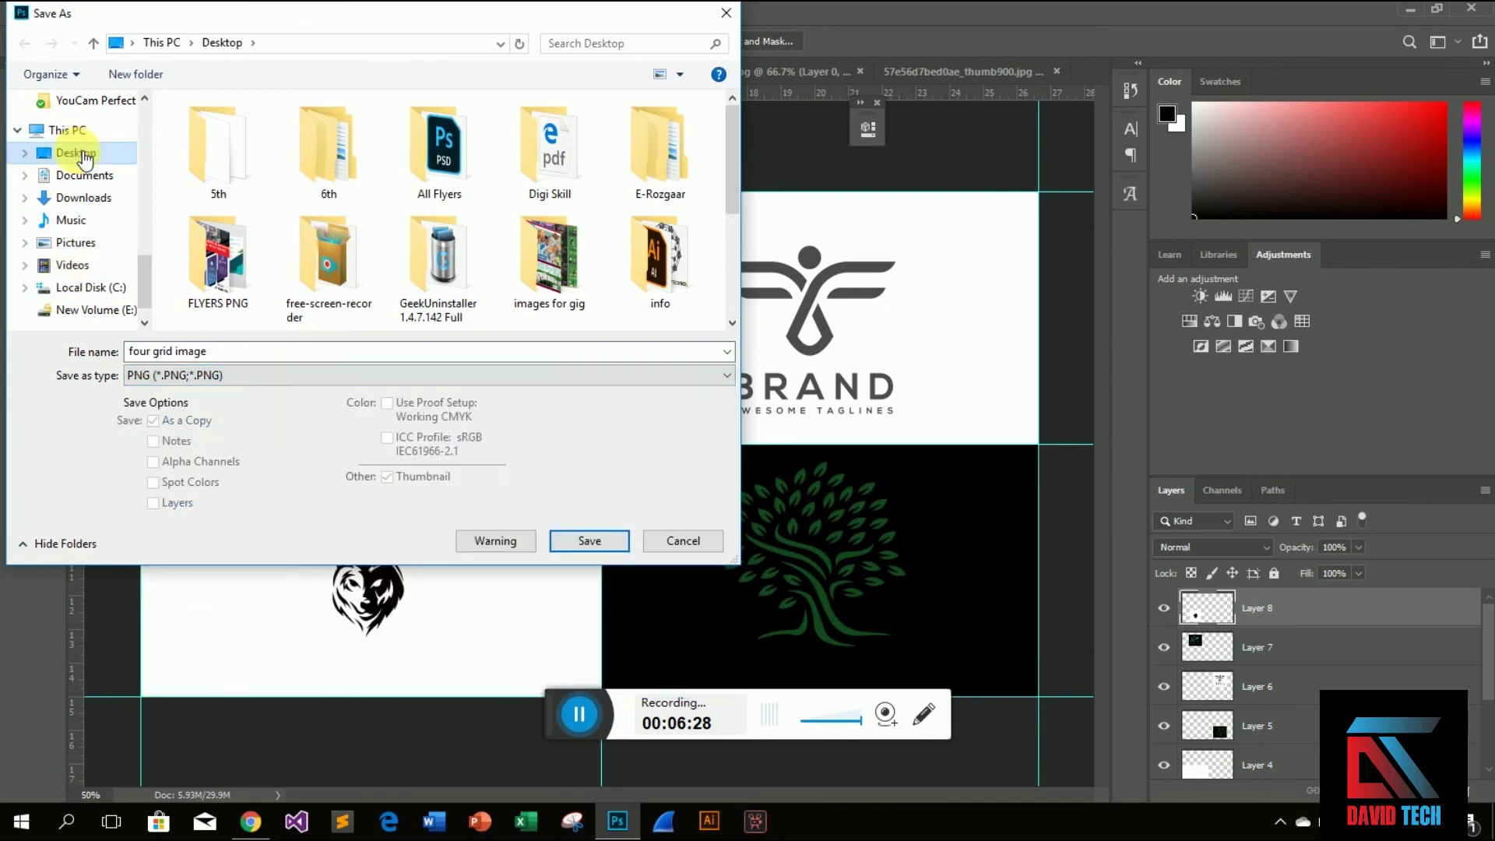
click(588, 540)
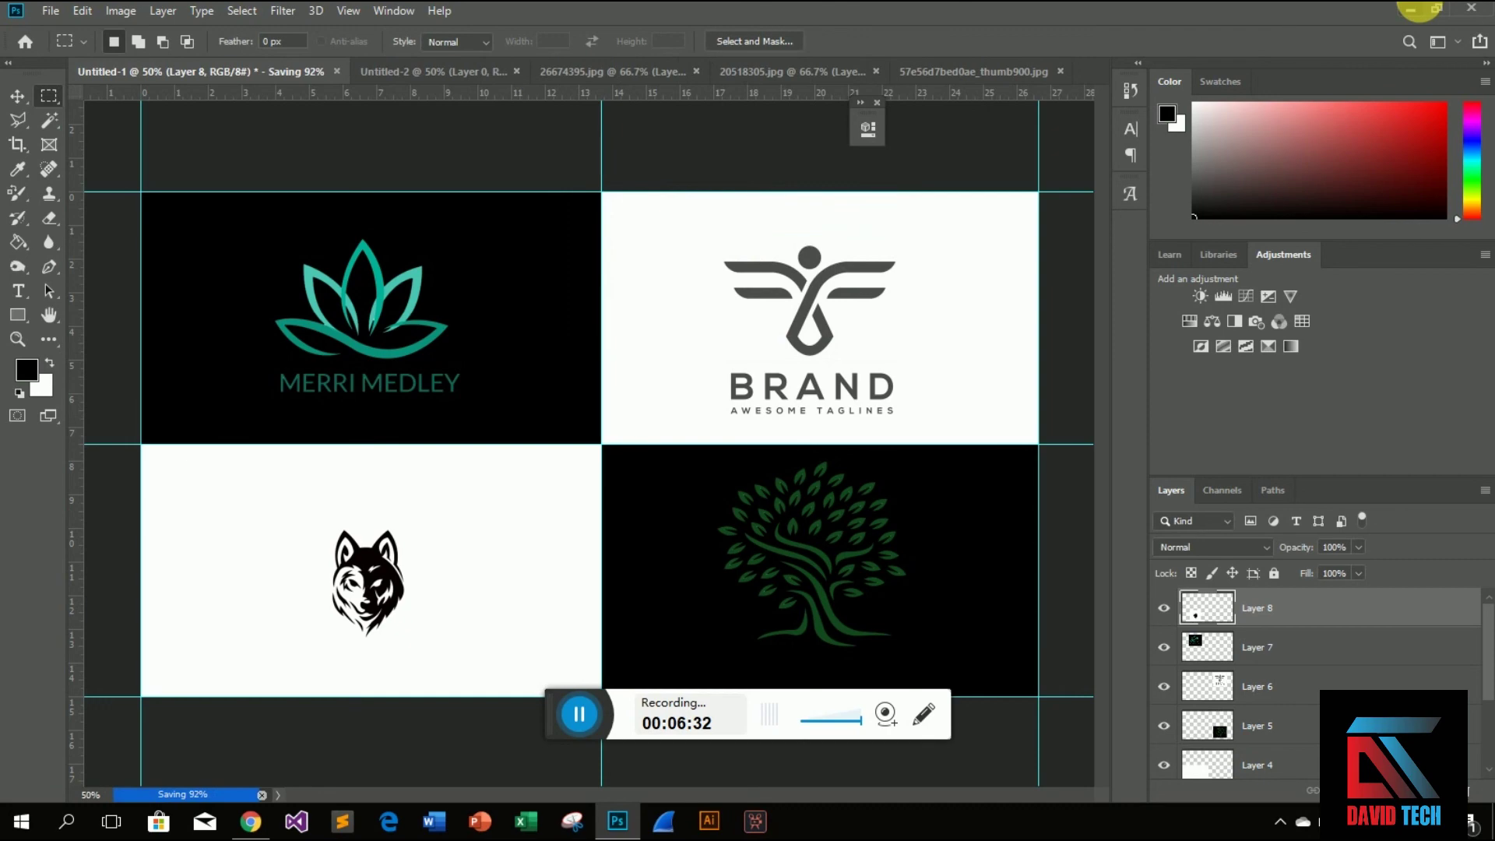
click(1409, 11)
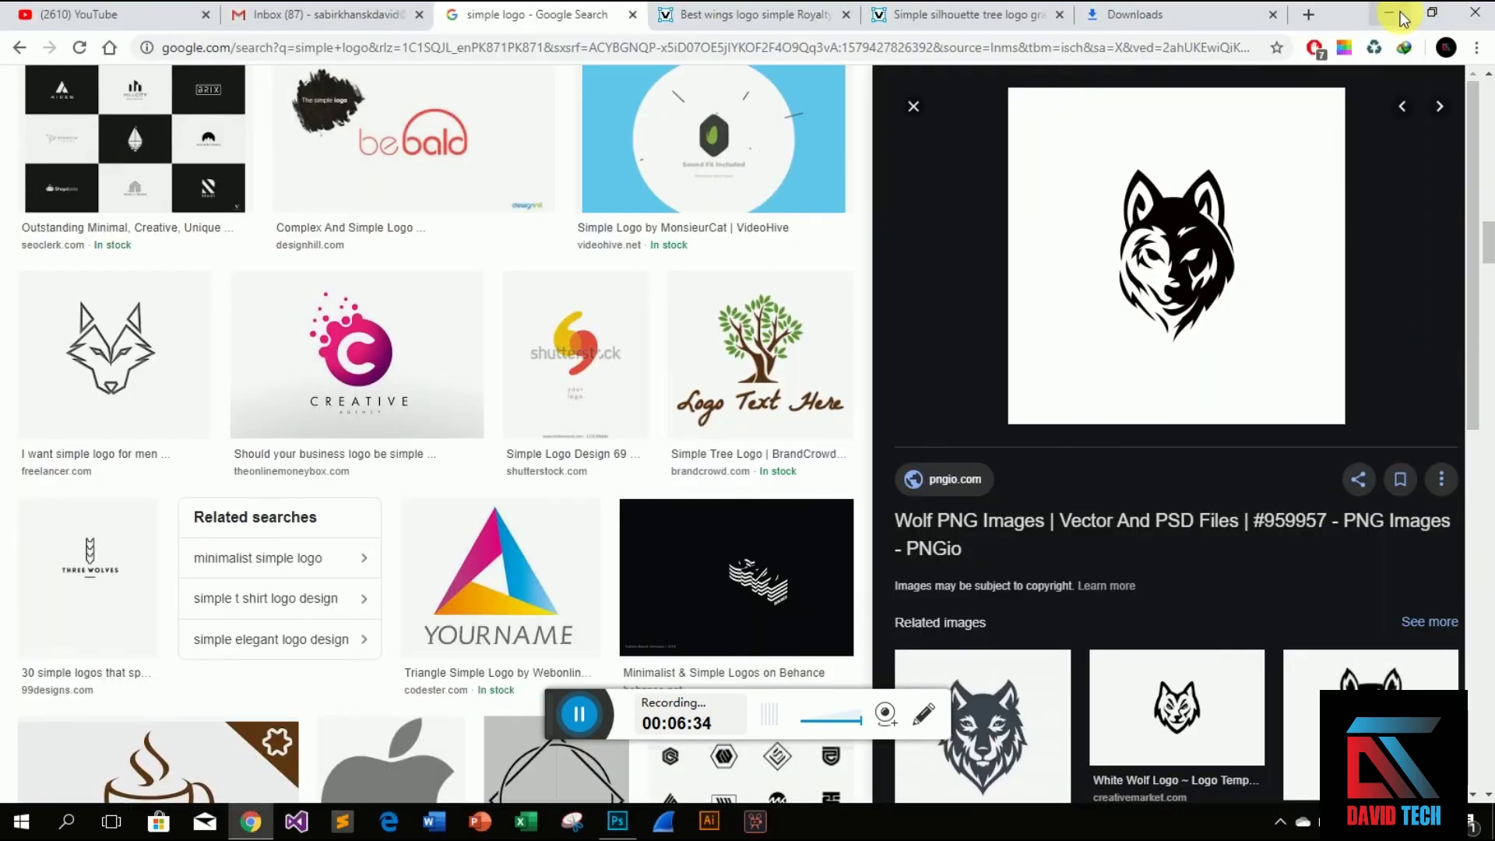
- Minimize Chrome and open 'four grid image' from the Desktop in Windows Photos
click(1390, 14)
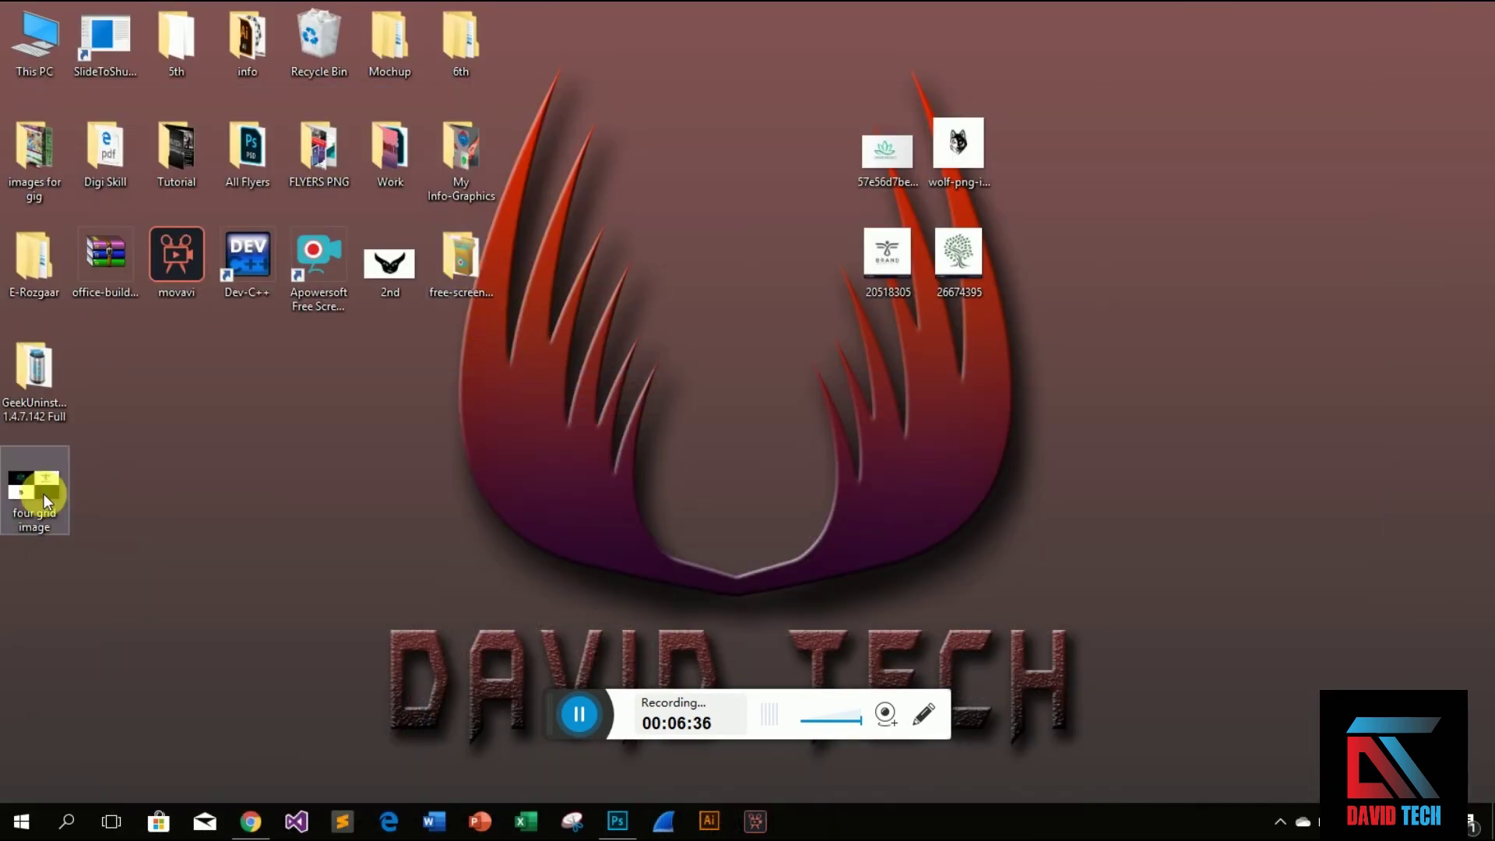
double_click(44, 497)
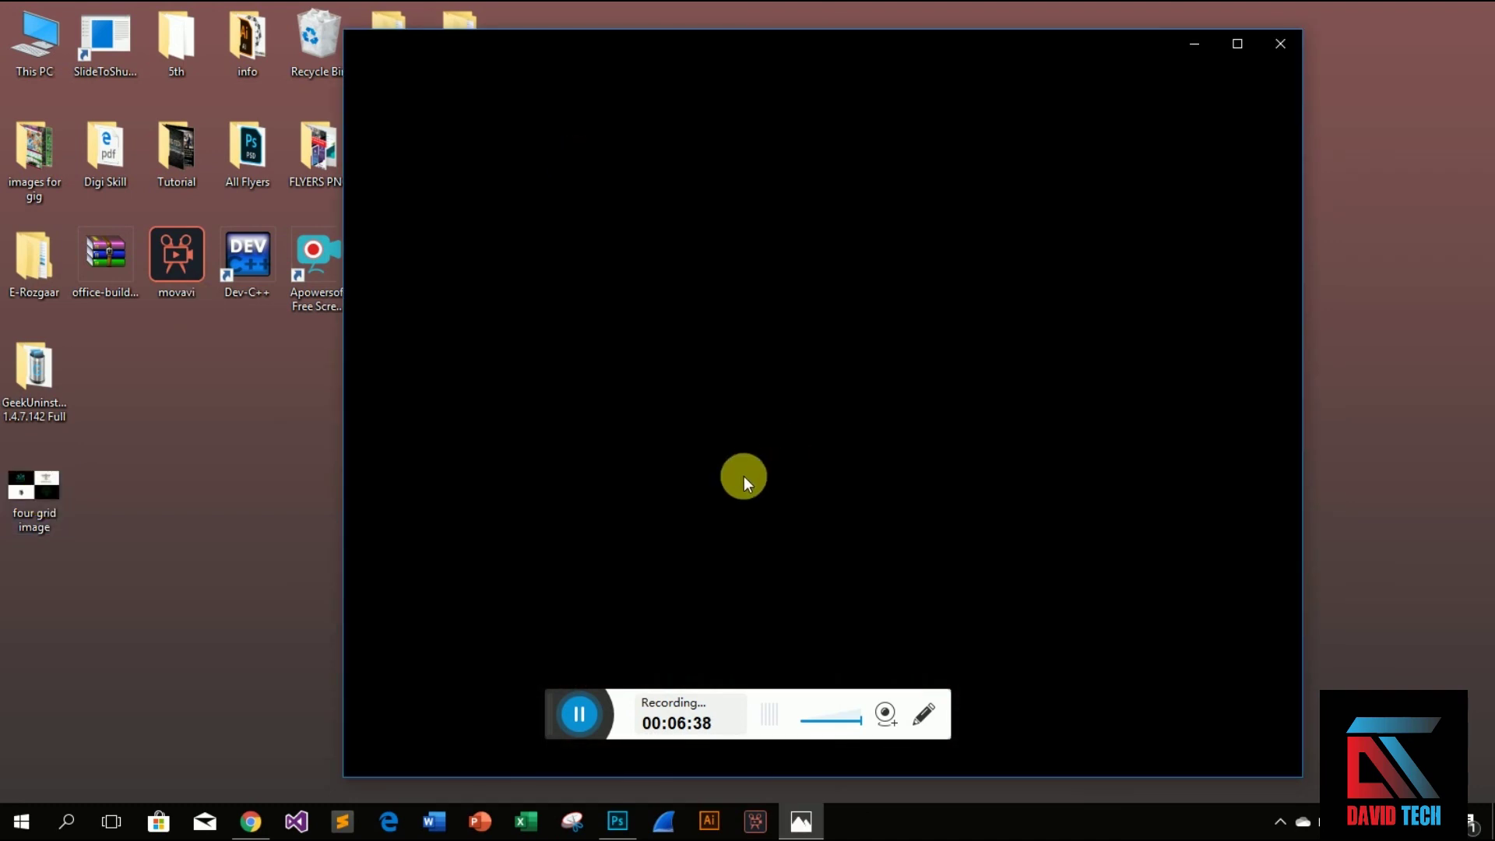